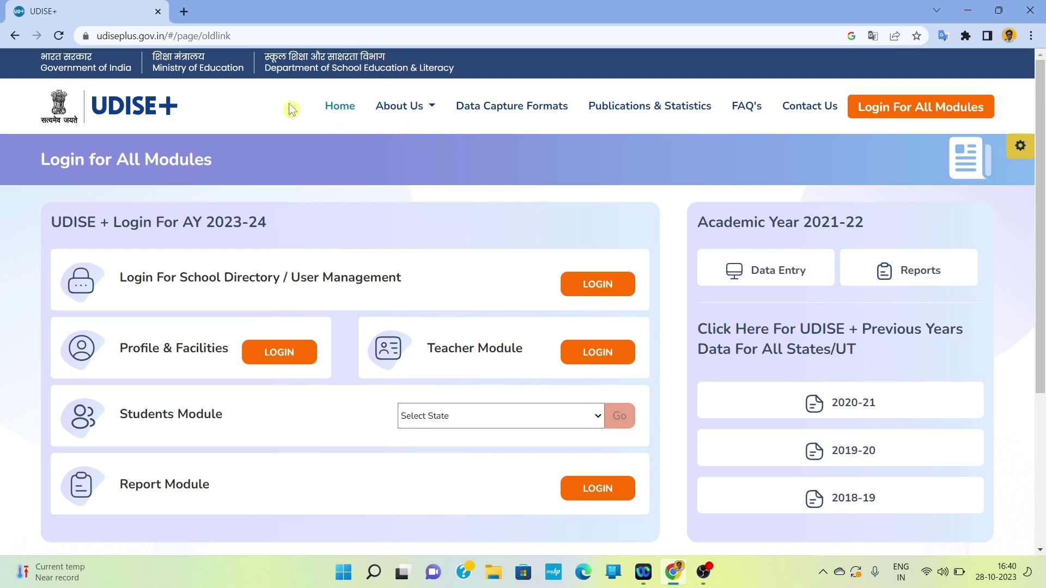
Step: In a new tab, search Google for 'udise 2023 24' and open the official UDISE+ site
{"action": "left_click", "coordinate": [184, 16]}
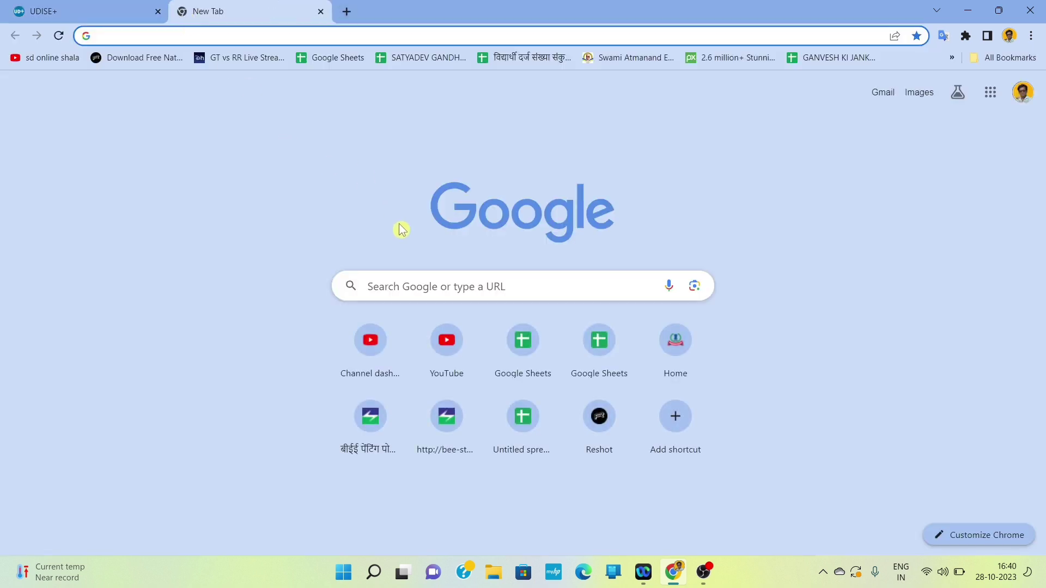
{"action": "left_click", "coordinate": [479, 287]}
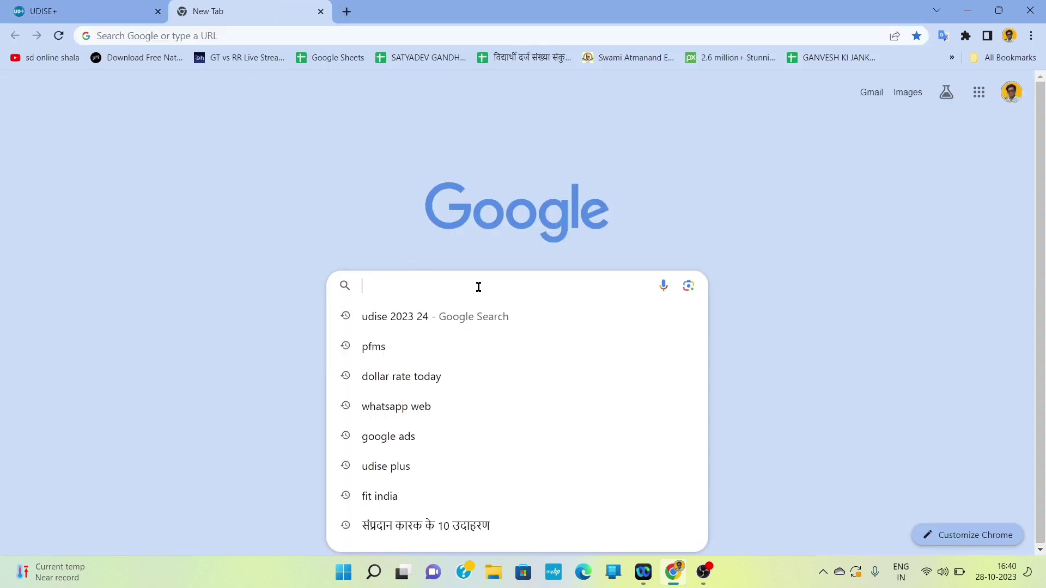
{"action": "left_click", "coordinate": [410, 320]}
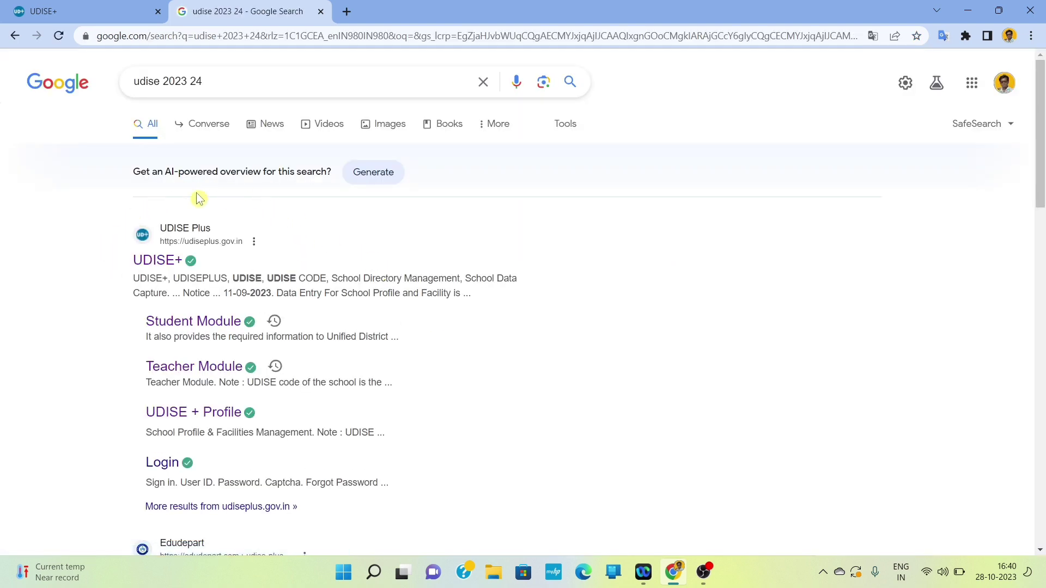
{"action": "left_click", "coordinate": [206, 258]}
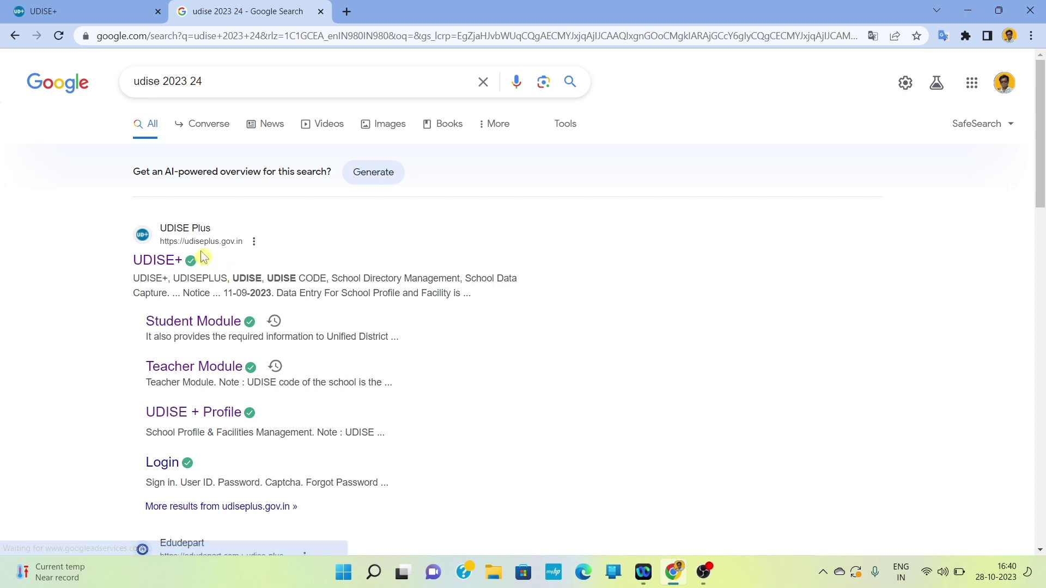
Step: From the UDISE+ home page, go to Login For All Modules and the Profile & Facilities login
{"action": "left_click", "coordinate": [172, 267]}
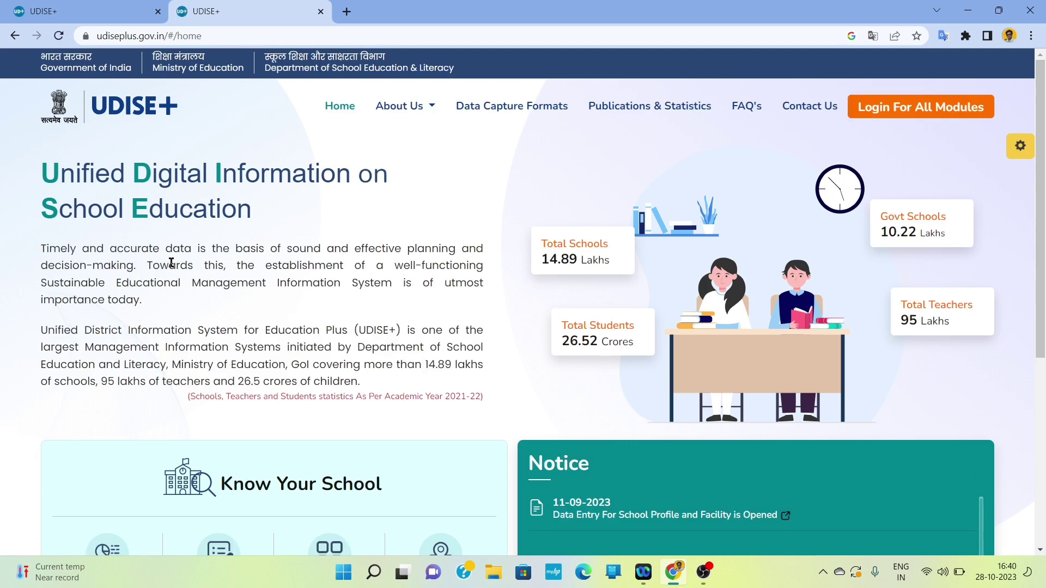
{"action": "left_click", "coordinate": [933, 112]}
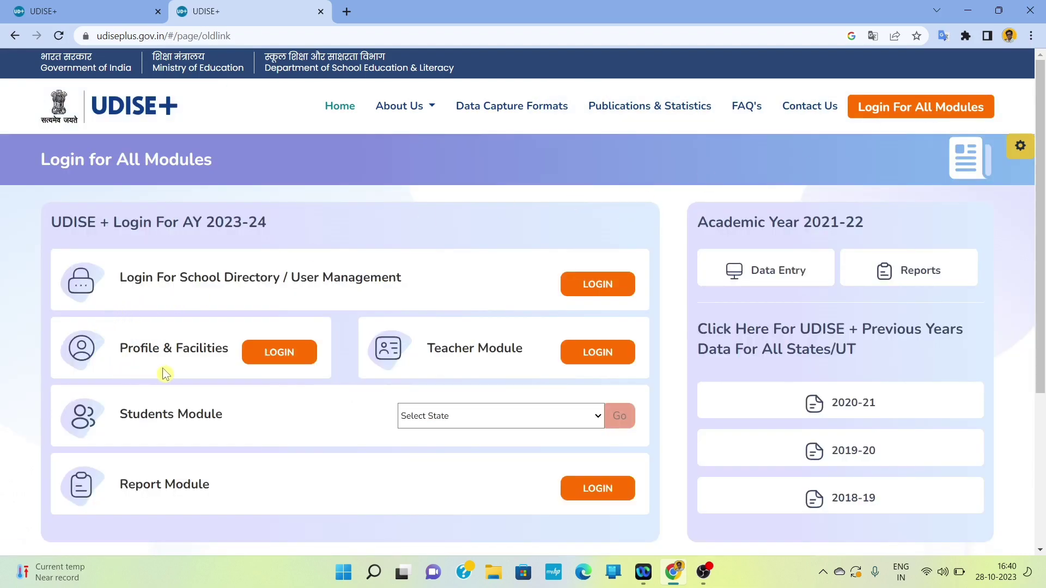
{"action": "left_click", "coordinate": [285, 360]}
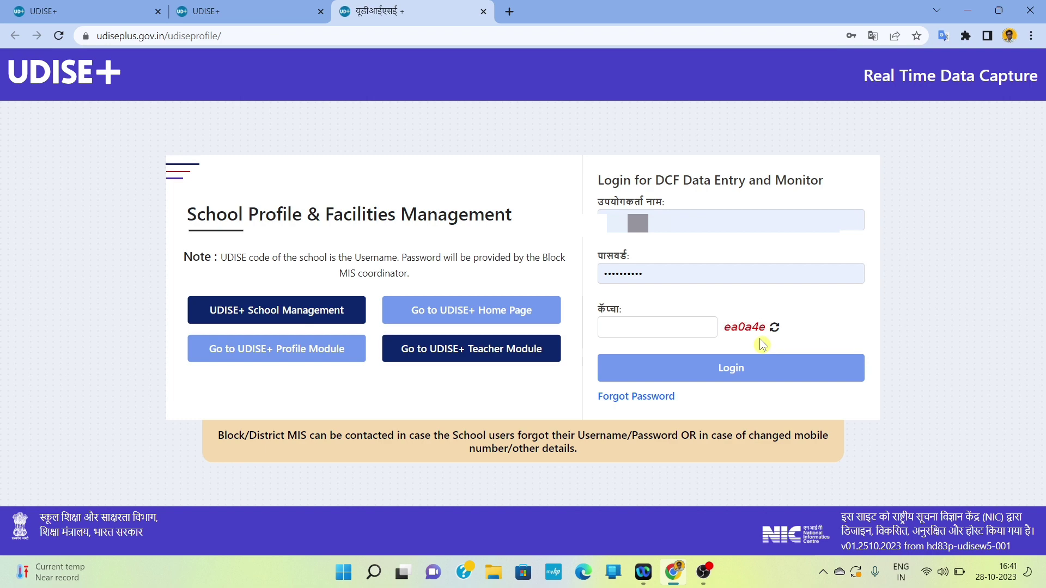
Step: Enter the displayed captcha code and log in to the school profile module
{"action": "left_click", "coordinate": [668, 333]}
{"action": "type", "text": "ea"}
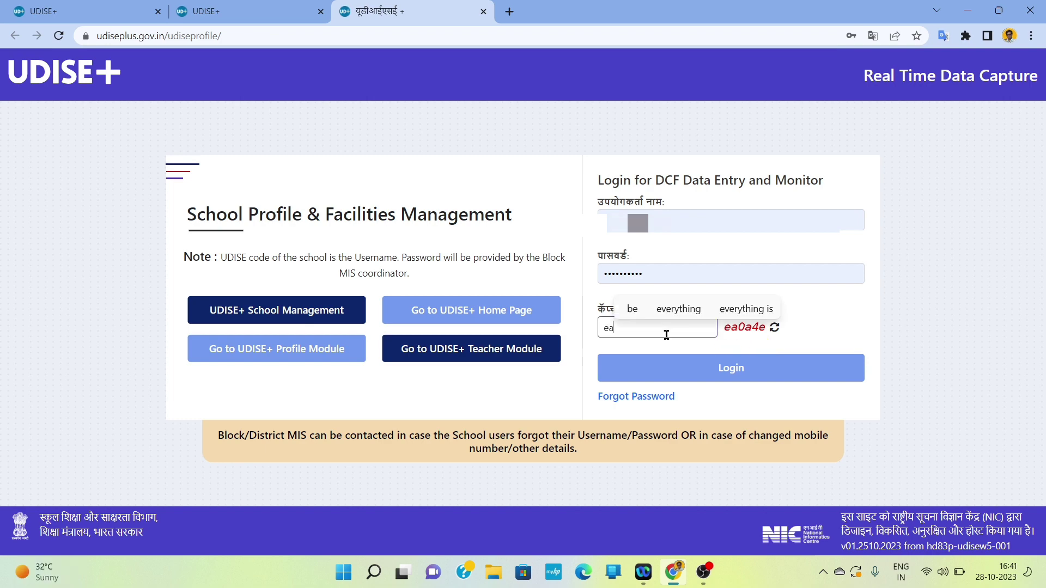
{"action": "type", "text": "0a4e"}
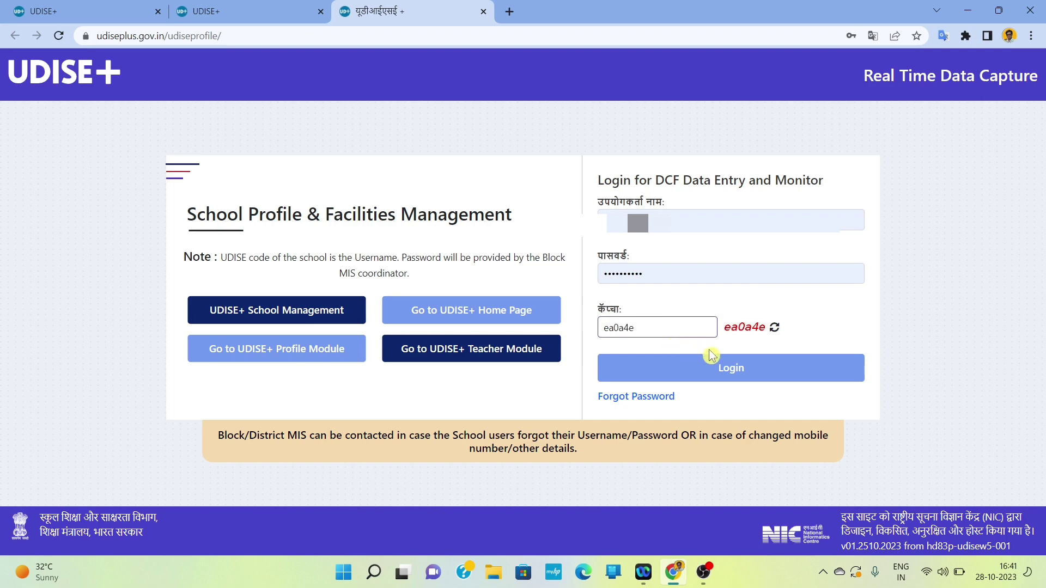
{"action": "left_click", "coordinate": [729, 371]}
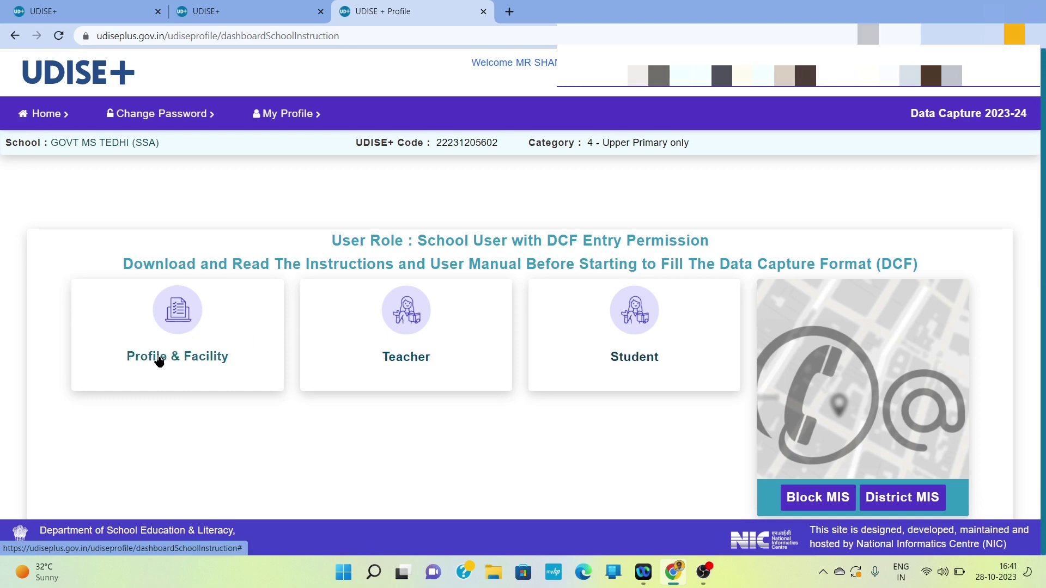
Step: Open the Profile & Facility card and review the dashboard's form status table
{"action": "left_click", "coordinate": [182, 360]}
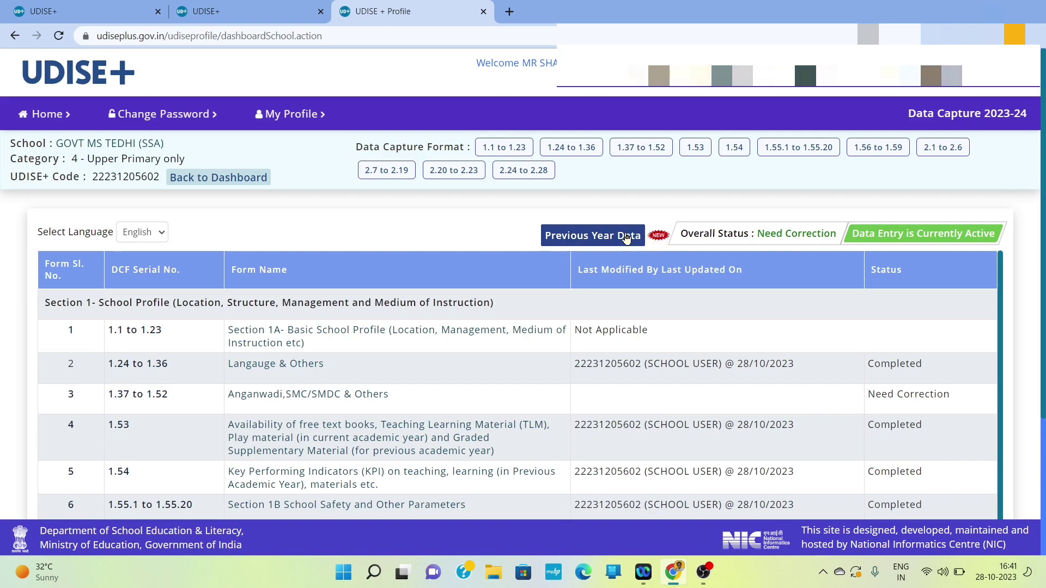
{"action": "left_click", "coordinate": [654, 244]}
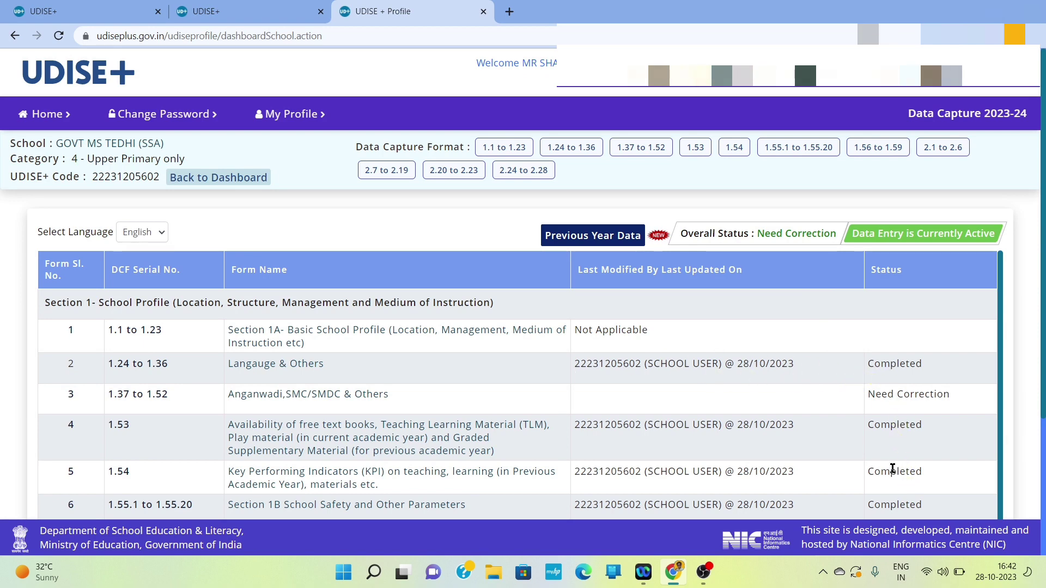
{"action": "scroll", "coordinate": [892, 469], "scroll_direction": "down", "scroll_amount": 5}
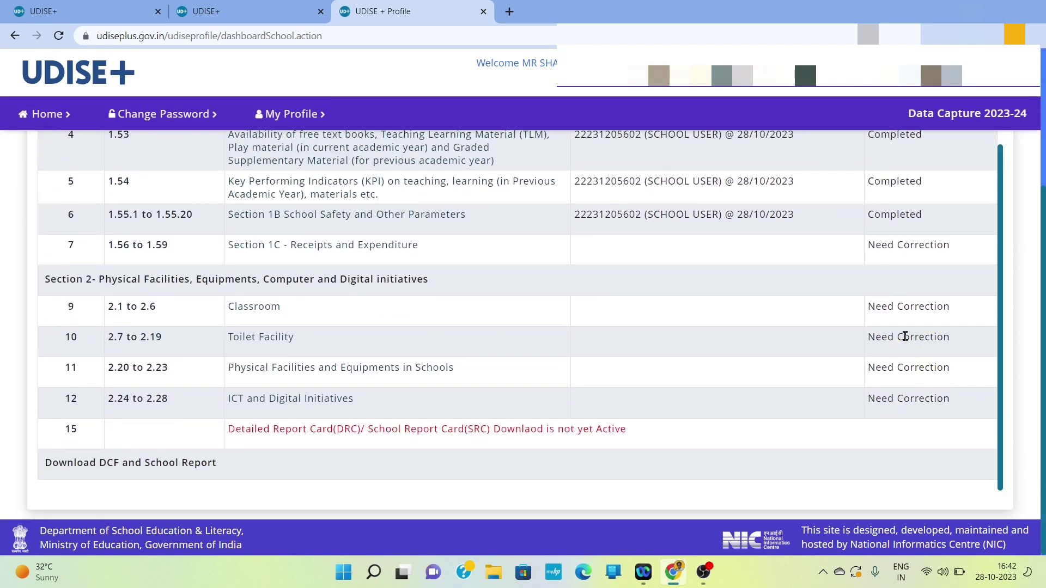
{"action": "scroll", "coordinate": [904, 336], "scroll_direction": "up", "scroll_amount": 2}
{"action": "scroll", "coordinate": [905, 336], "scroll_direction": "up", "scroll_amount": 3}
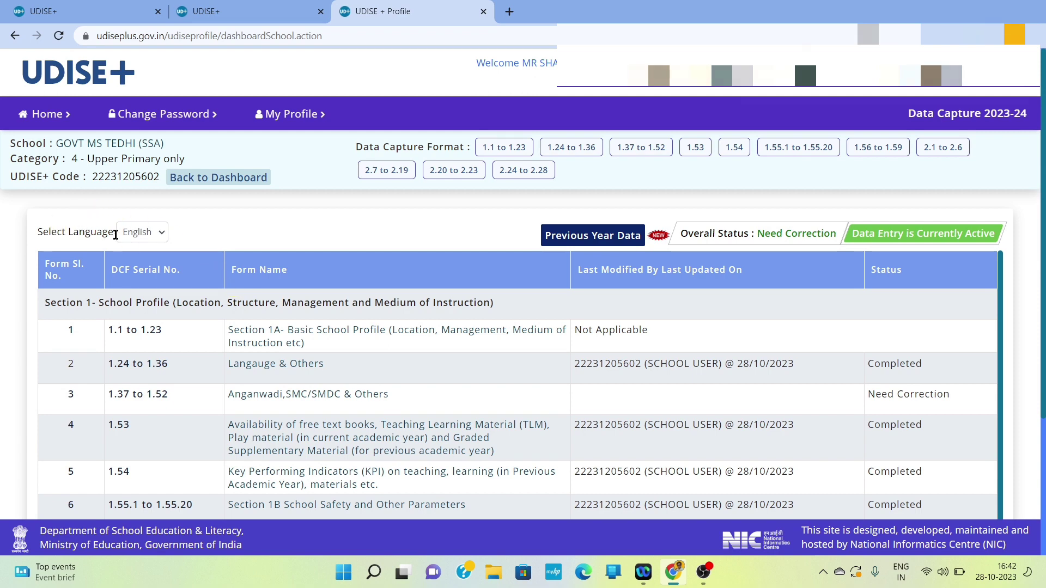
Step: Switch the dashboard language to Hindi and open form 1.1–1.23, the basic school profile
{"action": "left_click", "coordinate": [144, 234]}
{"action": "left_click", "coordinate": [145, 262]}
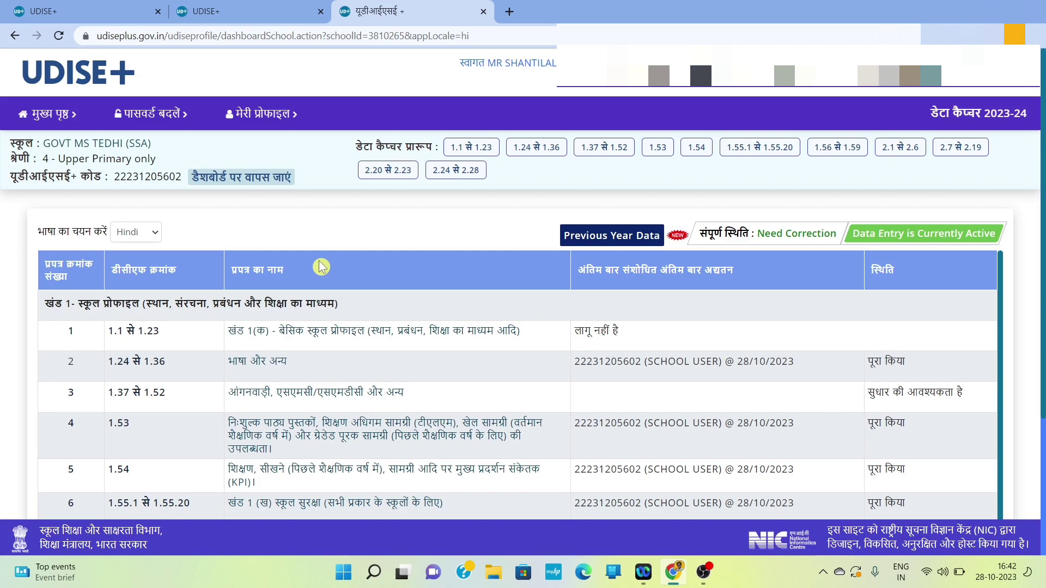
{"action": "scroll", "coordinate": [321, 267], "scroll_direction": "down", "scroll_amount": 1}
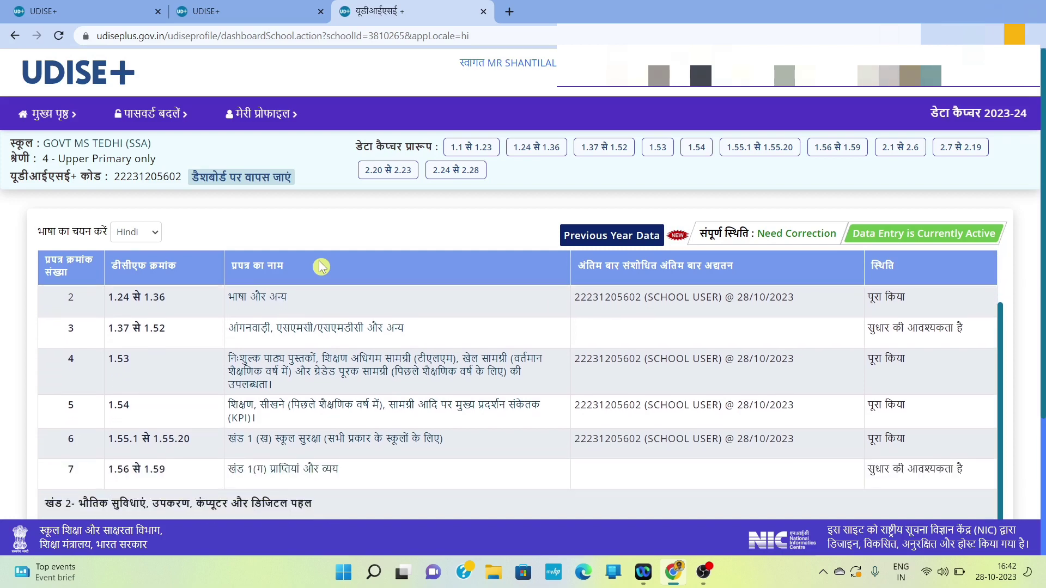
{"action": "scroll", "coordinate": [321, 267], "scroll_direction": "up", "scroll_amount": 1}
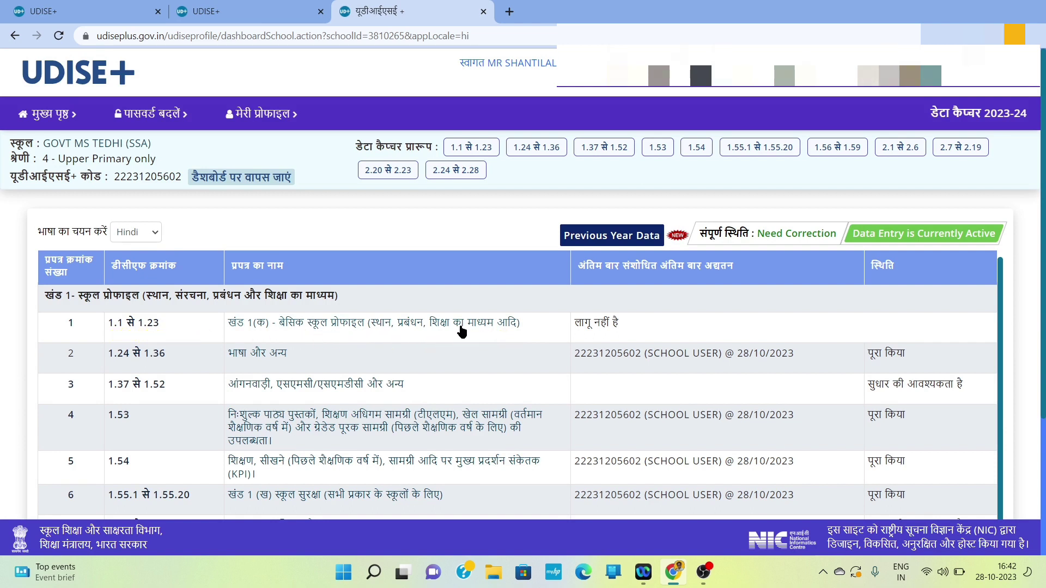
{"action": "left_click", "coordinate": [417, 324]}
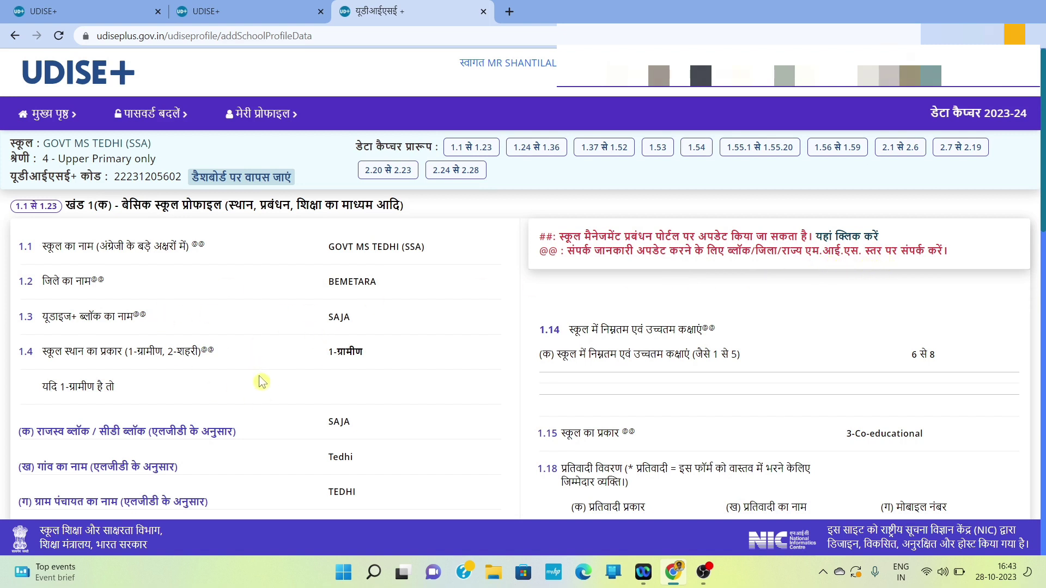
Step: Scroll to the end of form 1.1–1.23 and advance to form 1.24–1.36
{"action": "scroll", "coordinate": [262, 383], "scroll_direction": "down", "scroll_amount": 15}
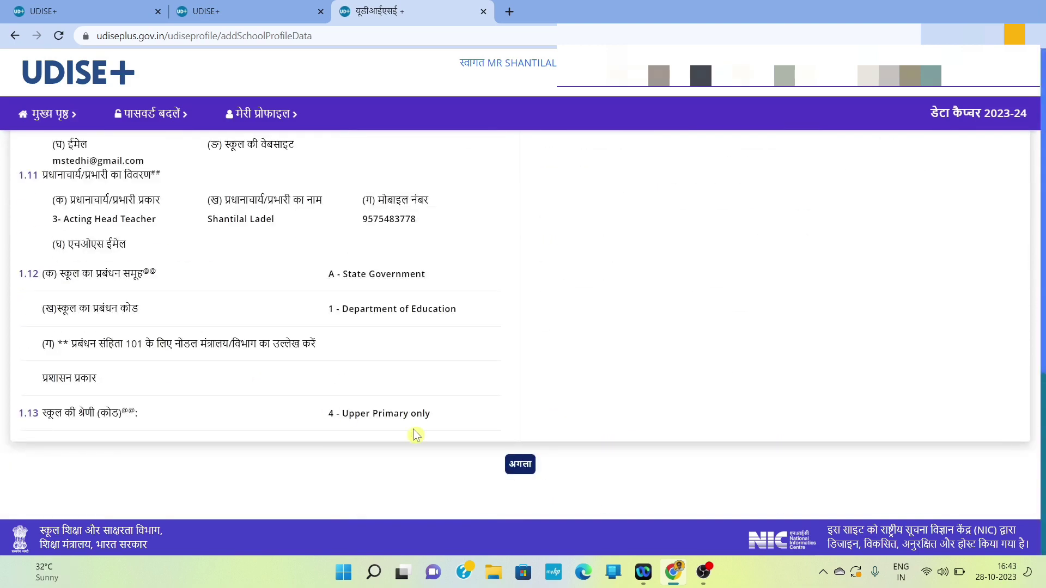
{"action": "left_click", "coordinate": [526, 470]}
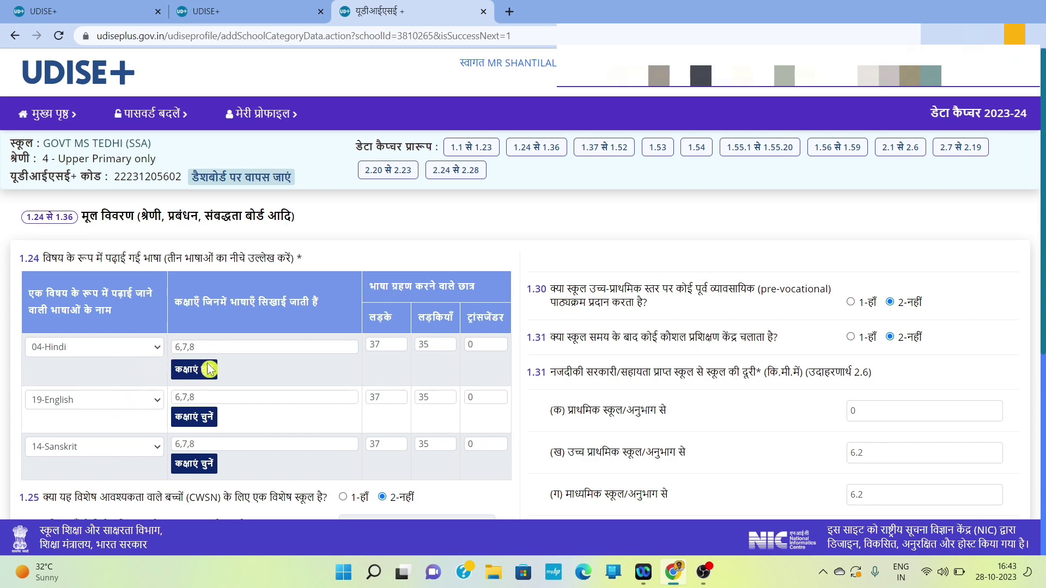
{"action": "left_click", "coordinate": [203, 375]}
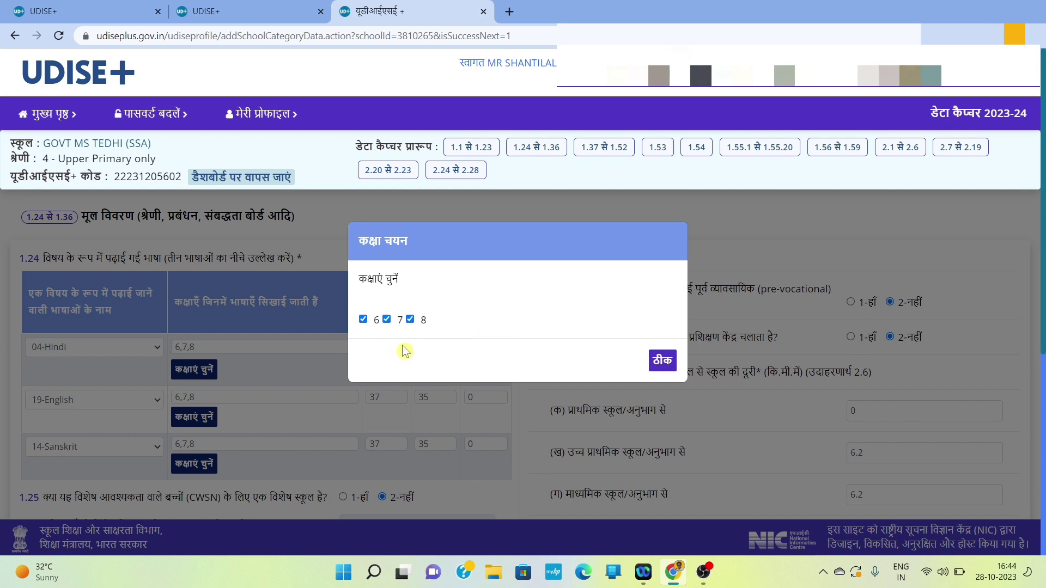
{"action": "left_click", "coordinate": [662, 362]}
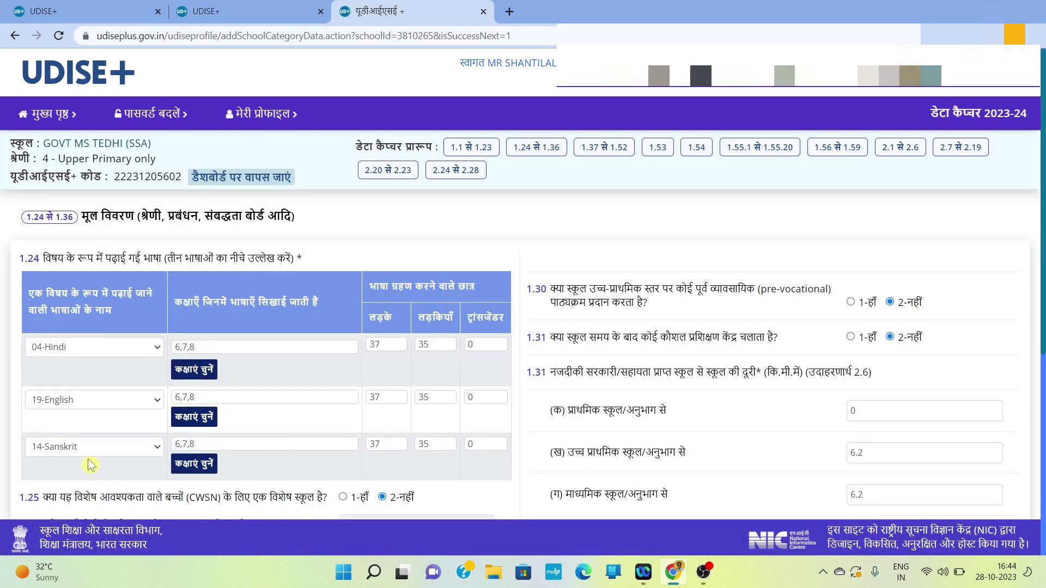
{"action": "left_click", "coordinate": [198, 477]}
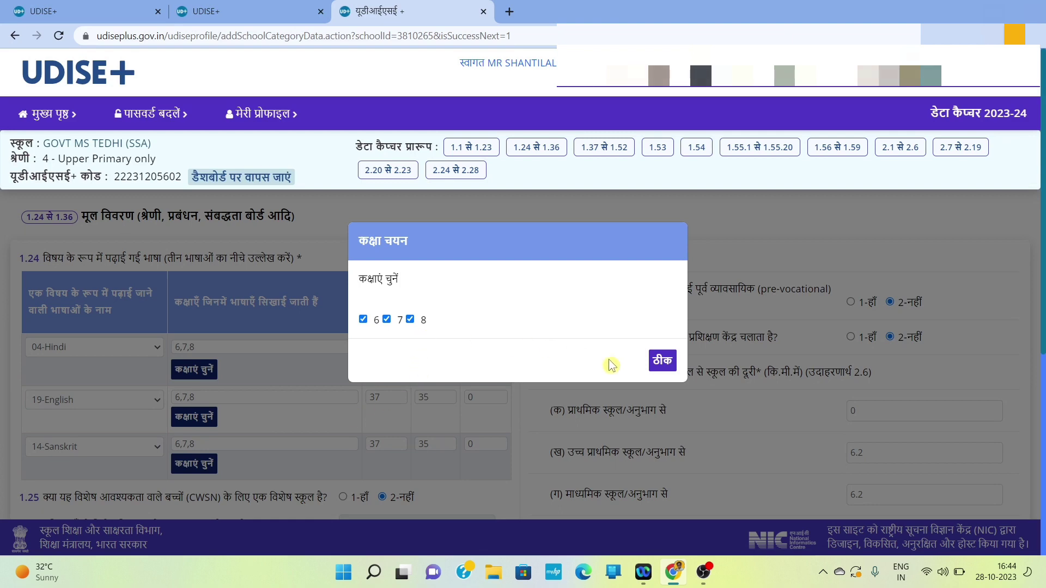
{"action": "left_click", "coordinate": [663, 360]}
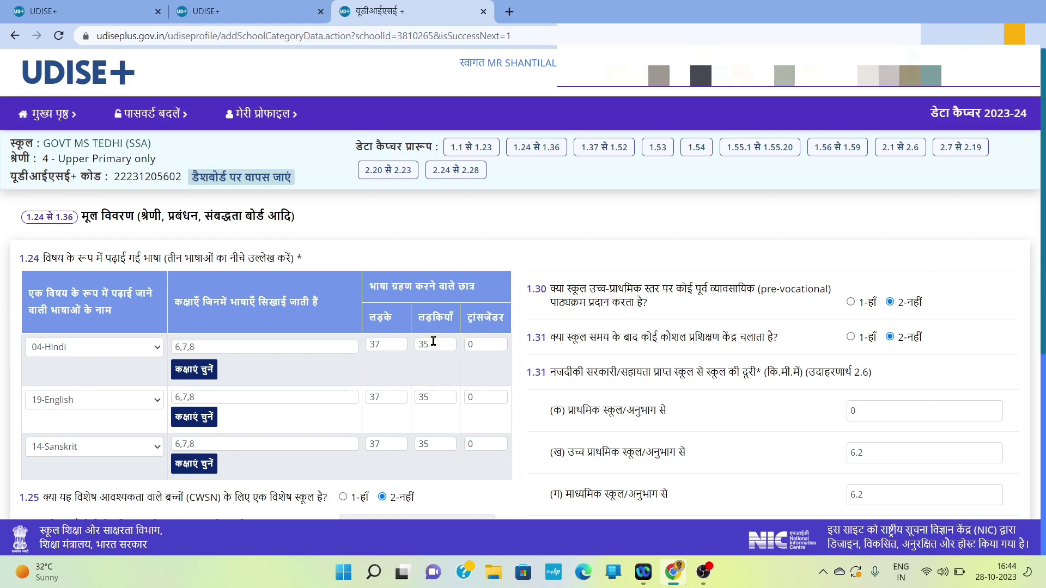
{"action": "scroll", "coordinate": [436, 420], "scroll_direction": "down", "scroll_amount": 3}
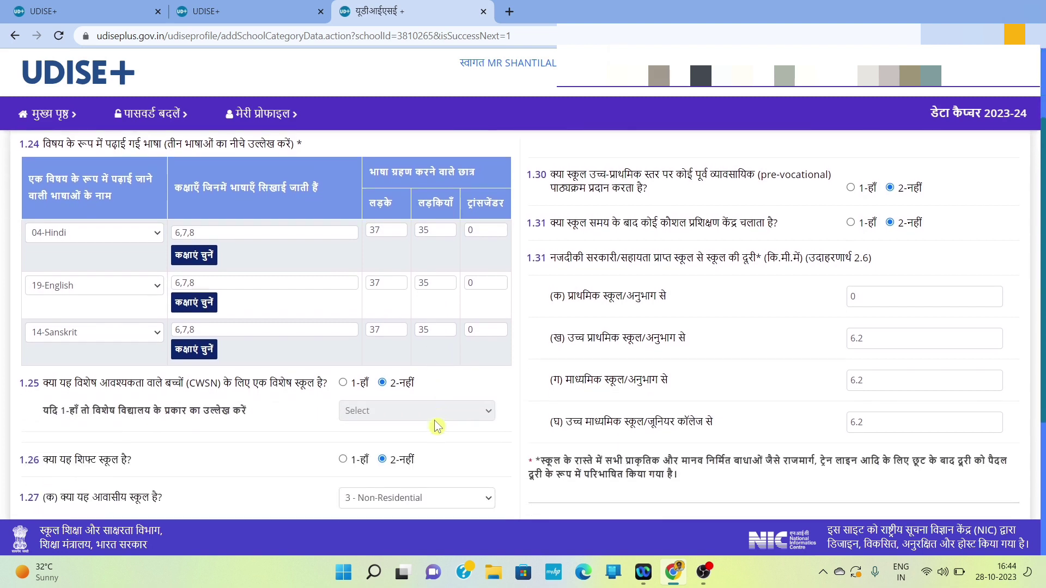
{"action": "scroll", "coordinate": [436, 425], "scroll_direction": "down", "scroll_amount": 1}
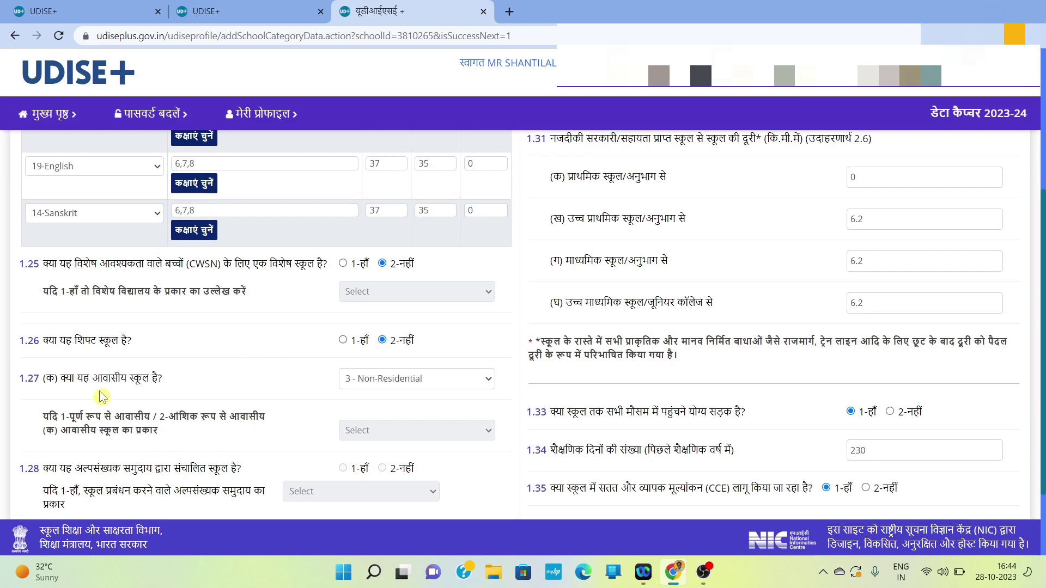
{"action": "left_click", "coordinate": [466, 384]}
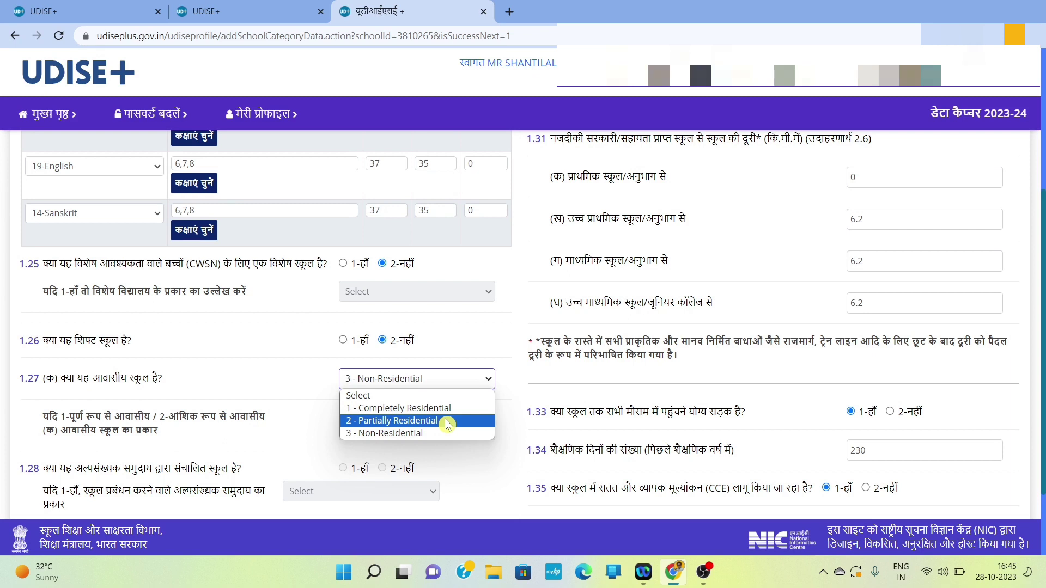
{"action": "left_click", "coordinate": [322, 406]}
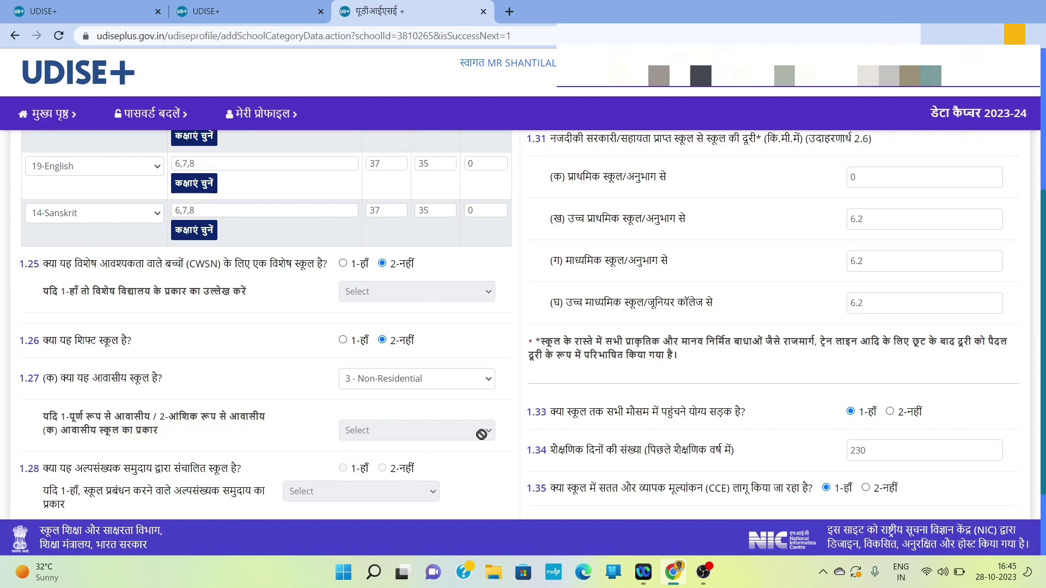
{"action": "scroll", "coordinate": [336, 411], "scroll_direction": "down", "scroll_amount": 2}
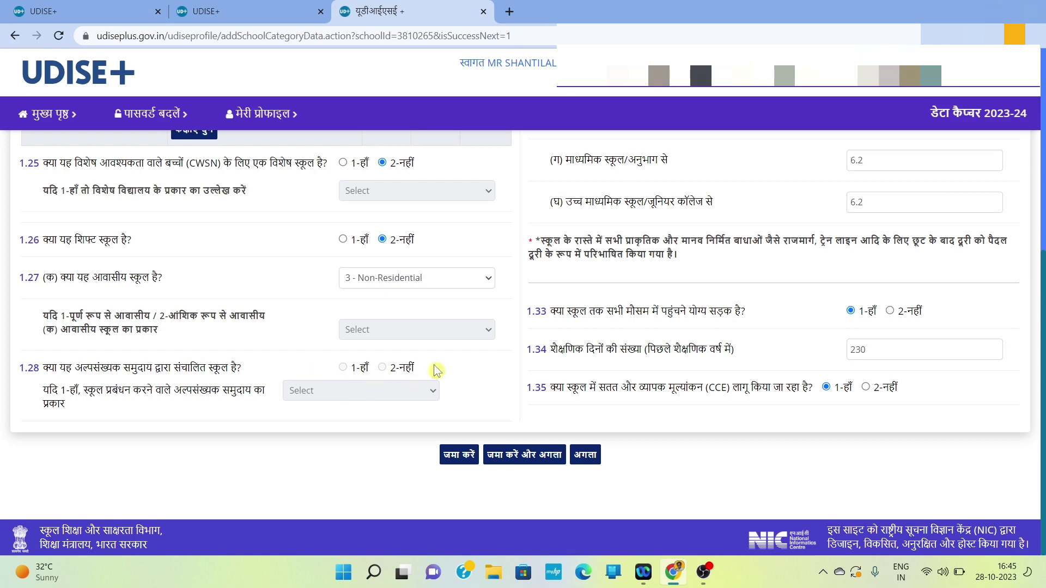
{"action": "scroll", "coordinate": [435, 367], "scroll_direction": "up", "scroll_amount": 6}
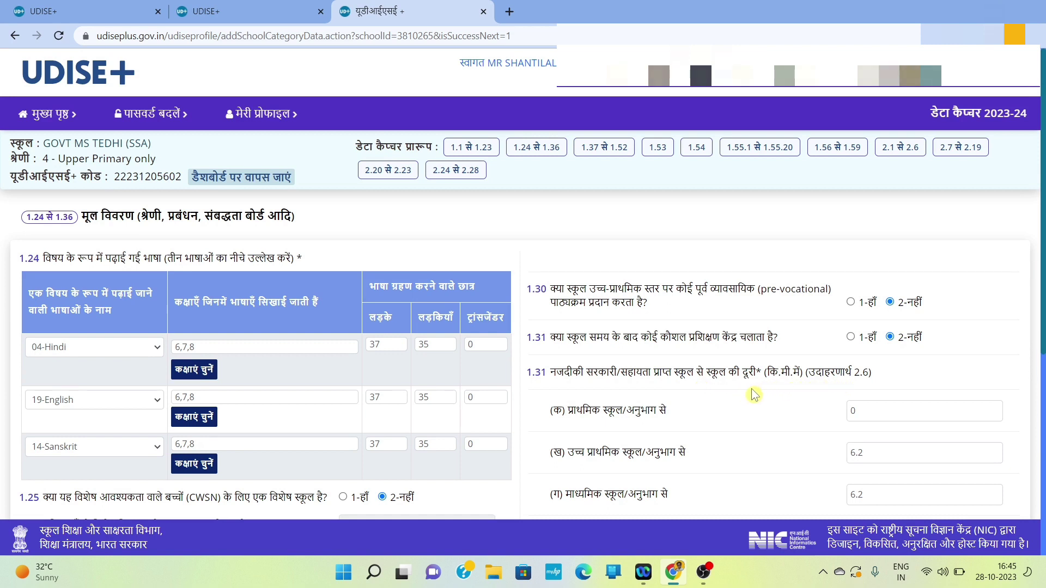
Step: Submit the 1.24–1.36 answers and advance to form 1.37–1.52
{"action": "scroll", "coordinate": [754, 395], "scroll_direction": "down", "scroll_amount": 1}
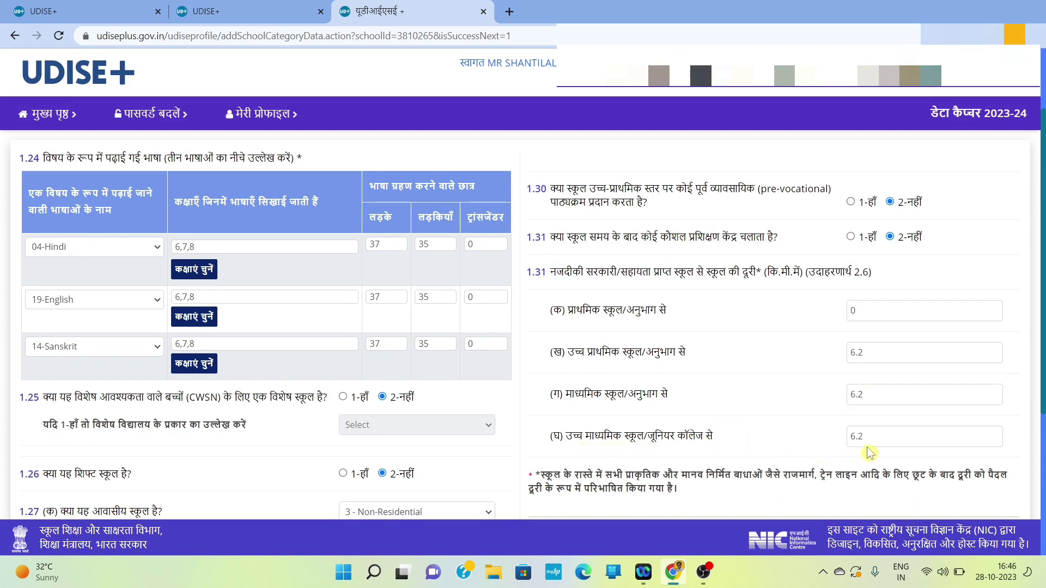
{"action": "scroll", "coordinate": [785, 453], "scroll_direction": "down", "scroll_amount": 4}
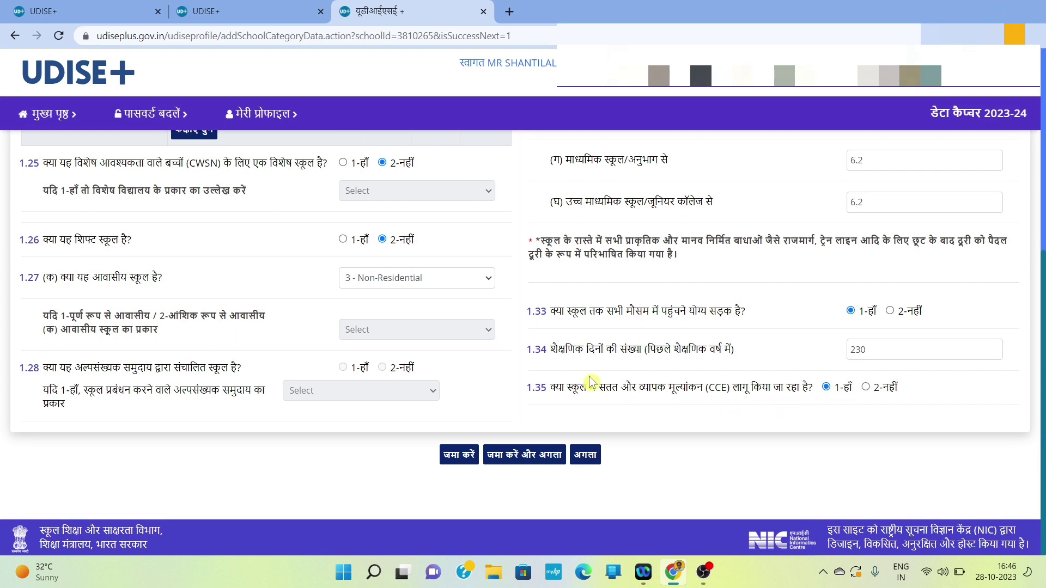
{"action": "left_click", "coordinate": [478, 457]}
{"action": "left_click", "coordinate": [588, 456]}
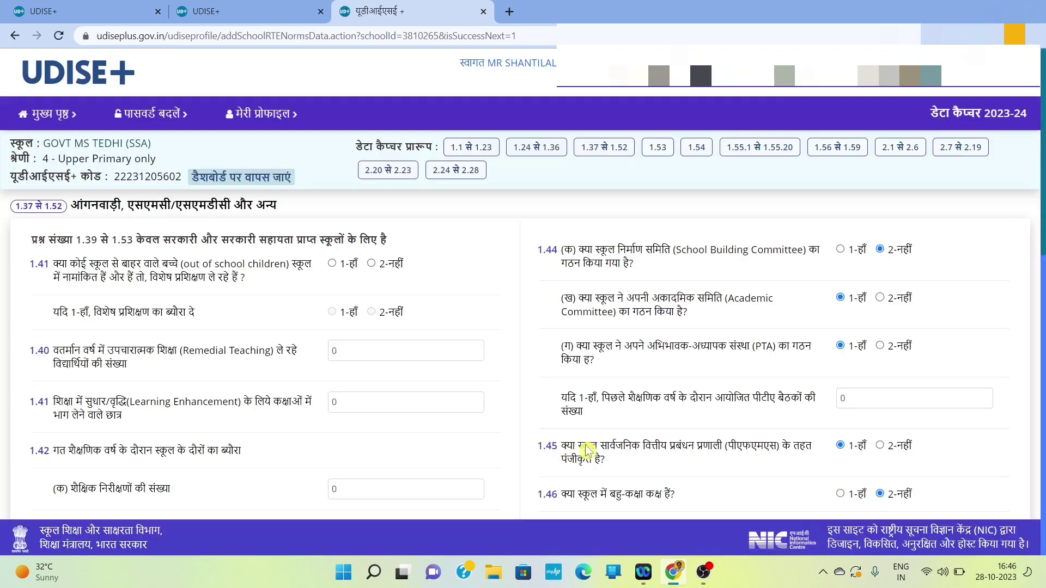
Step: Answer 2-नहीं (No) to question 1.41 on out-of-school children
{"action": "scroll", "coordinate": [439, 393], "scroll_direction": "down", "scroll_amount": 1}
{"action": "scroll", "coordinate": [439, 392], "scroll_direction": "up", "scroll_amount": 1}
{"action": "left_click", "coordinate": [372, 265]}
Step: Enter 1.42 visit counts: 8 inspections, 8 CRC, 1 block and 1 district/state
{"action": "scroll", "coordinate": [302, 385], "scroll_direction": "down", "scroll_amount": 2}
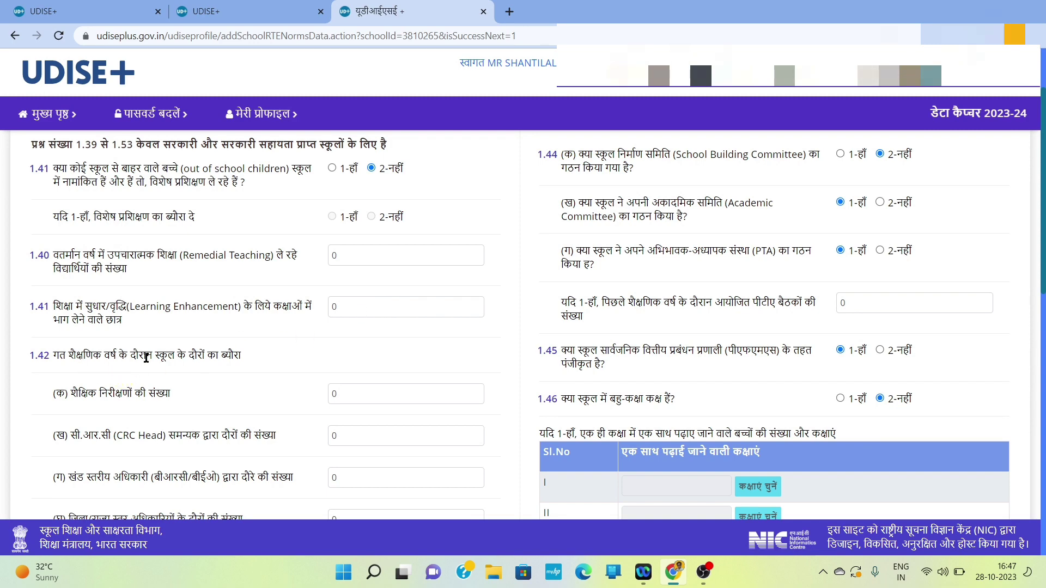
{"action": "scroll", "coordinate": [263, 369], "scroll_direction": "down", "scroll_amount": 1}
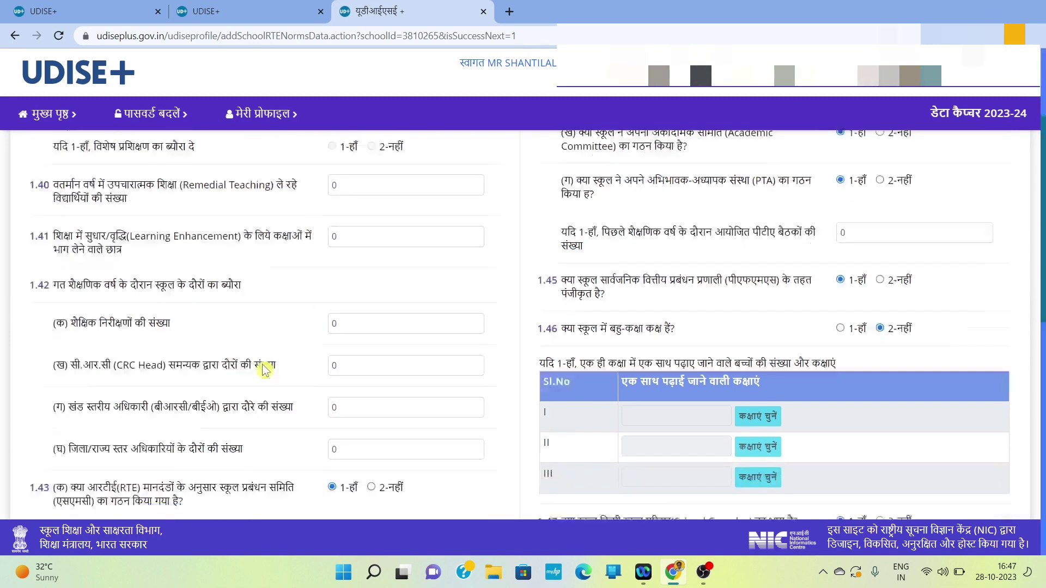
{"action": "scroll", "coordinate": [264, 370], "scroll_direction": "down", "scroll_amount": 1}
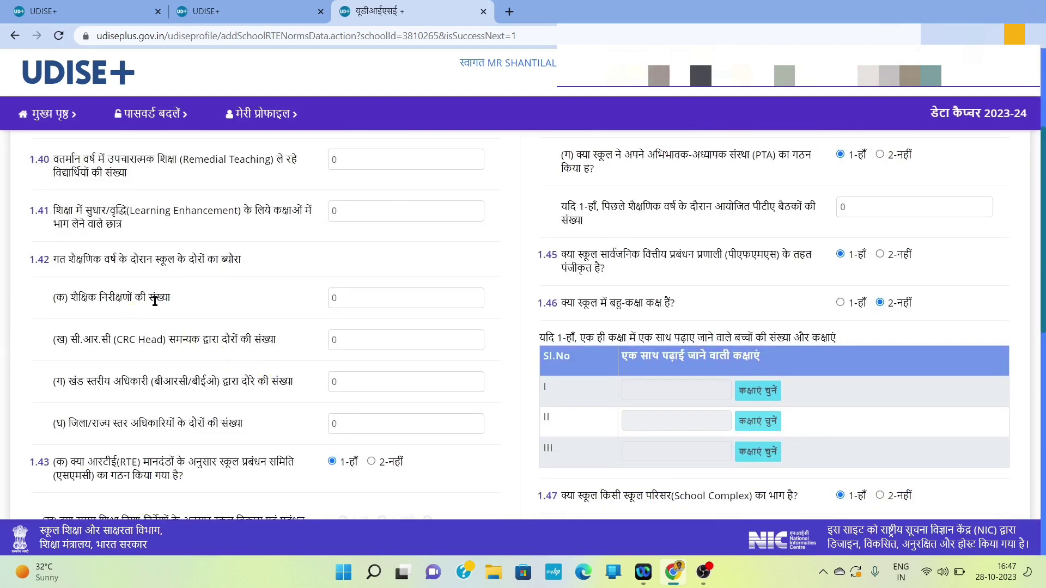
{"action": "left_click", "coordinate": [342, 303]}
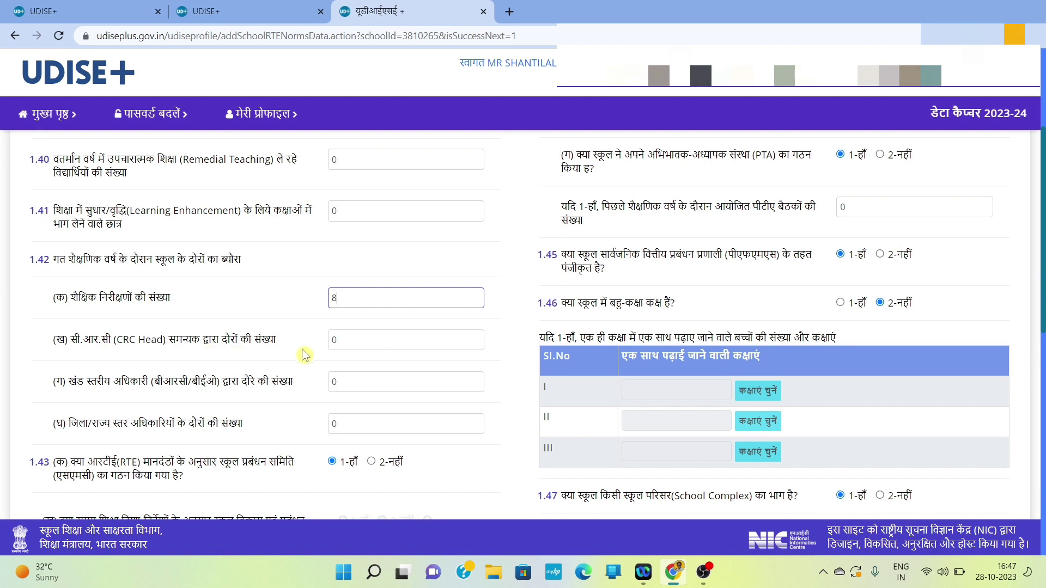
{"action": "left_click", "coordinate": [349, 346]}
{"action": "key", "text": "BackSpace"}
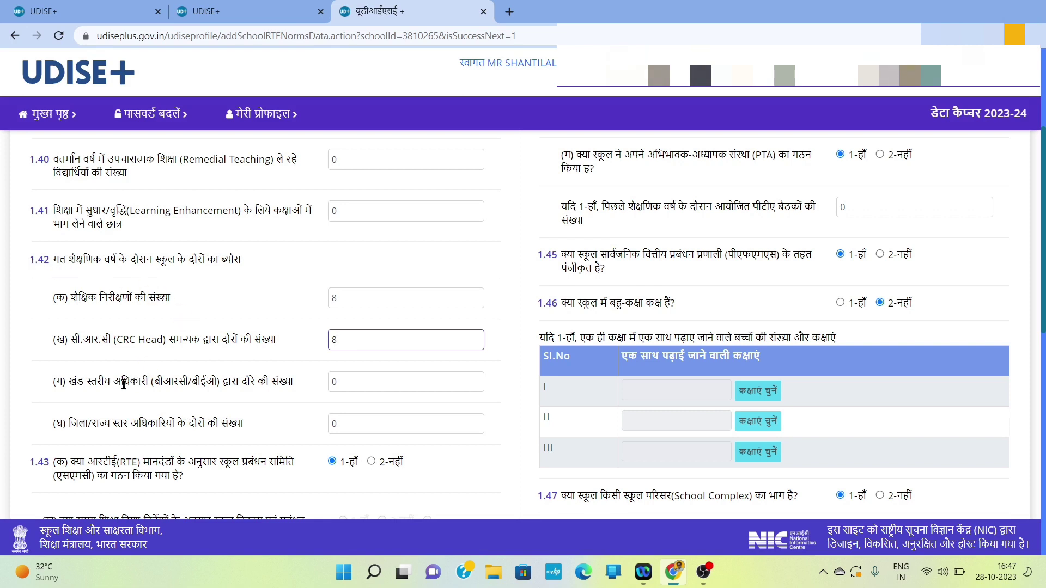
{"action": "left_click", "coordinate": [361, 387]}
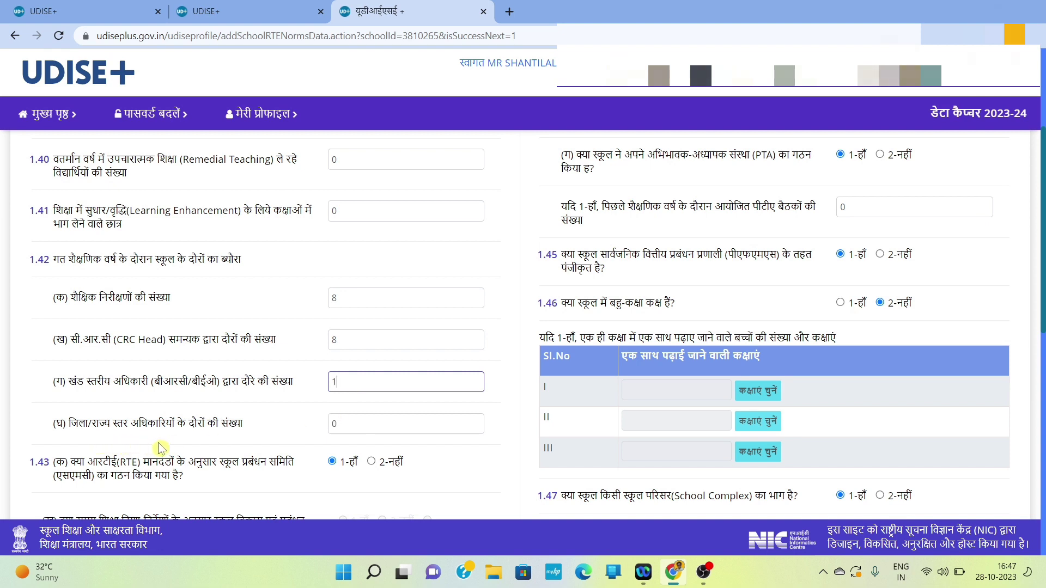
{"action": "left_click", "coordinate": [345, 429]}
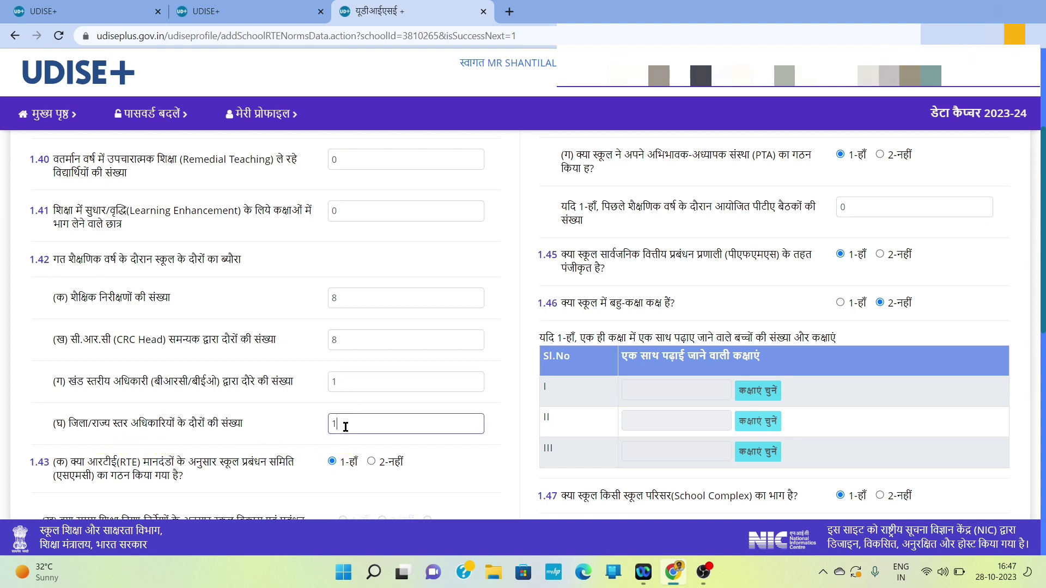
{"action": "scroll", "coordinate": [174, 455], "scroll_direction": "down", "scroll_amount": 1}
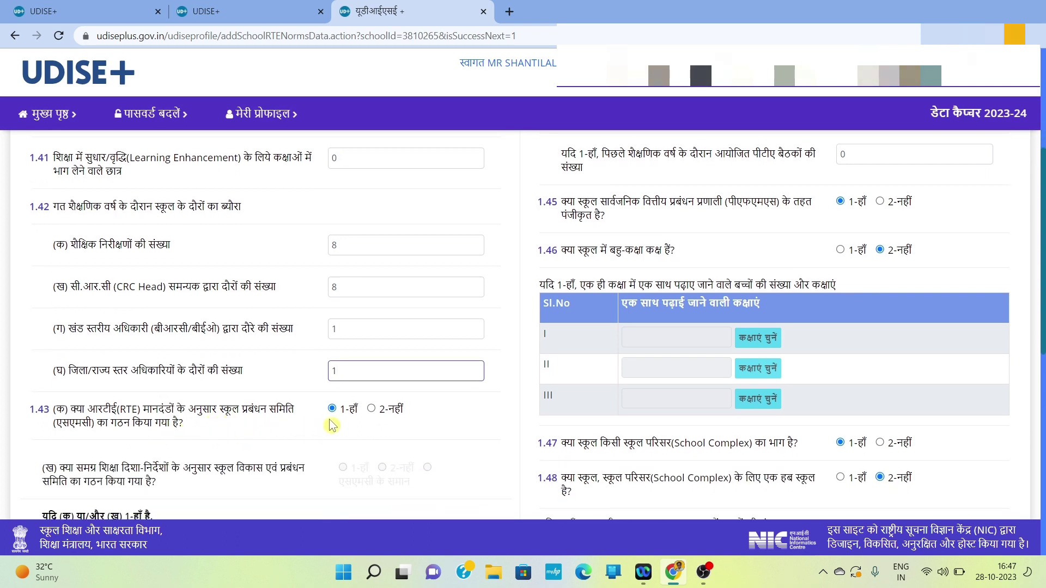
{"action": "scroll", "coordinate": [341, 422], "scroll_direction": "down", "scroll_amount": 1}
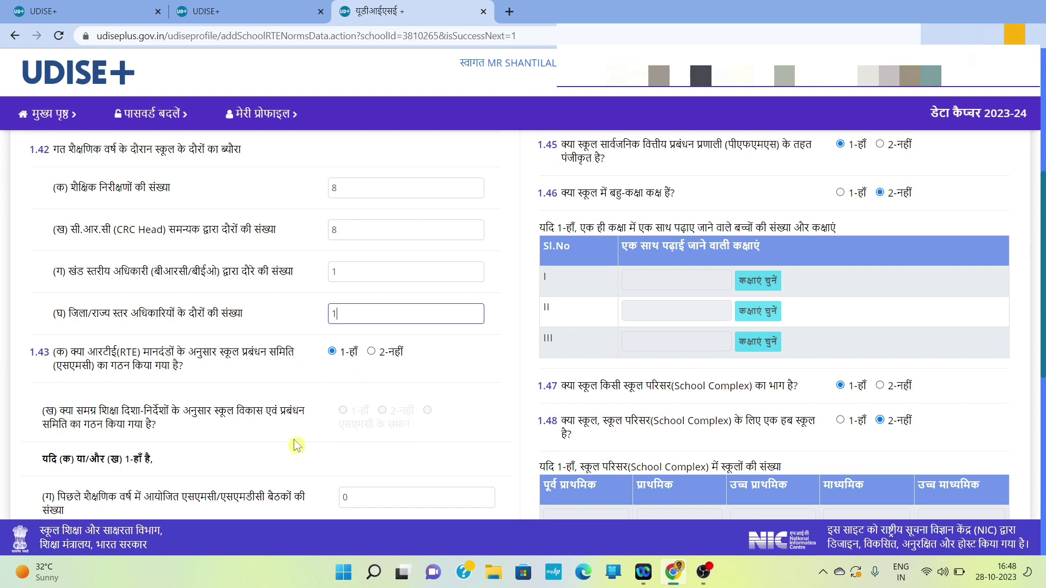
{"action": "scroll", "coordinate": [261, 443], "scroll_direction": "down", "scroll_amount": 1}
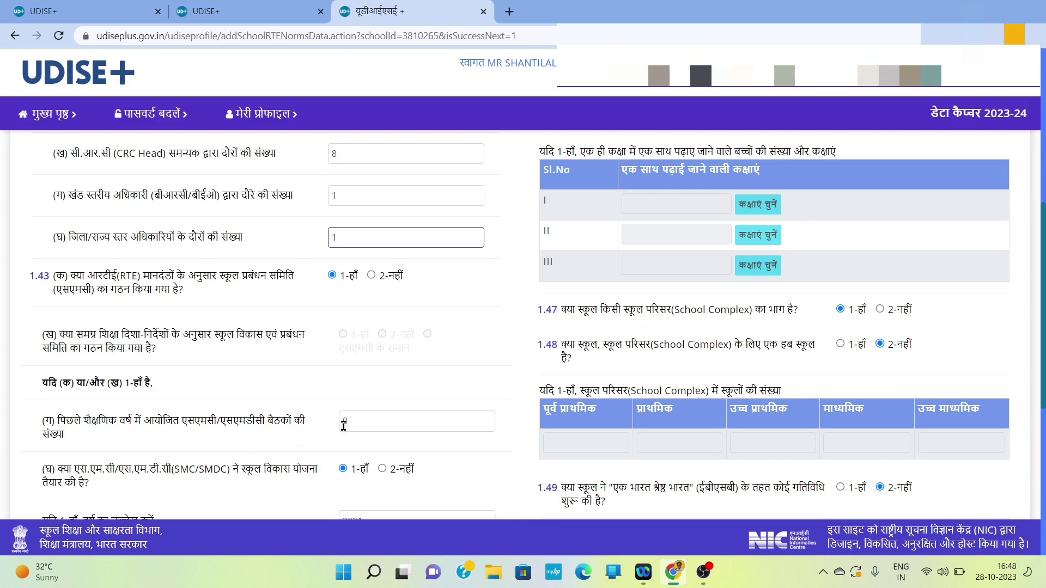
Step: Record 5 SMC/SMDC meetings under 1.43(ग) and return to the section top
{"action": "left_click", "coordinate": [365, 422]}
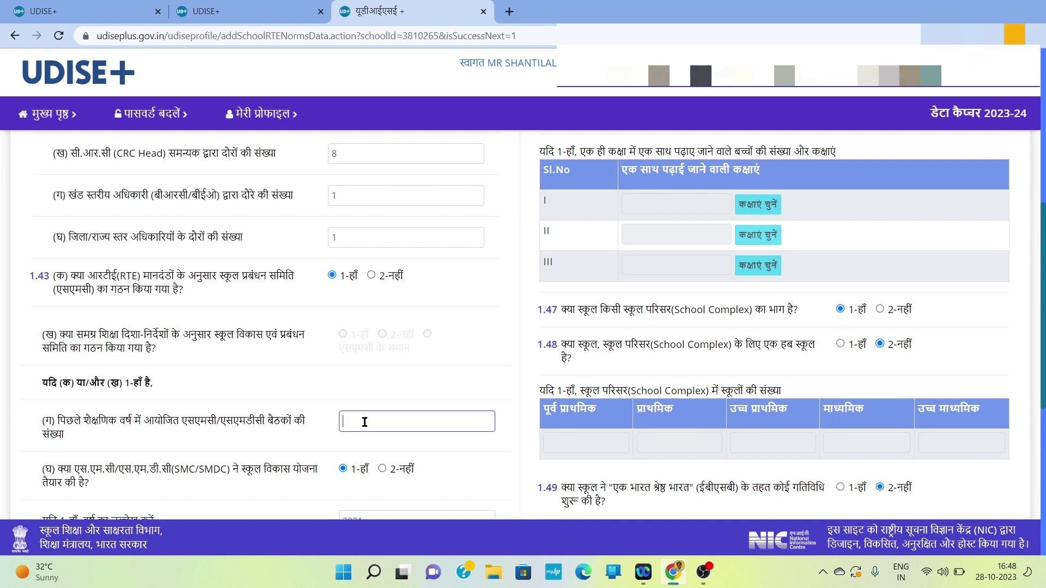
{"action": "type", "text": "5"}
{"action": "scroll", "coordinate": [136, 488], "scroll_direction": "down", "scroll_amount": 1}
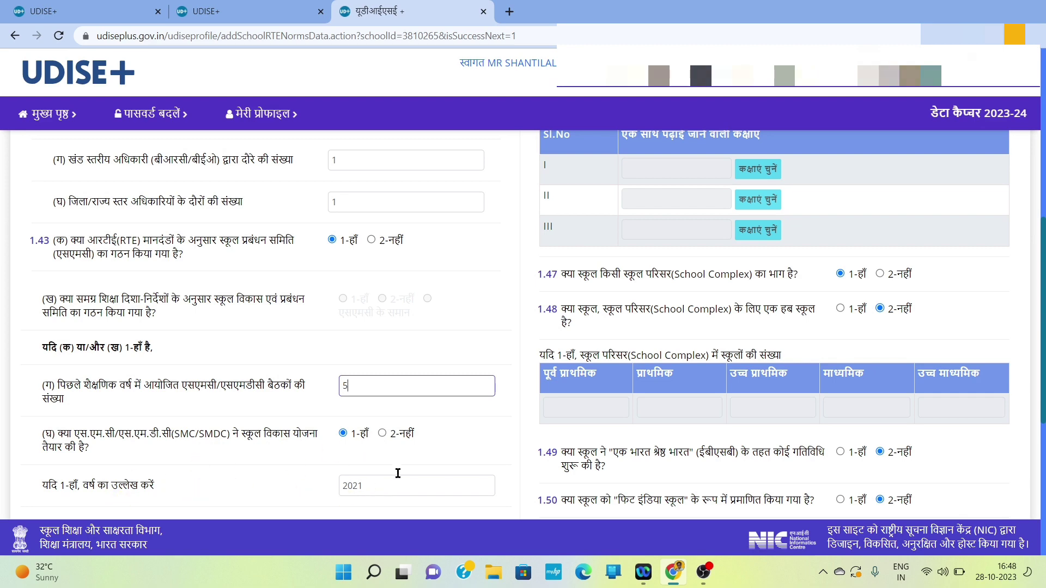
{"action": "scroll", "coordinate": [434, 444], "scroll_direction": "down", "scroll_amount": 4}
{"action": "scroll", "coordinate": [435, 444], "scroll_direction": "up", "scroll_amount": 12}
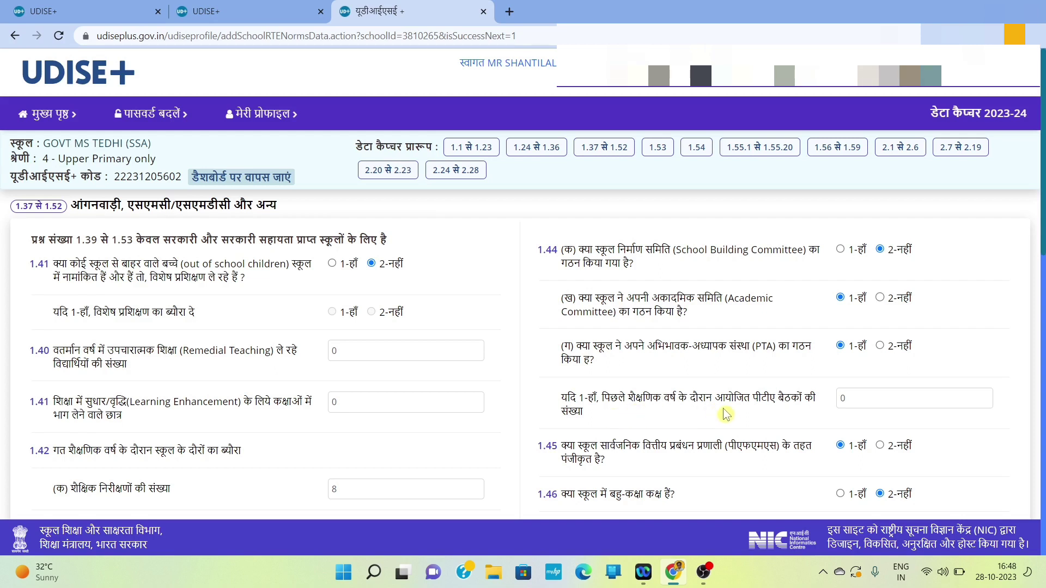
Step: Set last year's PTA meetings count under 1.44 to 2
{"action": "left_click", "coordinate": [854, 398]}
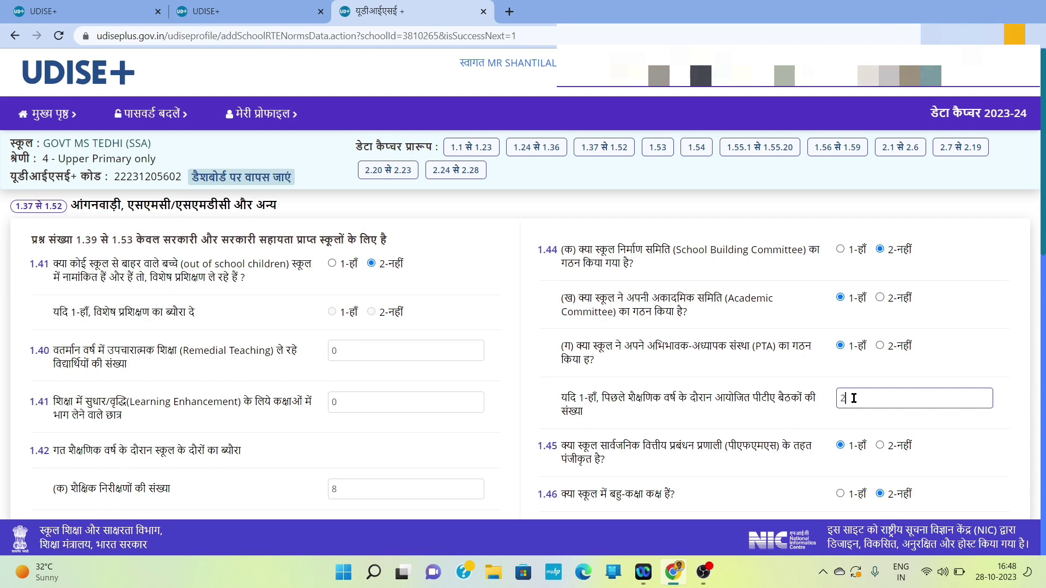
{"action": "scroll", "coordinate": [768, 425], "scroll_direction": "down", "scroll_amount": 2}
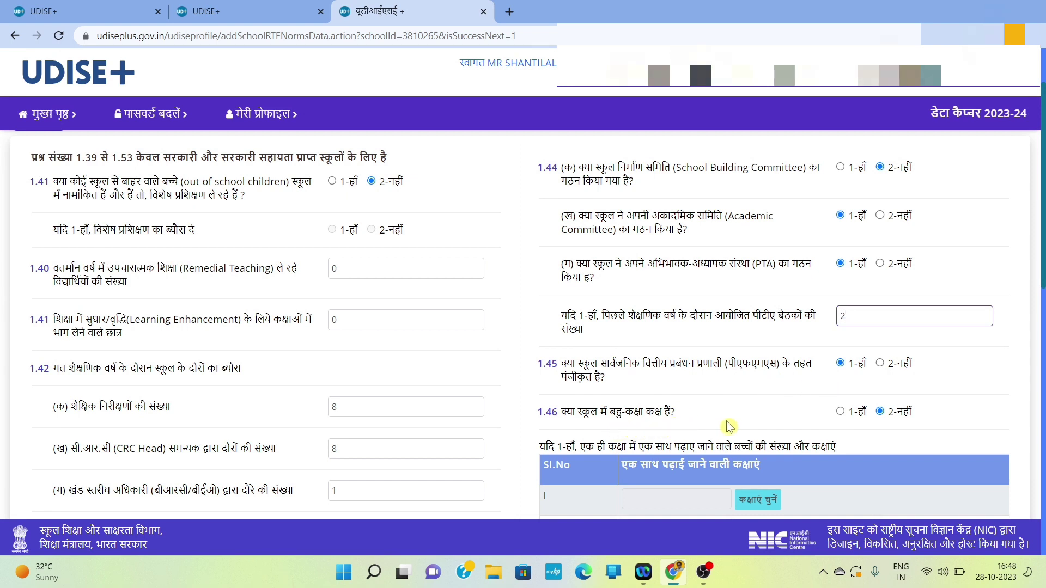
{"action": "scroll", "coordinate": [730, 427], "scroll_direction": "down", "scroll_amount": 1}
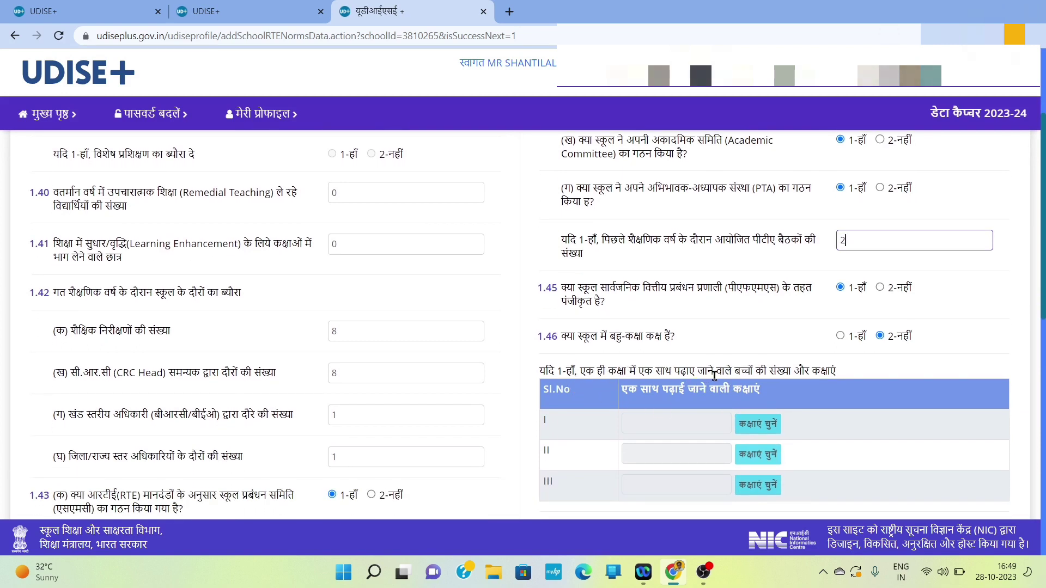
Step: Scroll to the bottom of form 1.37–1.52 and advance to section 1.53
{"action": "scroll", "coordinate": [683, 367], "scroll_direction": "down", "scroll_amount": 2}
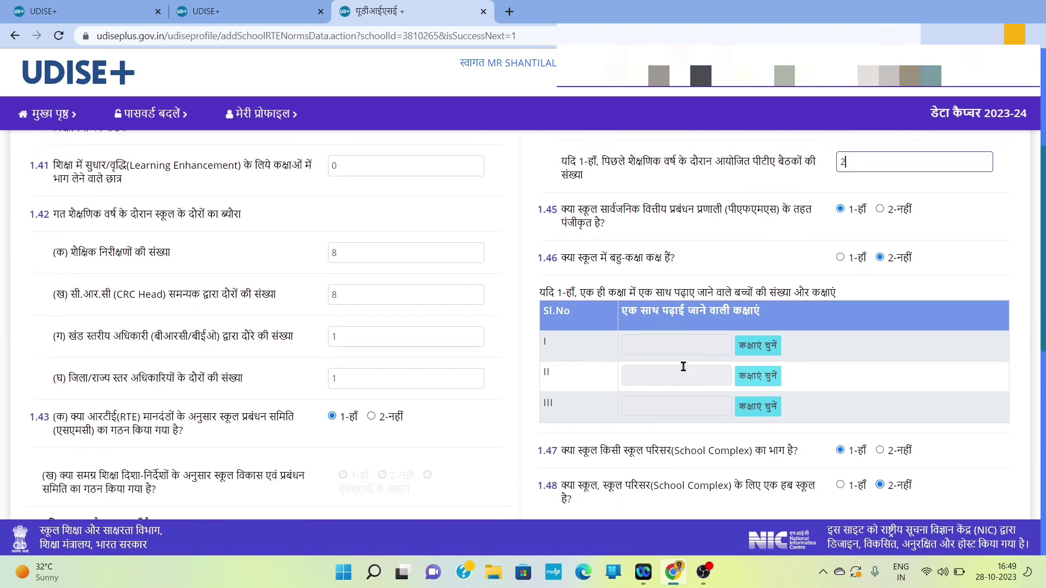
{"action": "scroll", "coordinate": [682, 416], "scroll_direction": "down", "scroll_amount": 2}
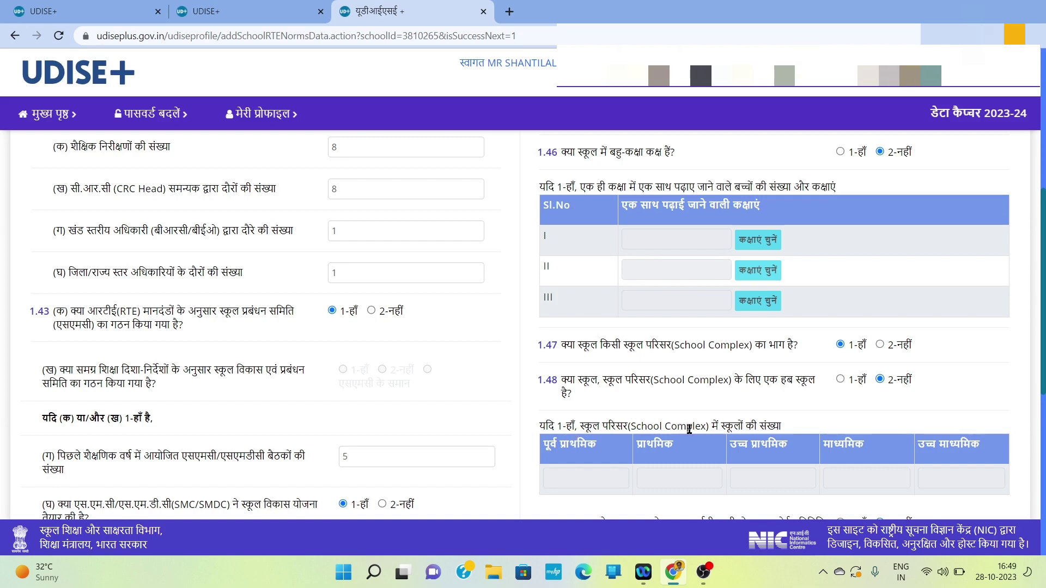
{"action": "scroll", "coordinate": [682, 452], "scroll_direction": "down", "scroll_amount": 3}
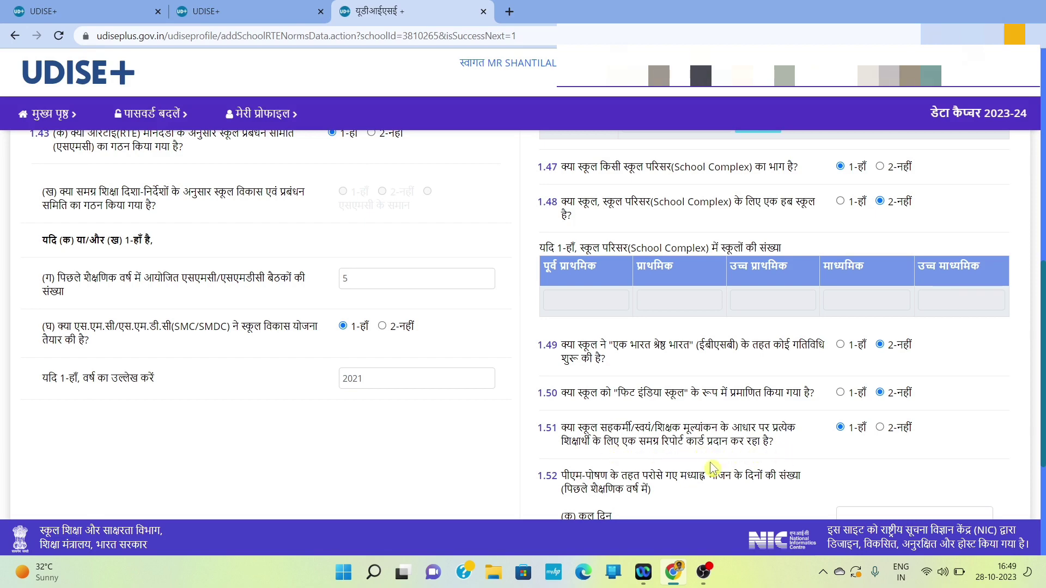
{"action": "scroll", "coordinate": [711, 467], "scroll_direction": "down", "scroll_amount": 2}
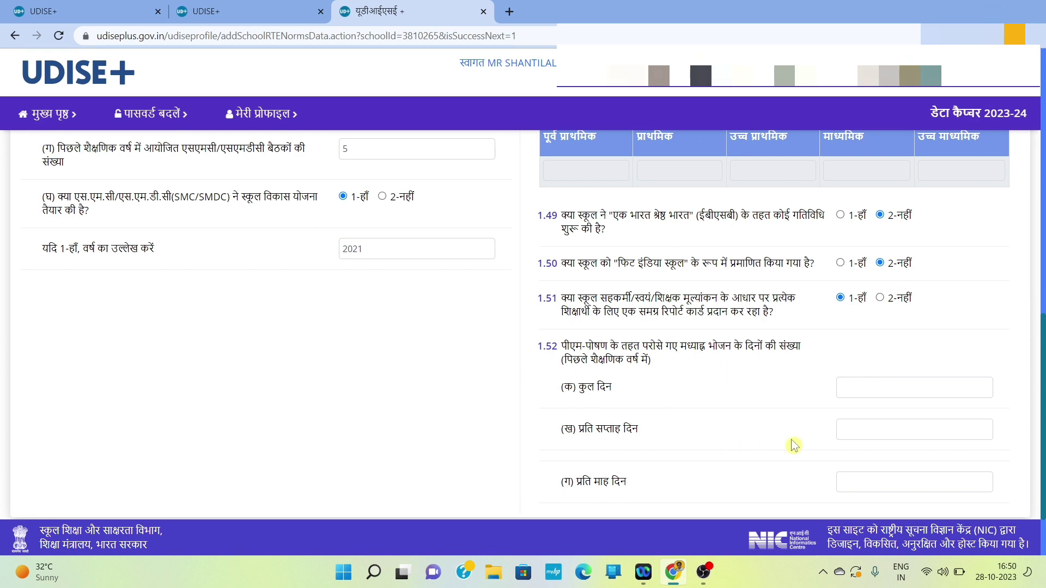
{"action": "scroll", "coordinate": [728, 489], "scroll_direction": "down", "scroll_amount": 2}
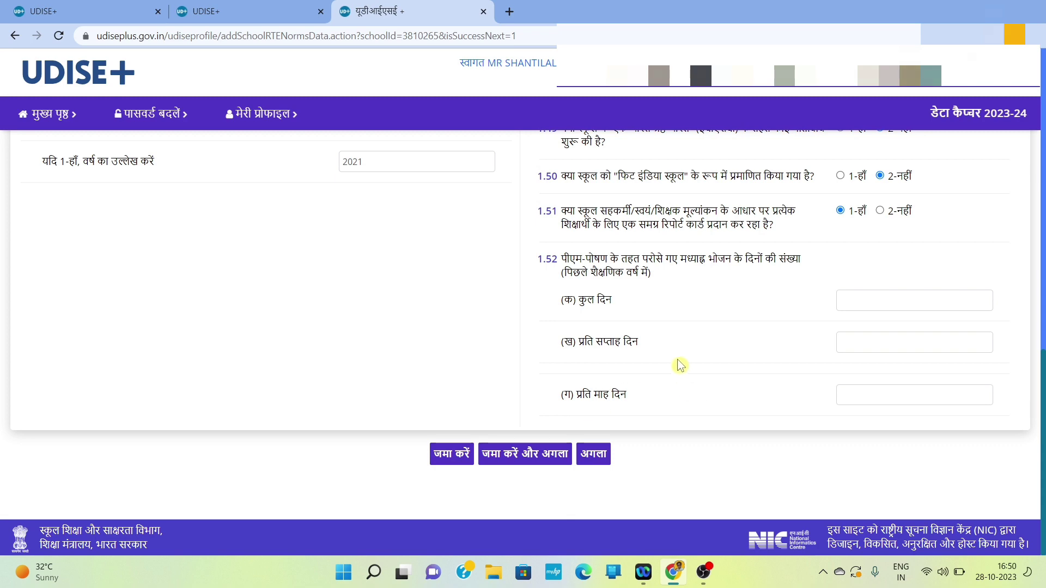
{"action": "left_click", "coordinate": [600, 455]}
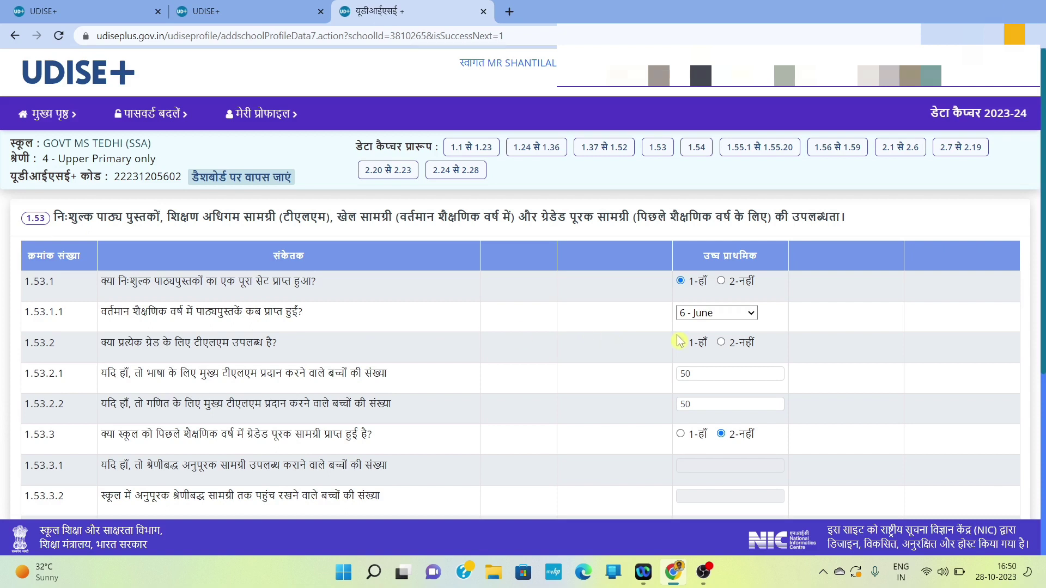
Step: Keep June as the textbook receipt month and scroll to the end of form 1.53
{"action": "left_click", "coordinate": [746, 314]}
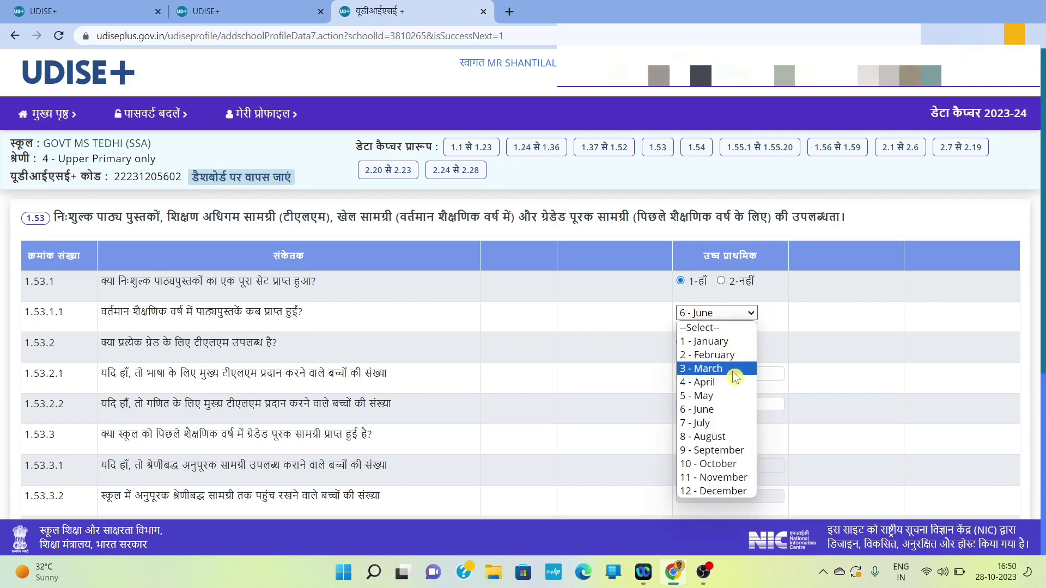
{"action": "left_click", "coordinate": [715, 409]}
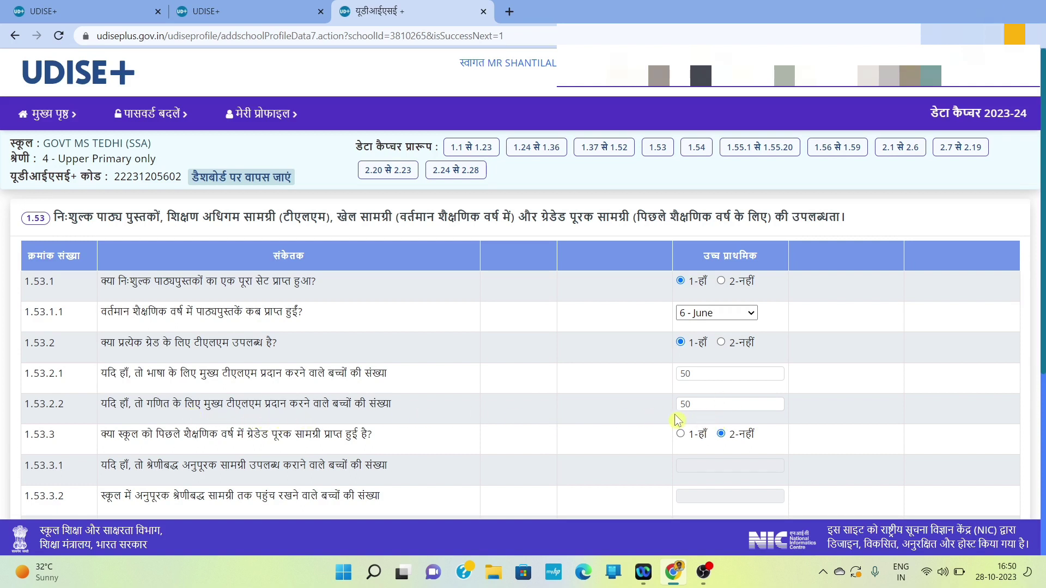
{"action": "scroll", "coordinate": [388, 403], "scroll_direction": "down", "scroll_amount": 2}
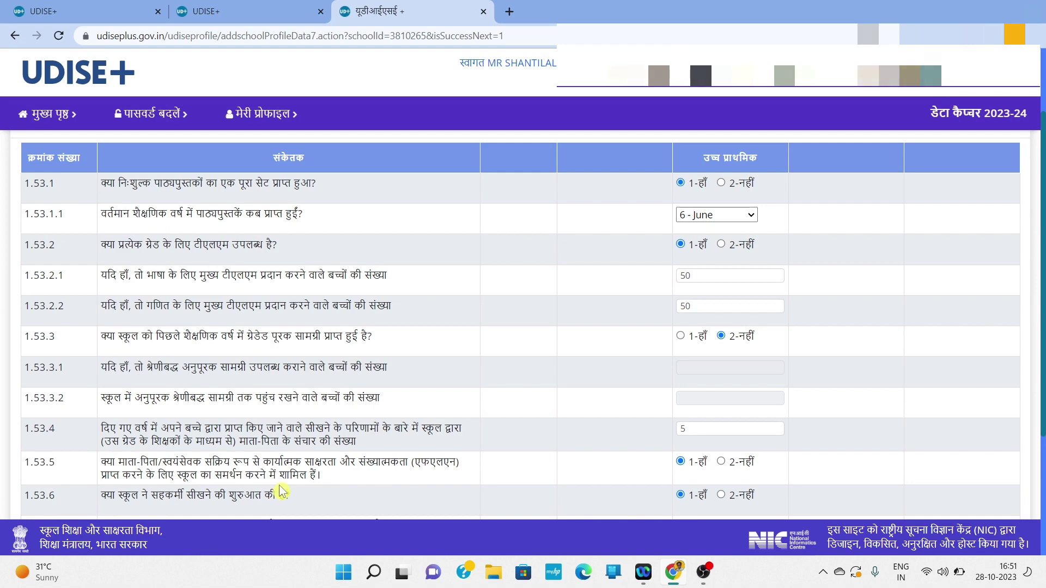
{"action": "scroll", "coordinate": [493, 463], "scroll_direction": "down", "scroll_amount": 2}
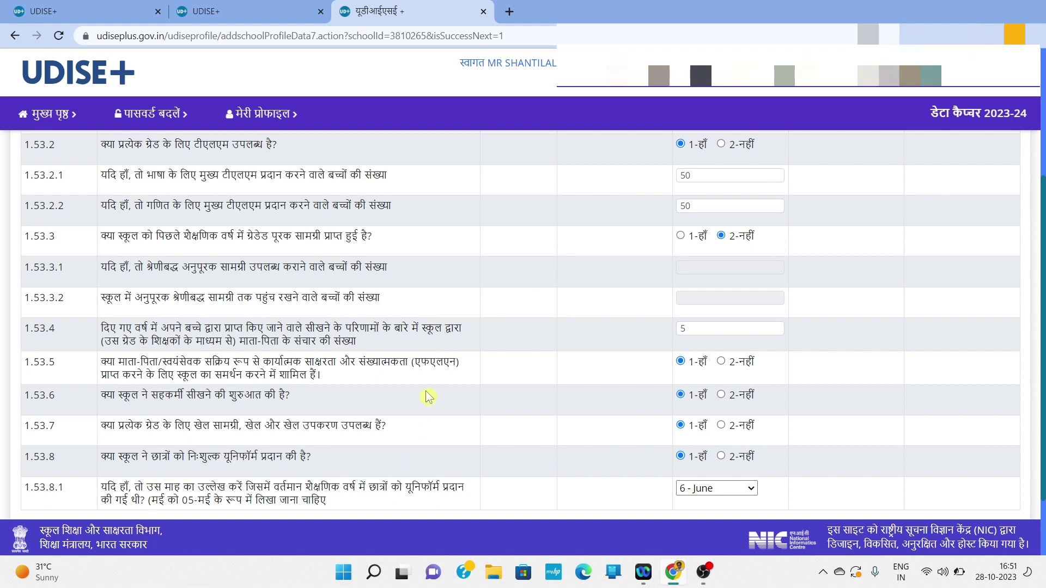
{"action": "scroll", "coordinate": [427, 397], "scroll_direction": "down", "scroll_amount": 1}
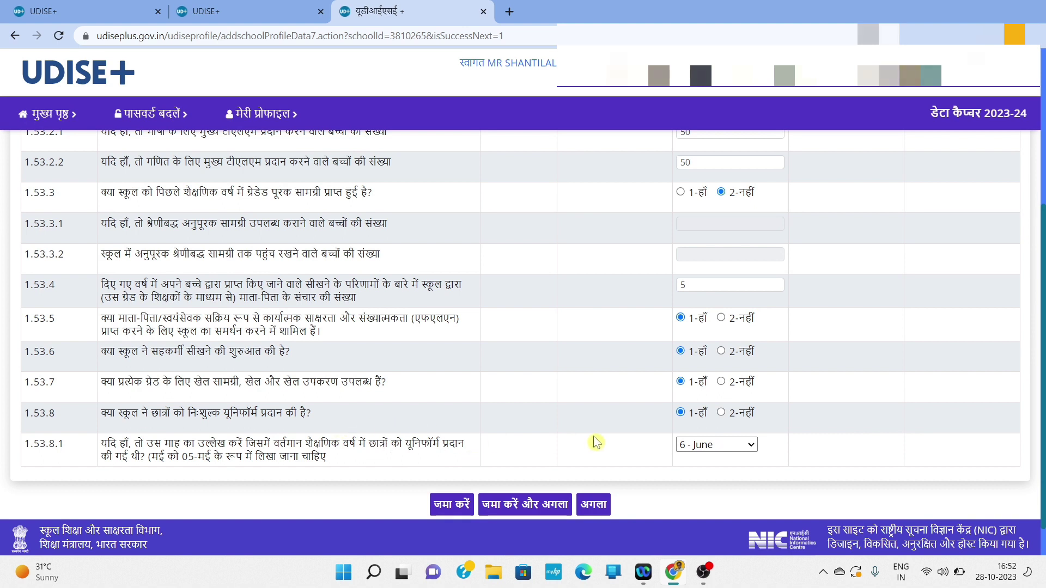
{"action": "scroll", "coordinate": [580, 394], "scroll_direction": "down", "scroll_amount": 1}
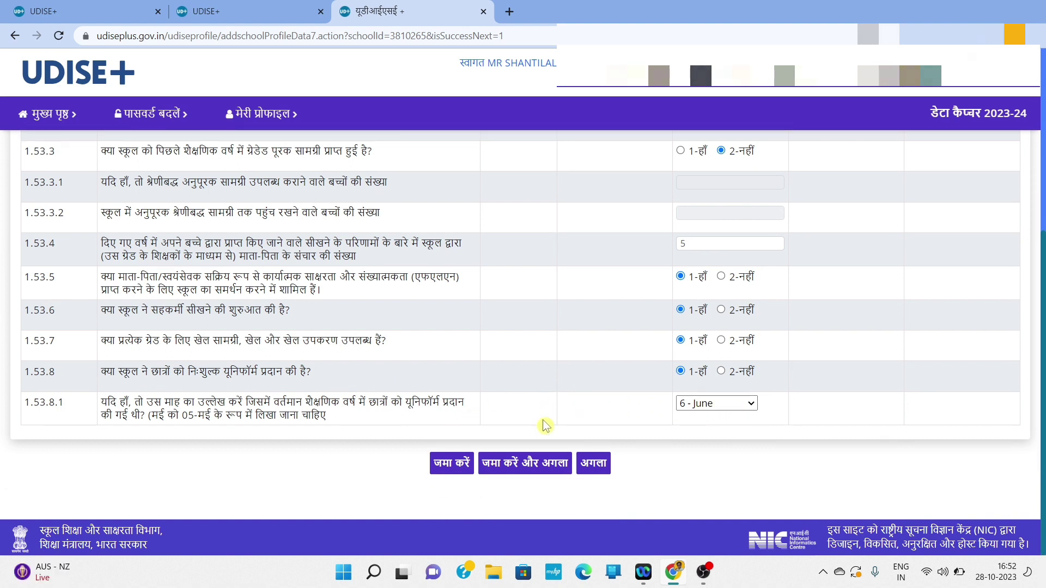
Step: Save form 1.53, review the grade 6–8 KPI entries in 1.54, and continue to the next form
{"action": "left_click", "coordinate": [541, 464]}
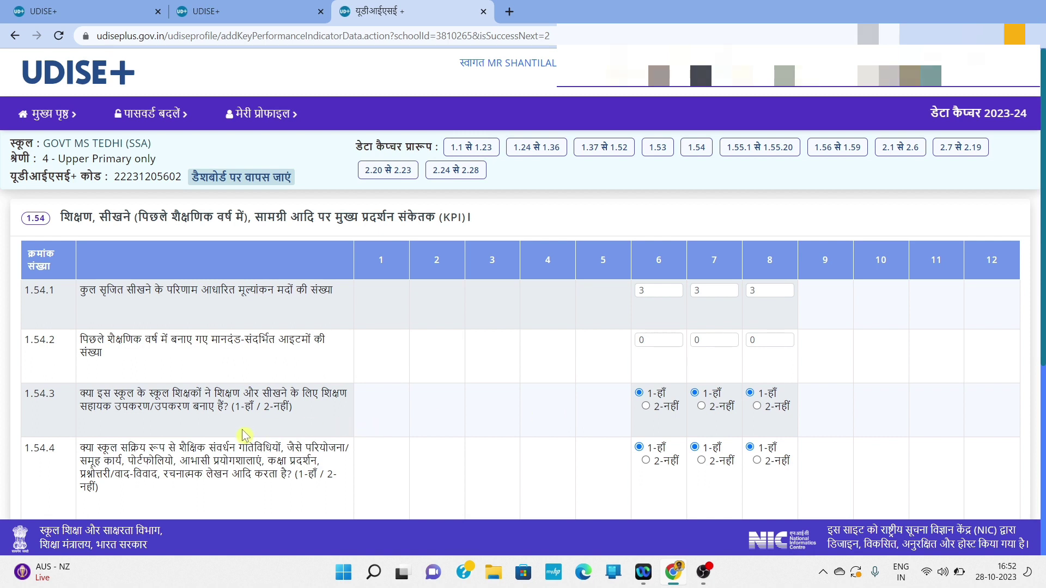
{"action": "scroll", "coordinate": [245, 436], "scroll_direction": "down", "scroll_amount": 1}
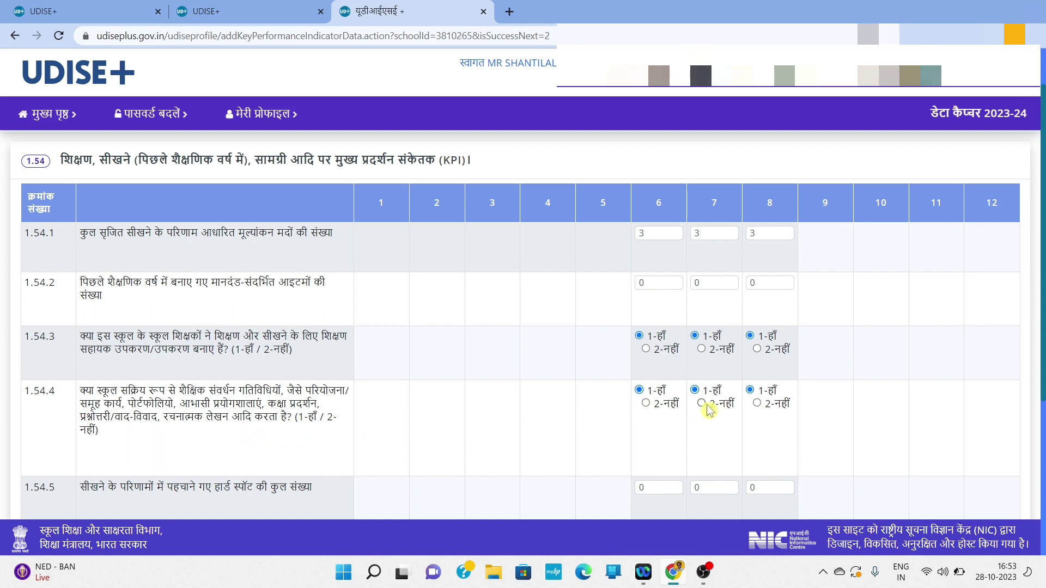
{"action": "scroll", "coordinate": [549, 414], "scroll_direction": "down", "scroll_amount": 1}
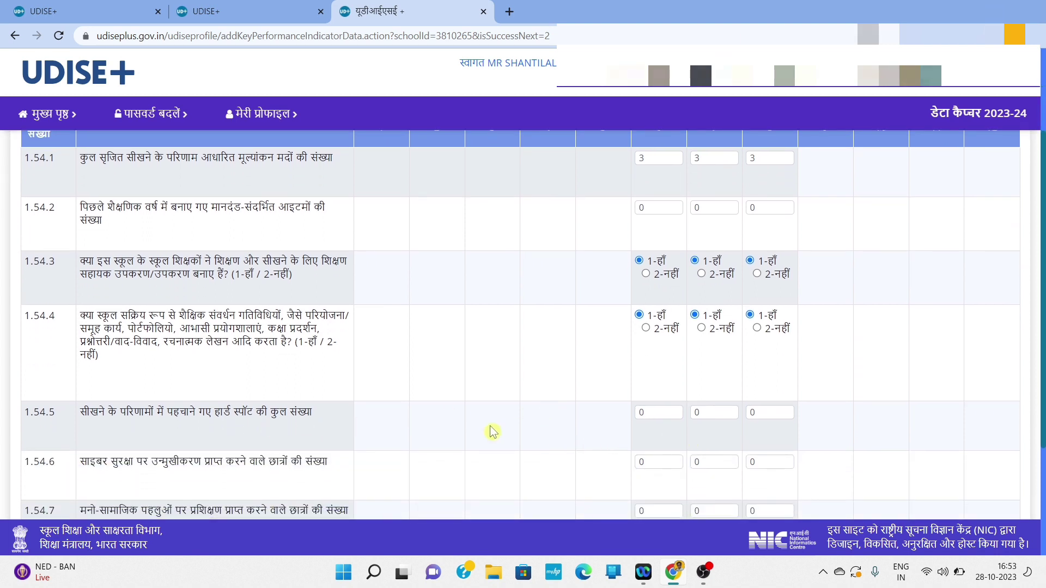
{"action": "scroll", "coordinate": [493, 432], "scroll_direction": "down", "scroll_amount": 1}
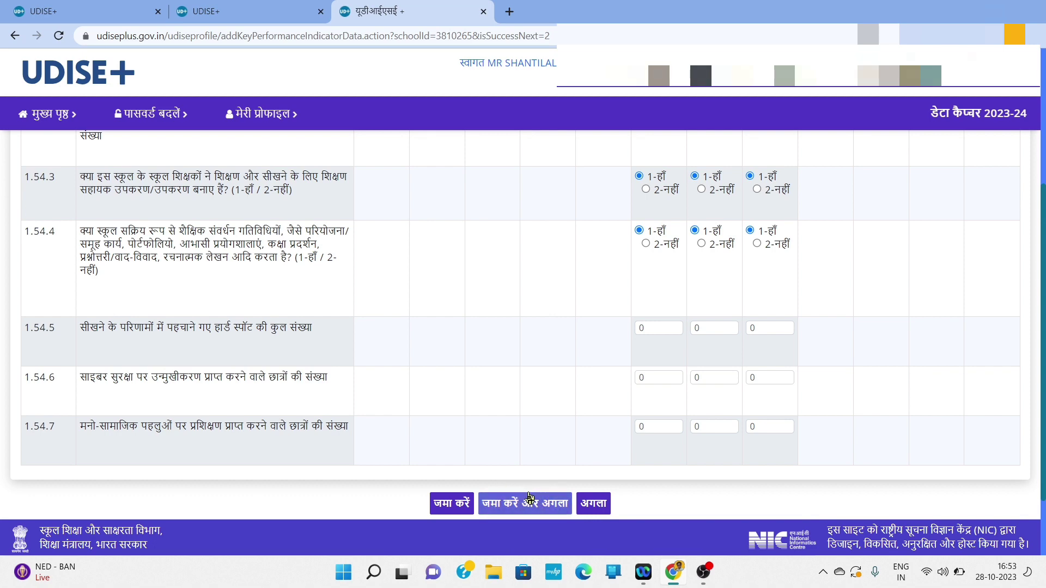
{"action": "left_click", "coordinate": [595, 505]}
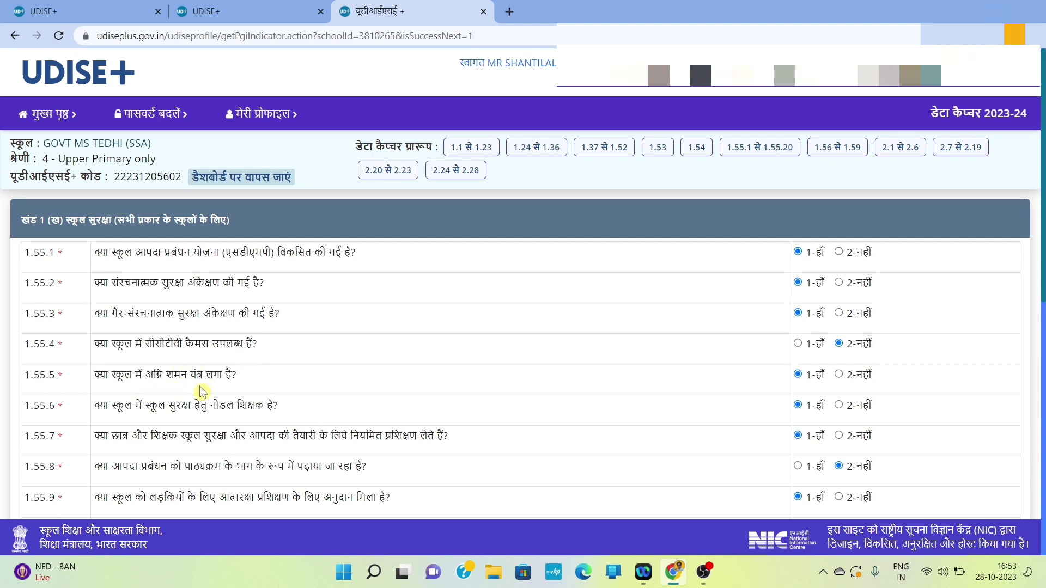
Step: Review the 1.55 school-safety answers and keep 'three times' as the 1.55.12 audit frequency
{"action": "scroll", "coordinate": [202, 391], "scroll_direction": "down", "scroll_amount": 2}
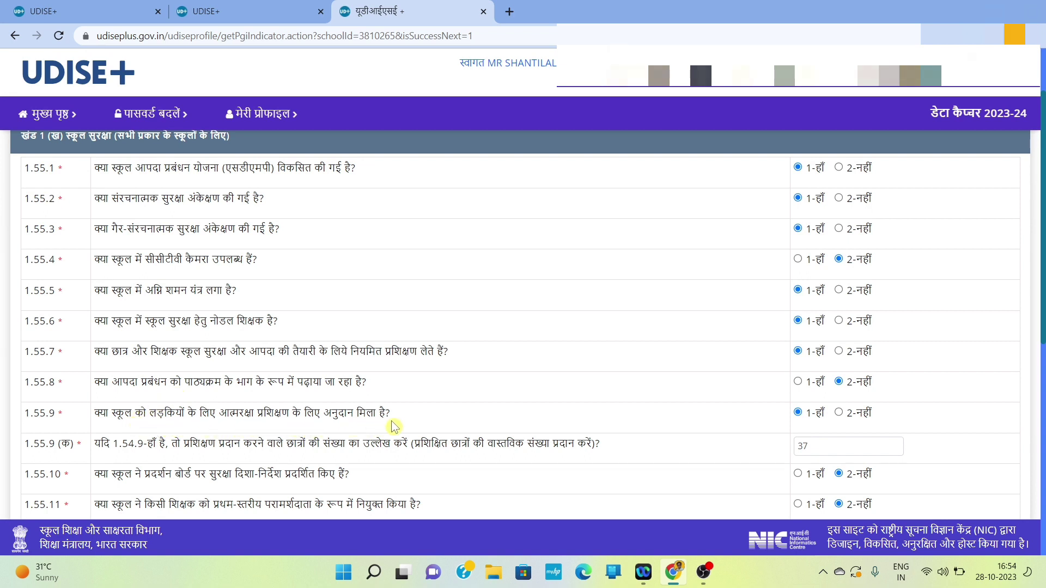
{"action": "scroll", "coordinate": [393, 426], "scroll_direction": "down", "scroll_amount": 1}
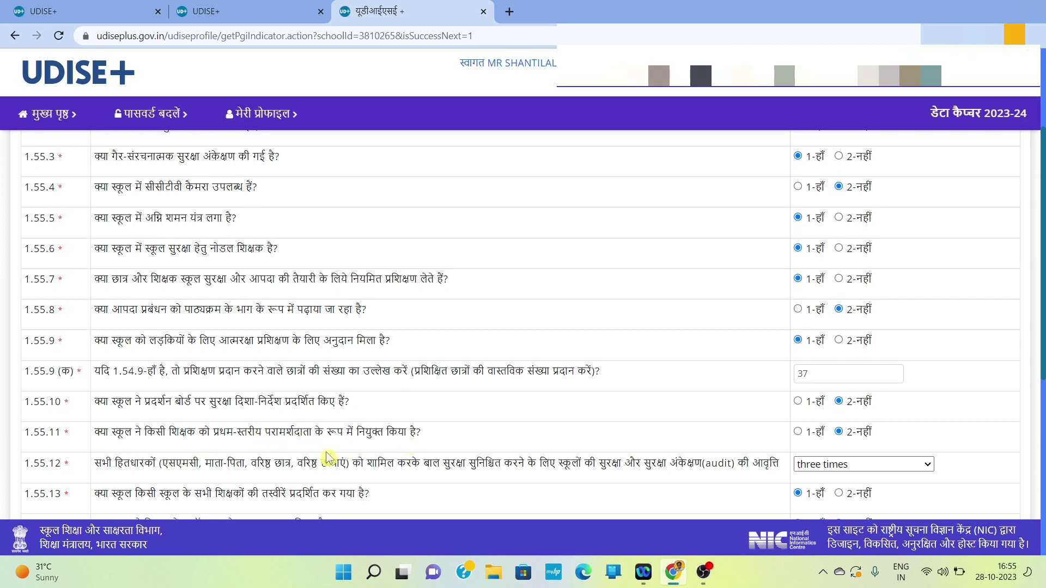
{"action": "scroll", "coordinate": [220, 473], "scroll_direction": "down", "scroll_amount": 1}
{"action": "scroll", "coordinate": [220, 473], "scroll_direction": "down", "scroll_amount": 3}
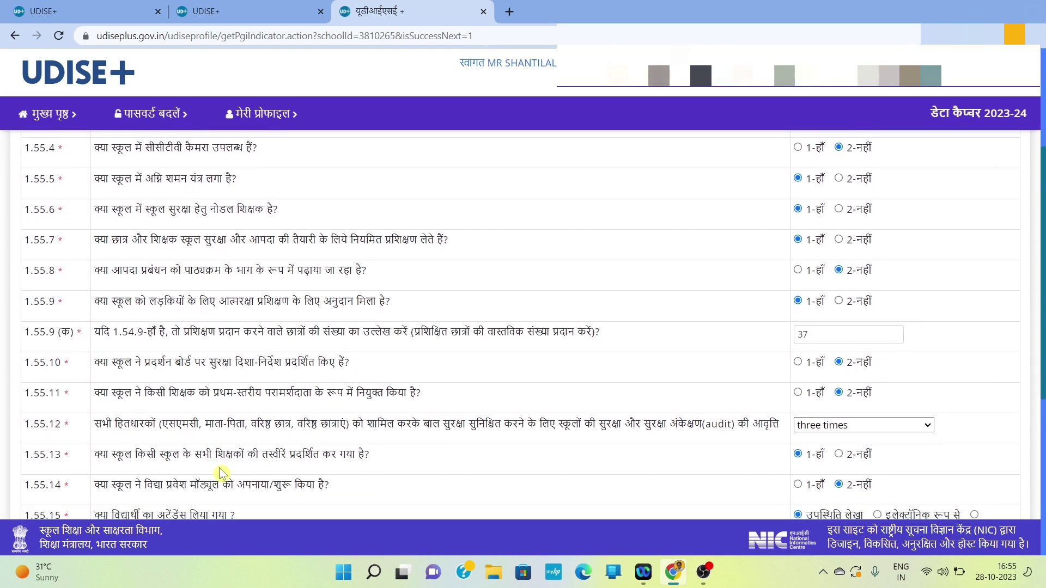
{"action": "scroll", "coordinate": [221, 473], "scroll_direction": "down", "scroll_amount": 1}
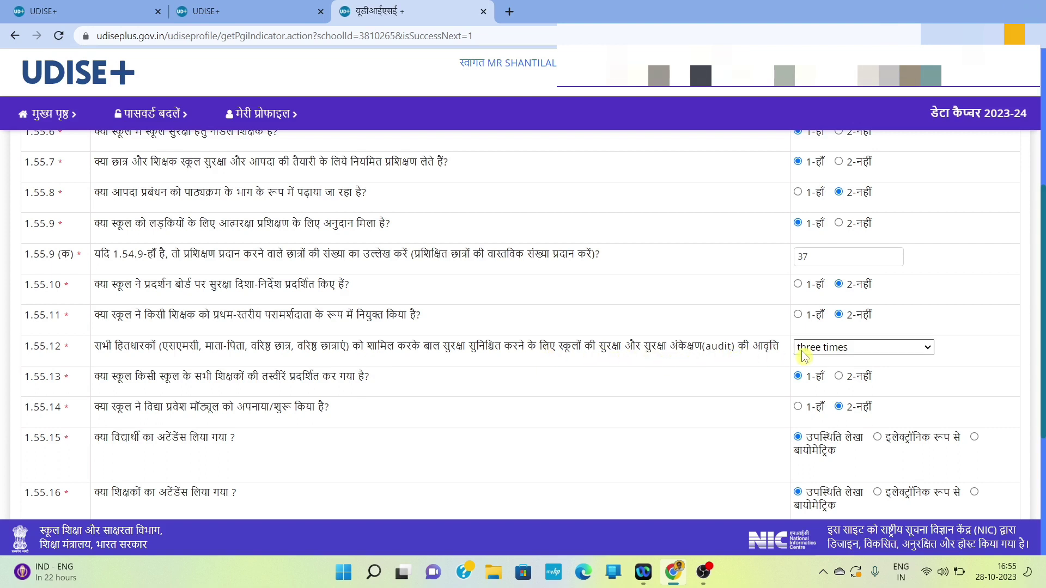
{"action": "left_click", "coordinate": [908, 352]}
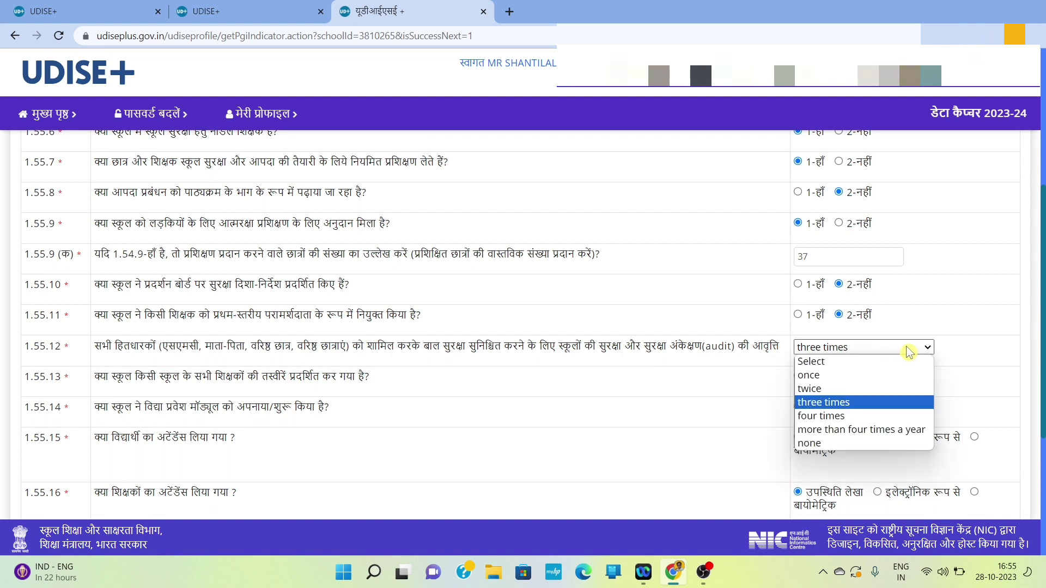
{"action": "left_click", "coordinate": [774, 369]}
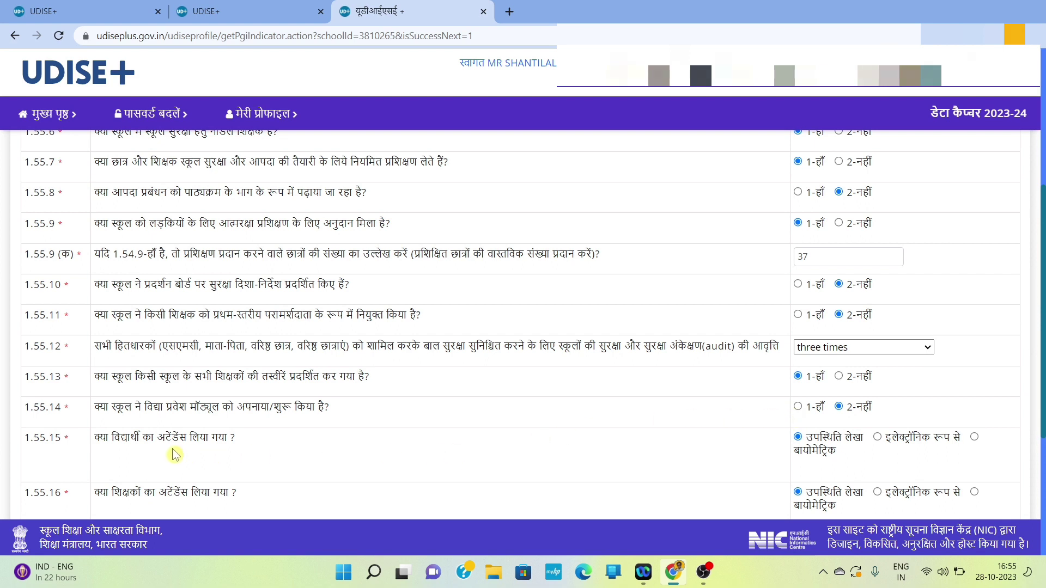
Step: Check the rest of section 1.55 and continue to the 1.56–1.59 form
{"action": "scroll", "coordinate": [353, 458], "scroll_direction": "down", "scroll_amount": 1}
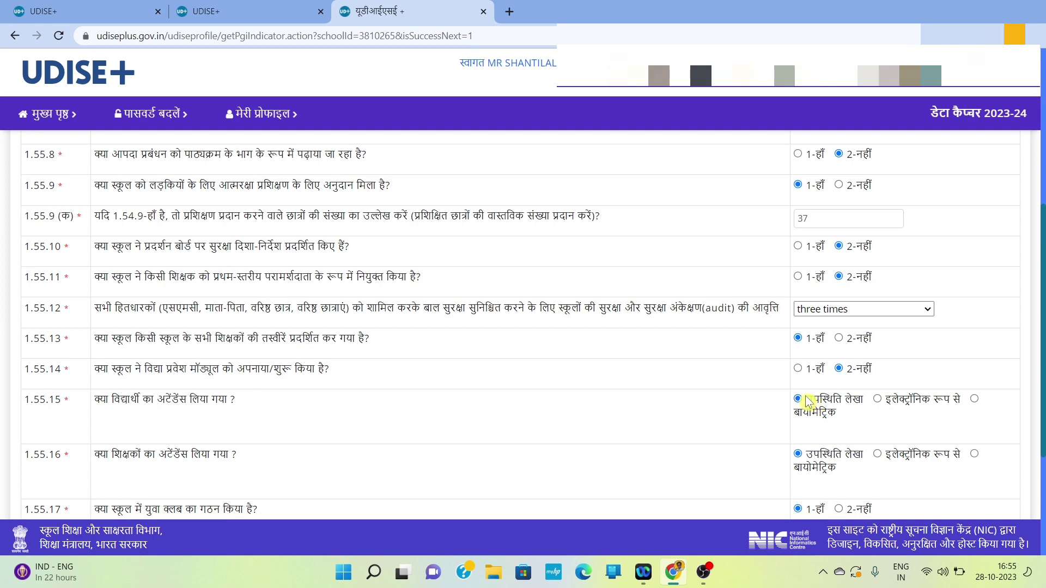
{"action": "scroll", "coordinate": [373, 445], "scroll_direction": "down", "scroll_amount": 2}
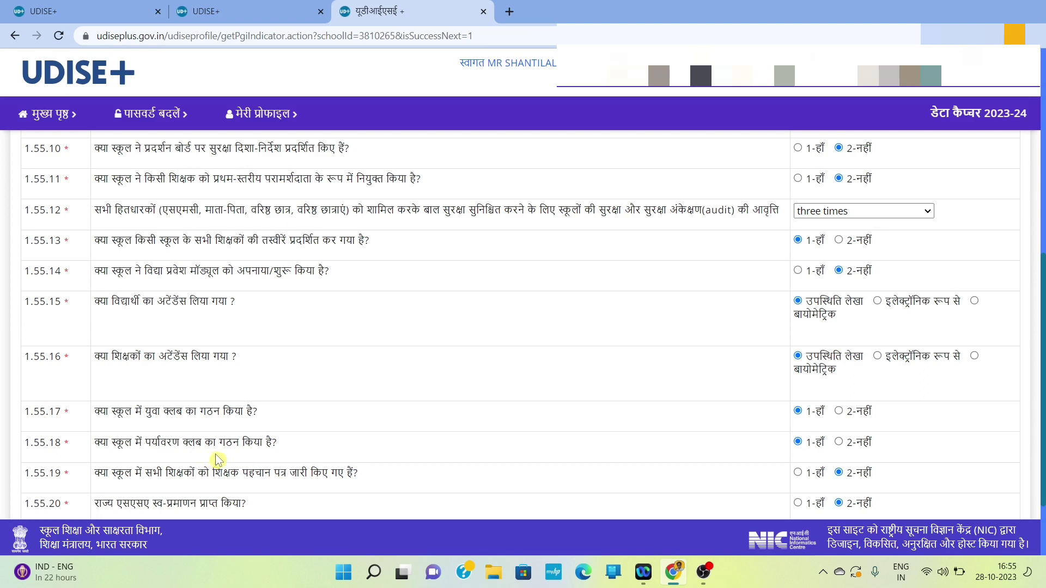
{"action": "scroll", "coordinate": [217, 460], "scroll_direction": "down", "scroll_amount": 3}
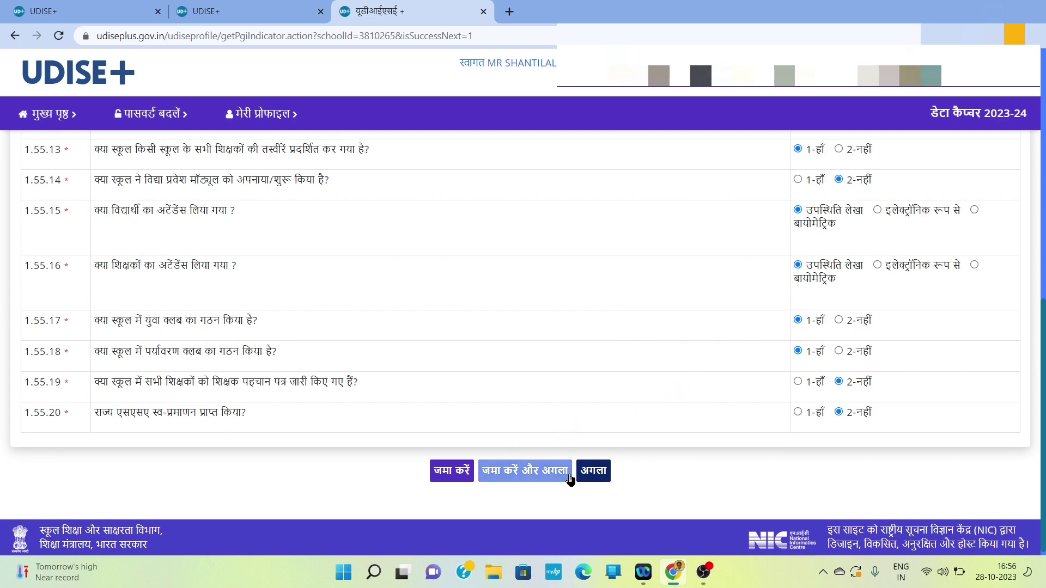
{"action": "left_click", "coordinate": [593, 477]}
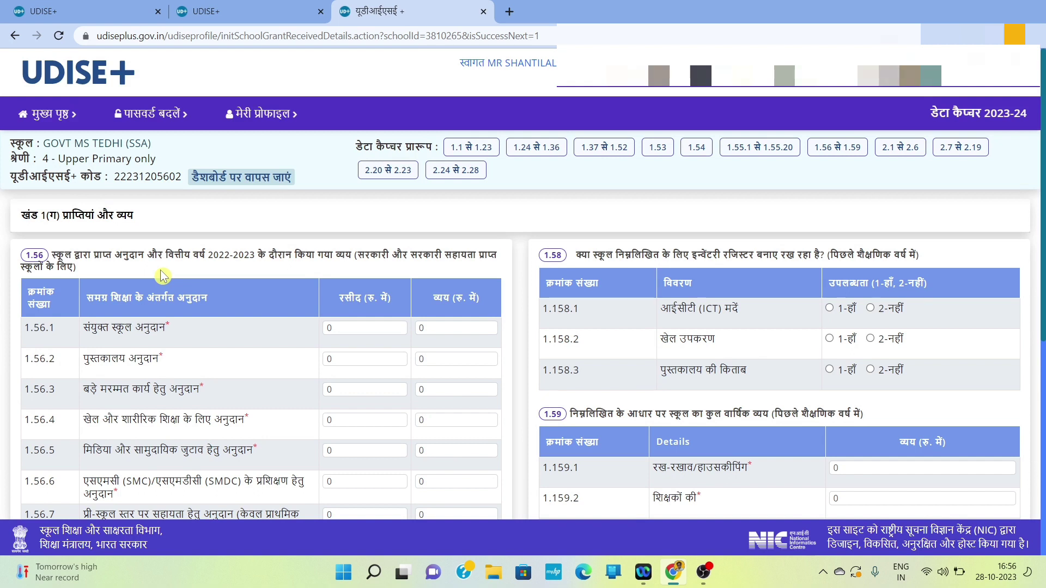
Step: Scroll through the 1.56–1.59 receipts and expenditure tables and back toward the top
{"action": "scroll", "coordinate": [236, 330], "scroll_direction": "down", "scroll_amount": 1}
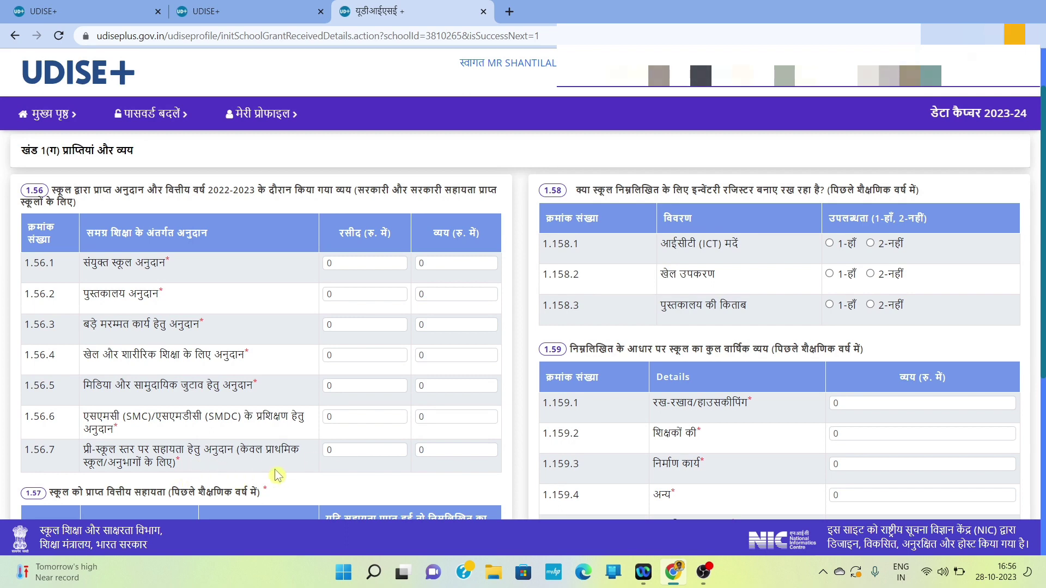
{"action": "scroll", "coordinate": [278, 475], "scroll_direction": "down", "scroll_amount": 1}
{"action": "scroll", "coordinate": [278, 476], "scroll_direction": "down", "scroll_amount": 1}
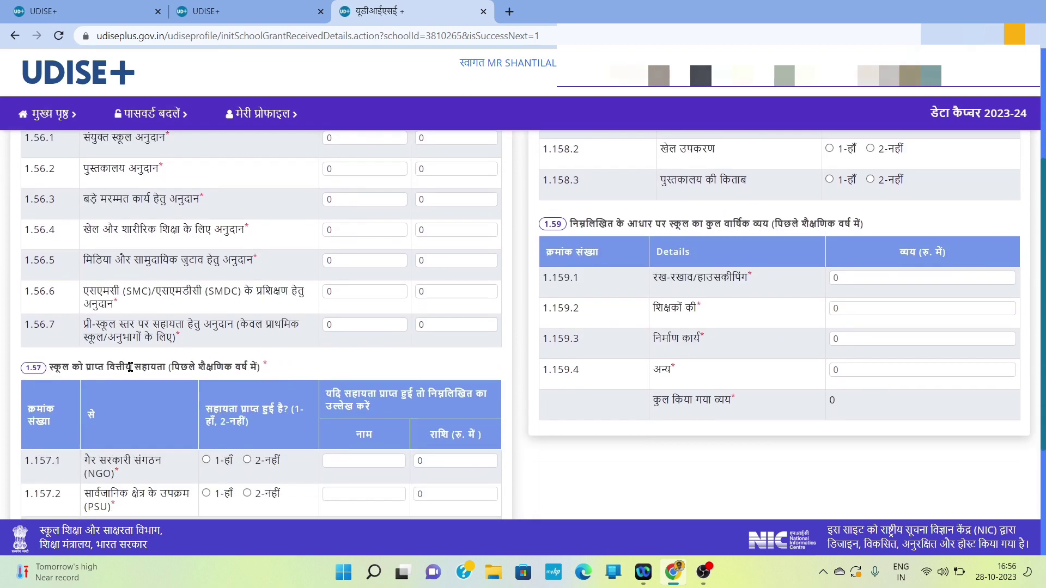
{"action": "scroll", "coordinate": [245, 382], "scroll_direction": "down", "scroll_amount": 2}
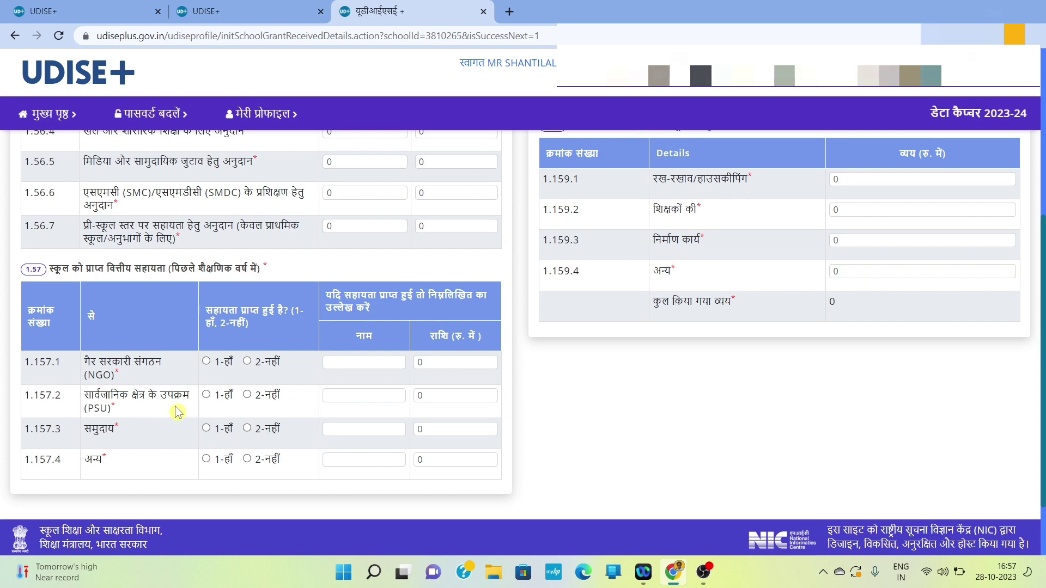
{"action": "scroll", "coordinate": [345, 425], "scroll_direction": "up", "scroll_amount": 5}
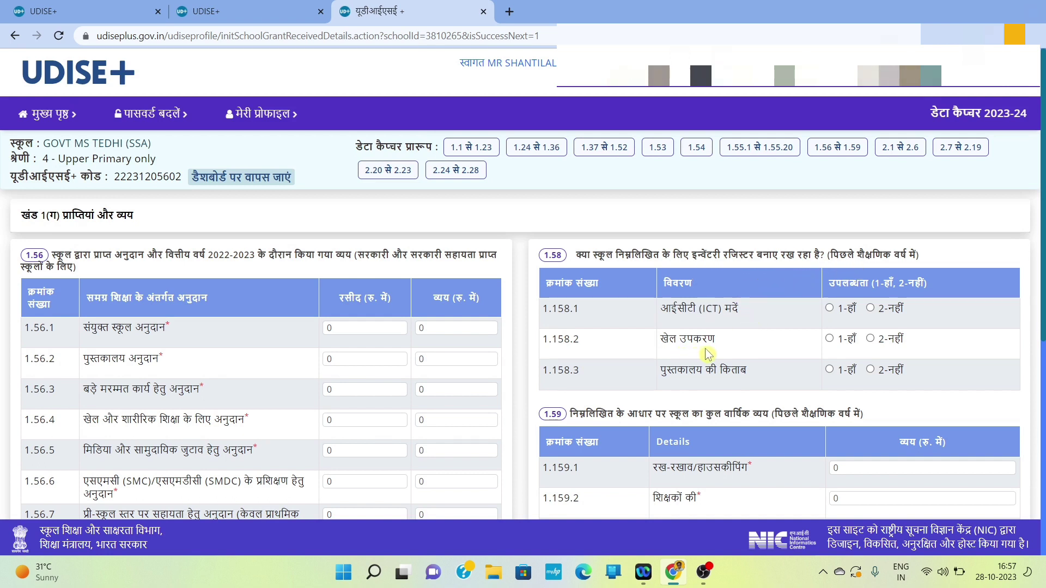
Step: Answer 2-नहीं for the ICT items inventory register in 1.58, then save the form and continue
{"action": "left_click", "coordinate": [870, 308]}
{"action": "scroll", "coordinate": [760, 380], "scroll_direction": "down", "scroll_amount": 2}
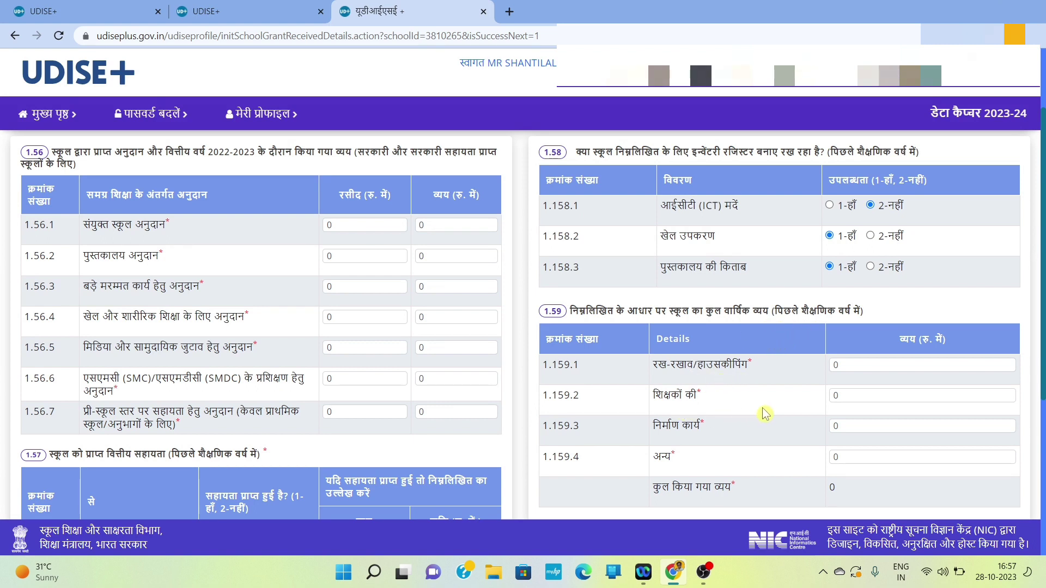
{"action": "scroll", "coordinate": [707, 457], "scroll_direction": "down", "scroll_amount": 1}
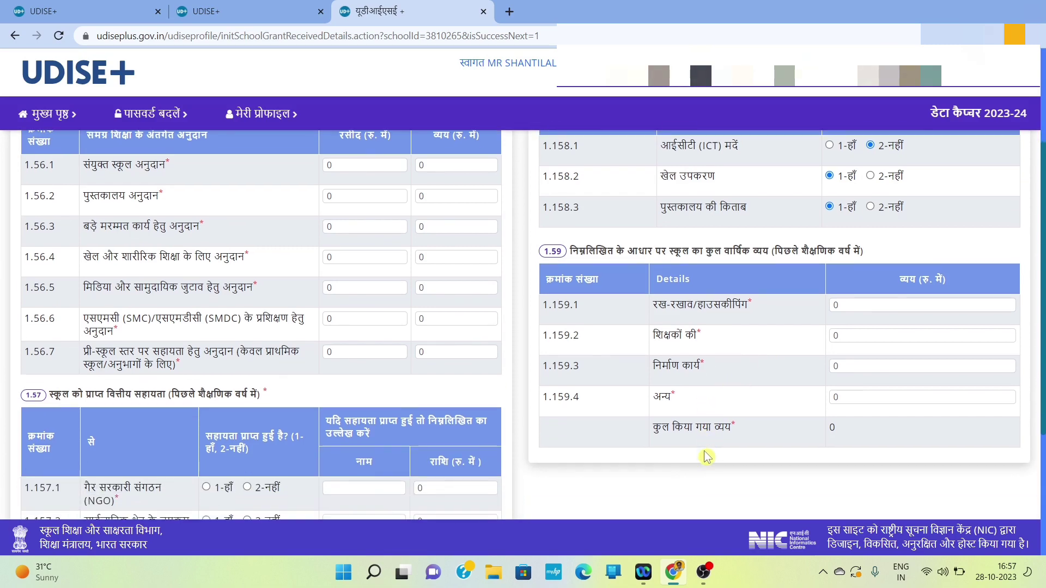
{"action": "scroll", "coordinate": [707, 430], "scroll_direction": "down", "scroll_amount": 4}
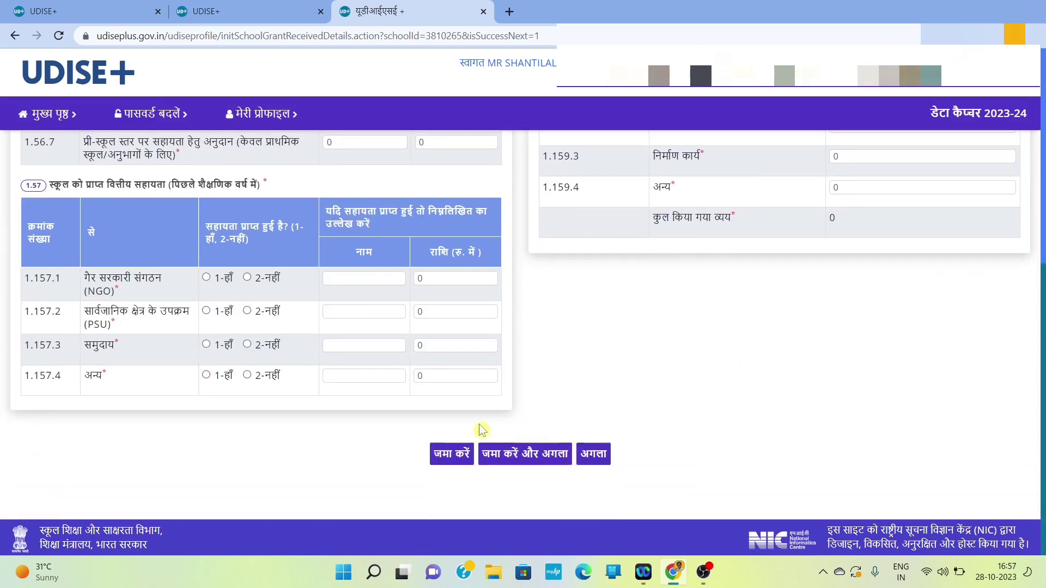
{"action": "left_click", "coordinate": [523, 458]}
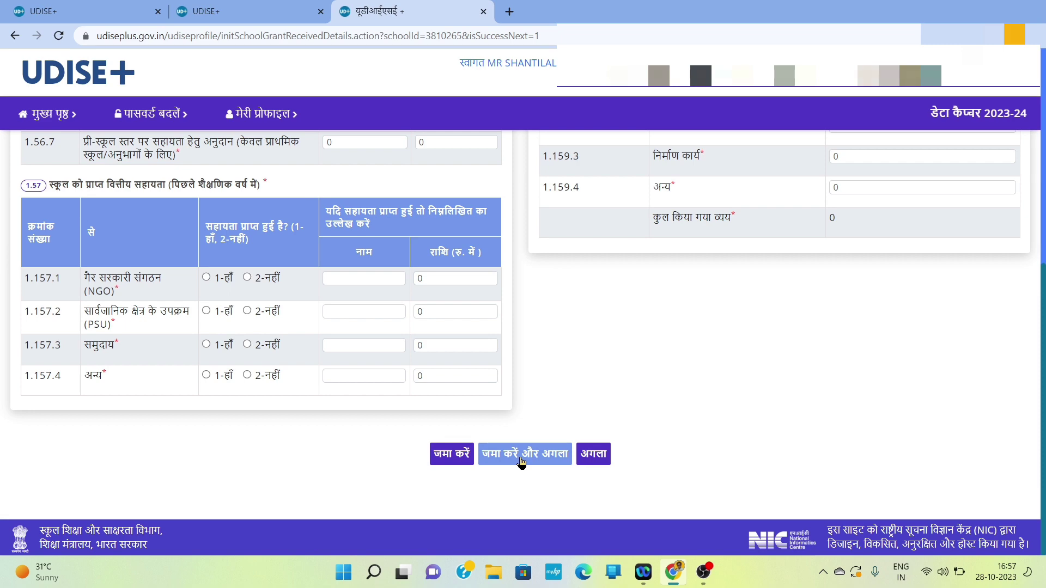
{"action": "left_click", "coordinate": [593, 455]}
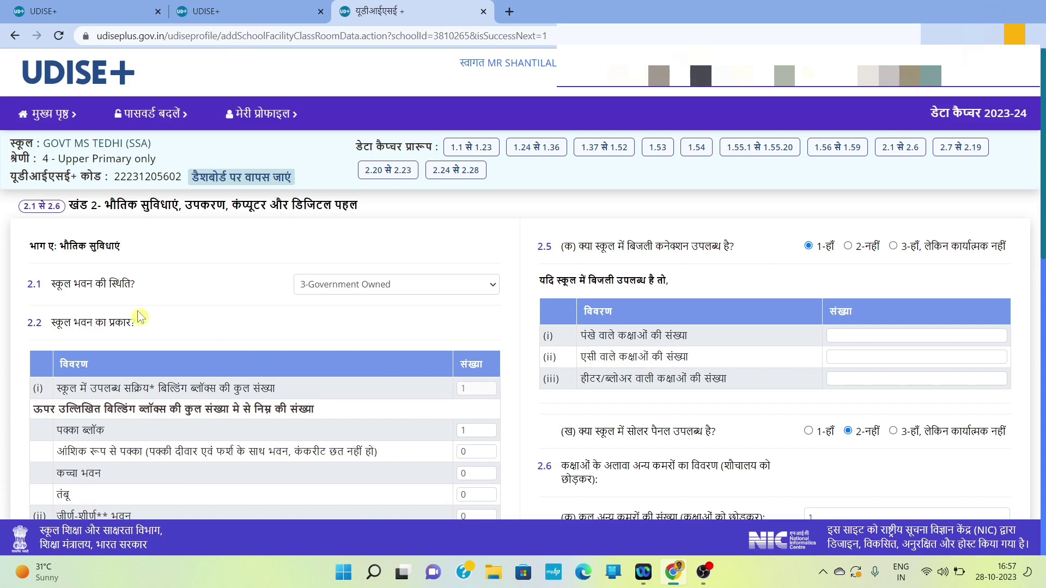
{"action": "left_click", "coordinate": [480, 289]}
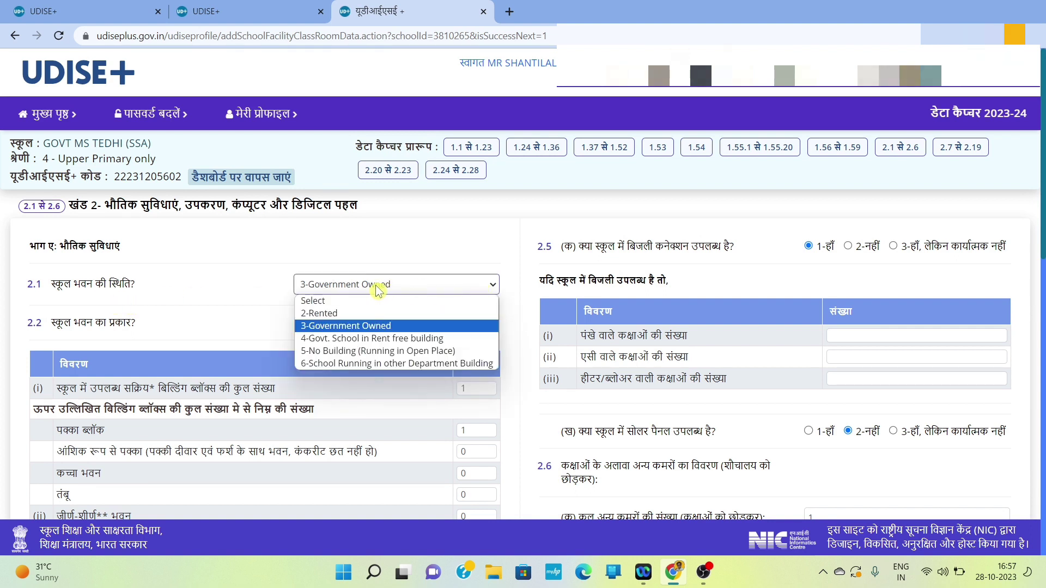
{"action": "left_click", "coordinate": [349, 331]}
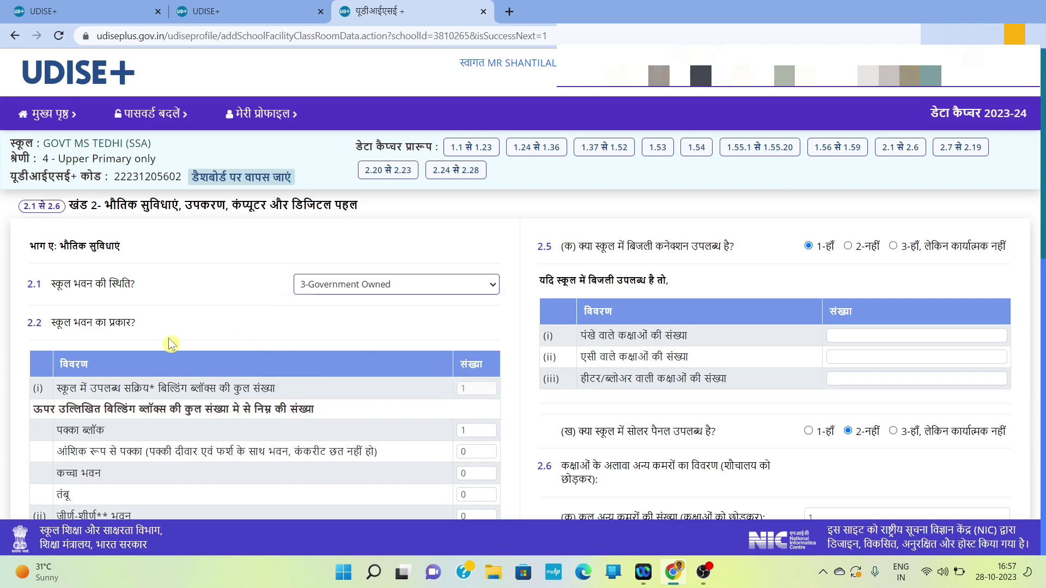
{"action": "scroll", "coordinate": [163, 346], "scroll_direction": "down", "scroll_amount": 1}
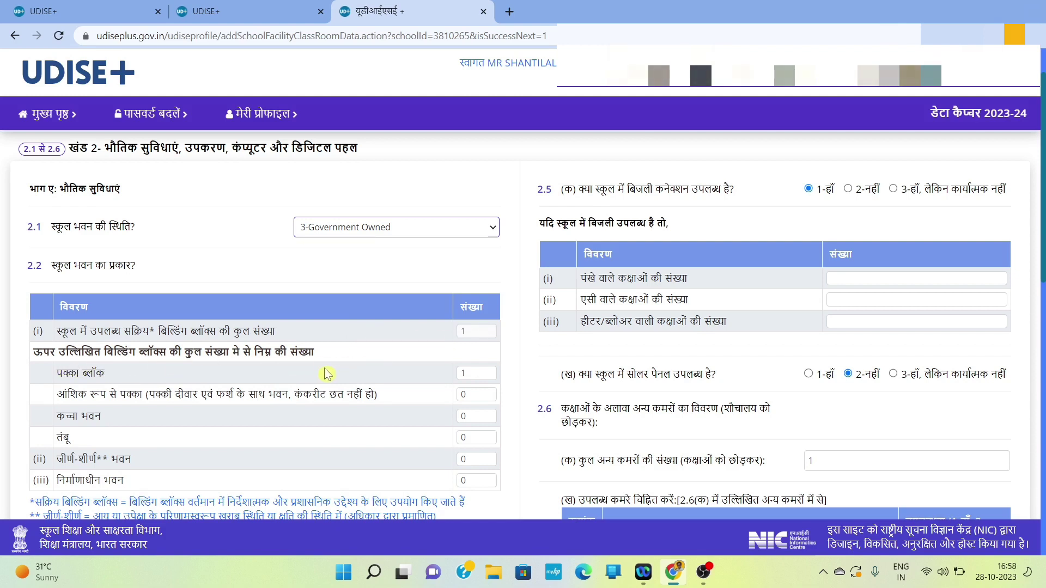
{"action": "scroll", "coordinate": [325, 374], "scroll_direction": "down", "scroll_amount": 1}
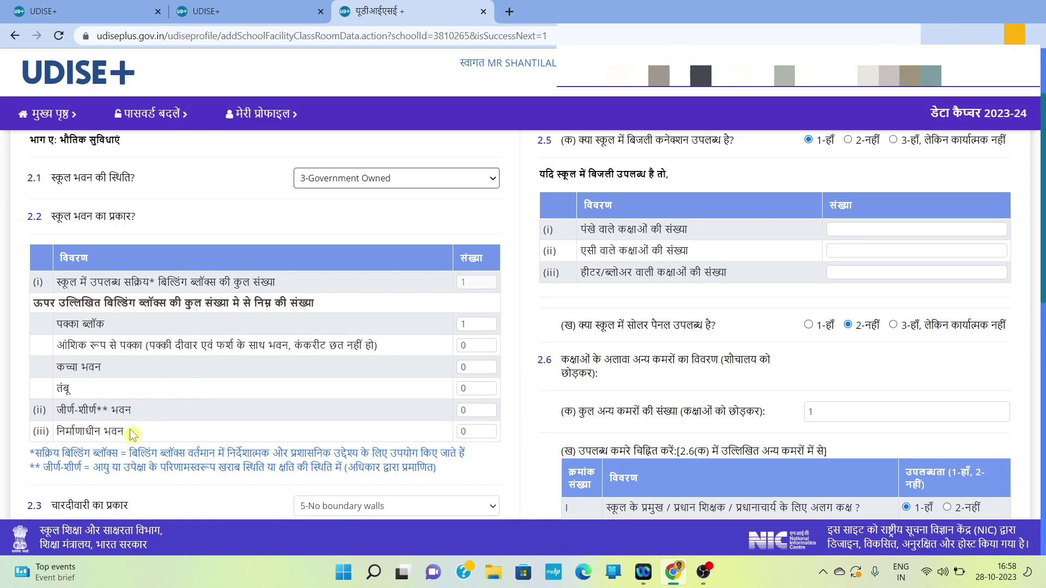
{"action": "scroll", "coordinate": [425, 394], "scroll_direction": "down", "scroll_amount": 3}
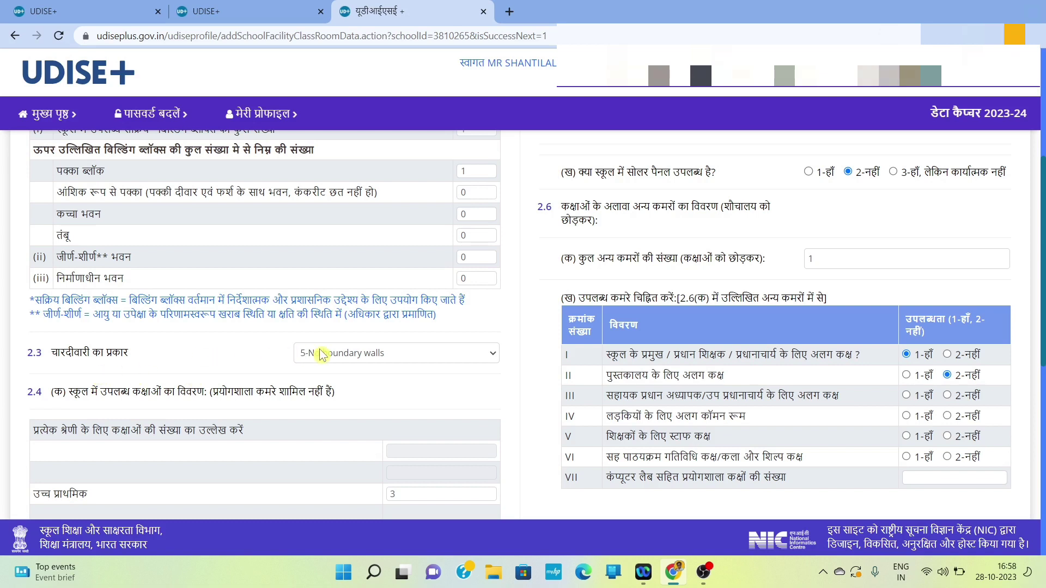
{"action": "left_click", "coordinate": [473, 358]}
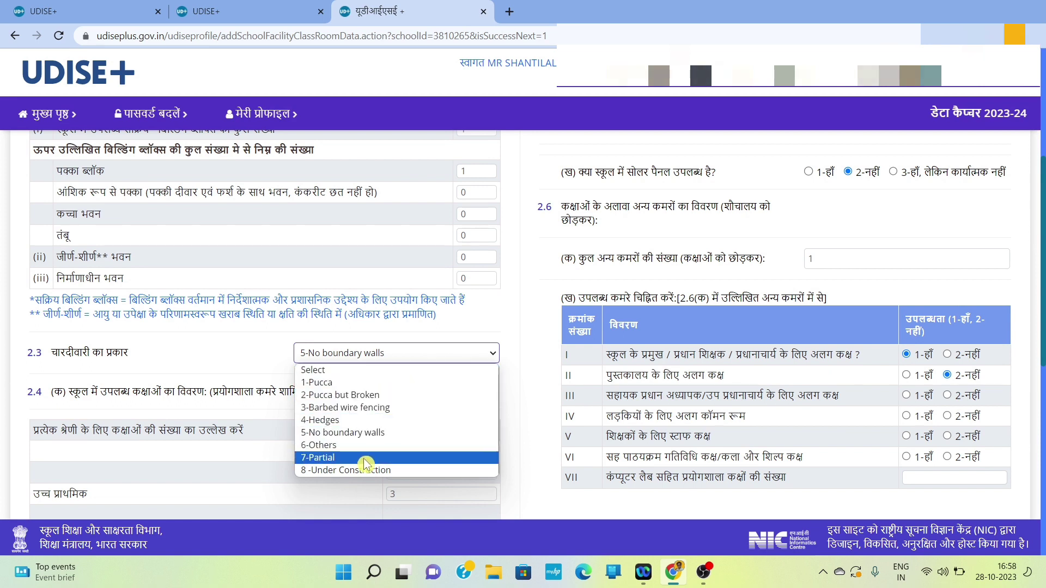
{"action": "left_click", "coordinate": [255, 364]}
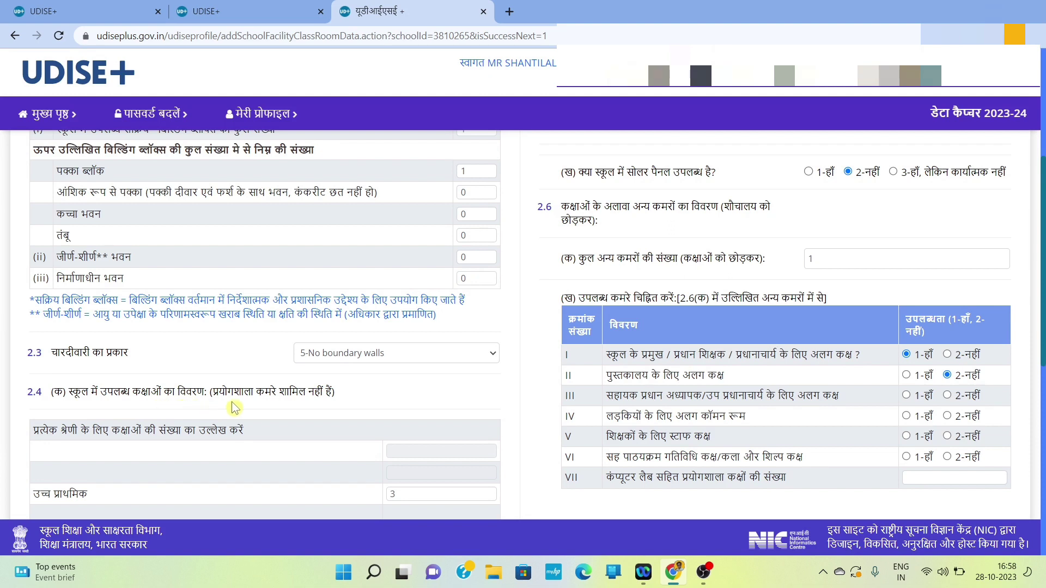
{"action": "scroll", "coordinate": [315, 404], "scroll_direction": "down", "scroll_amount": 1}
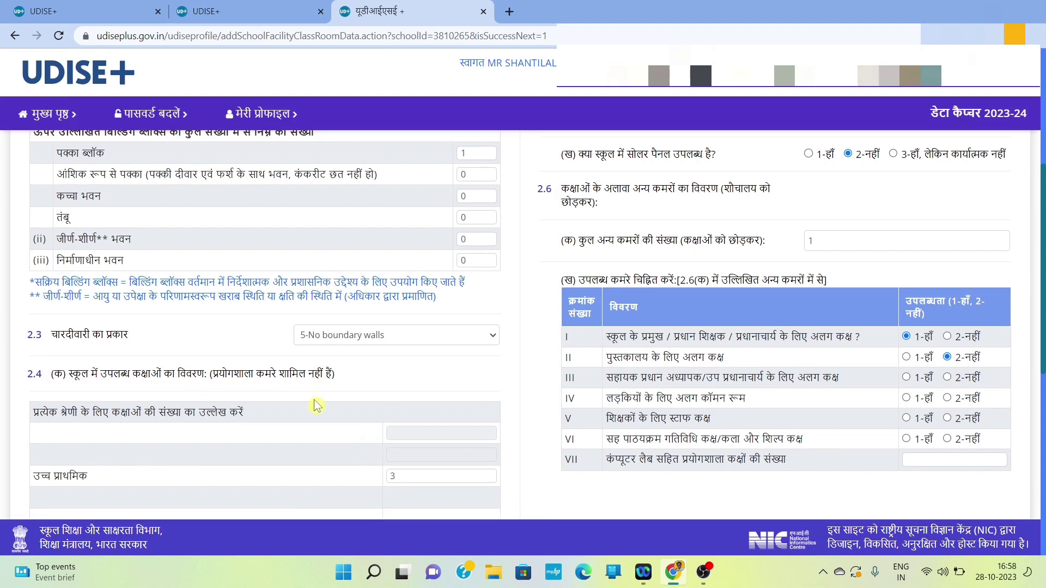
Step: In table 2.4(ख), change pucca good-condition classrooms from 0 to 3 and keep minor repair at 0
{"action": "scroll", "coordinate": [315, 404], "scroll_direction": "down", "scroll_amount": 2}
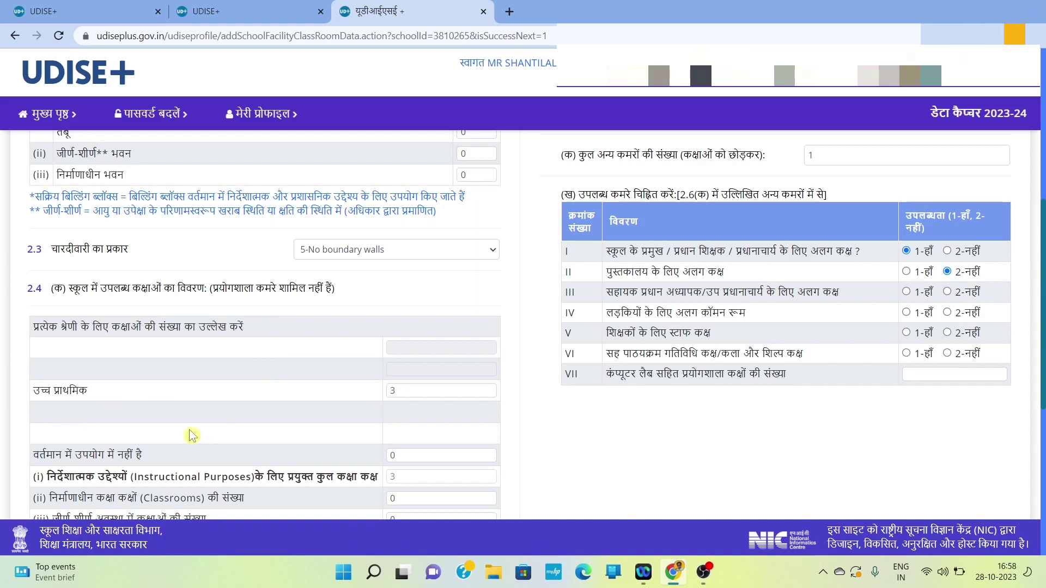
{"action": "scroll", "coordinate": [147, 452], "scroll_direction": "down", "scroll_amount": 1}
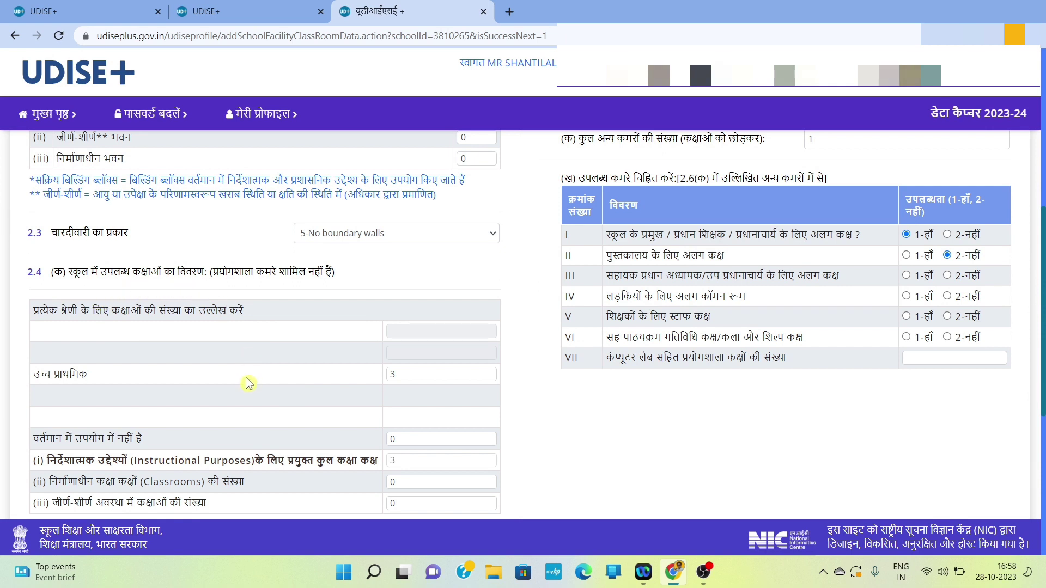
{"action": "scroll", "coordinate": [246, 383], "scroll_direction": "down", "scroll_amount": 3}
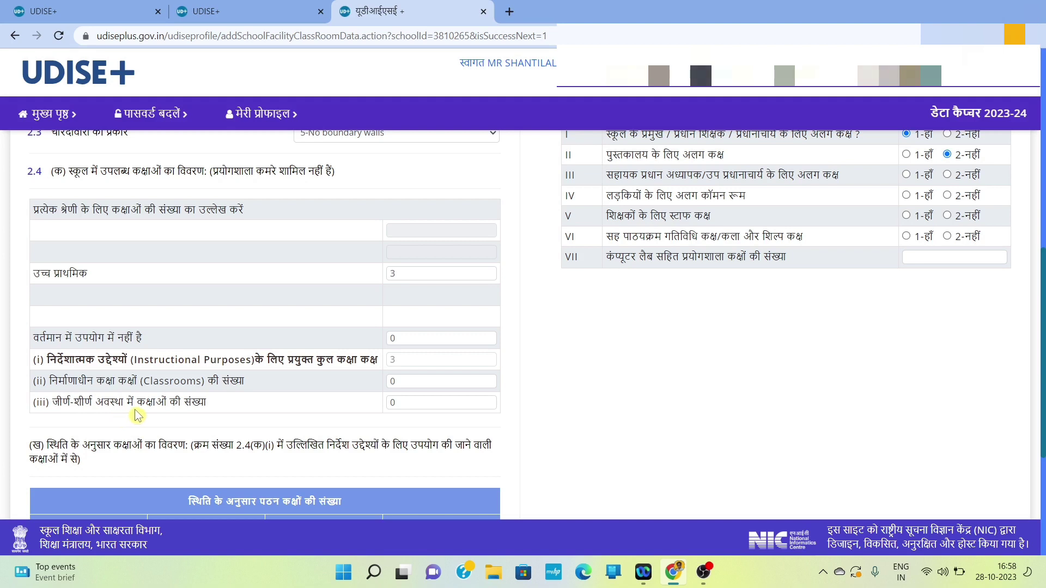
{"action": "scroll", "coordinate": [131, 436], "scroll_direction": "down", "scroll_amount": 1}
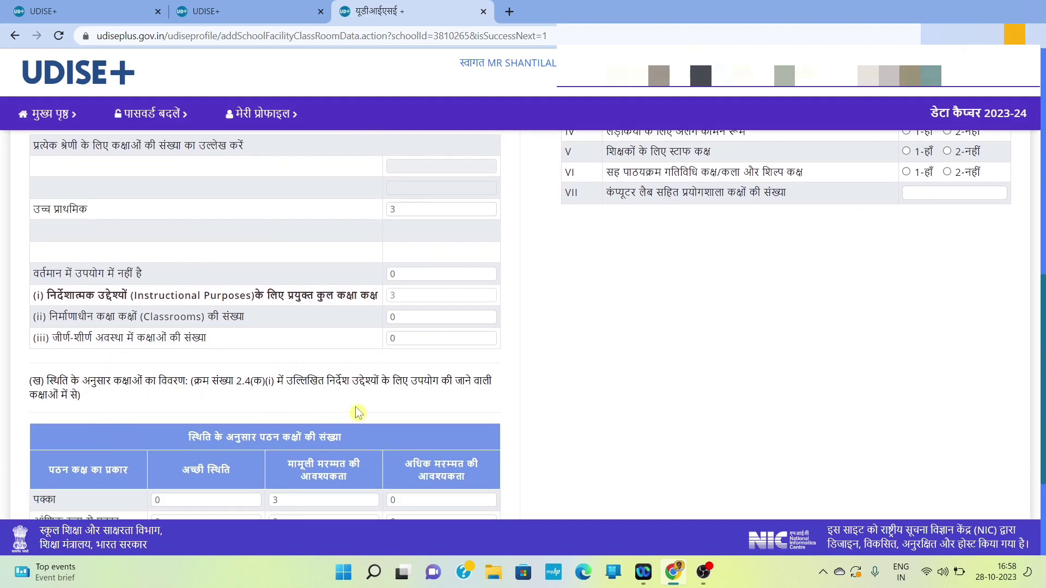
{"action": "scroll", "coordinate": [357, 412], "scroll_direction": "down", "scroll_amount": 2}
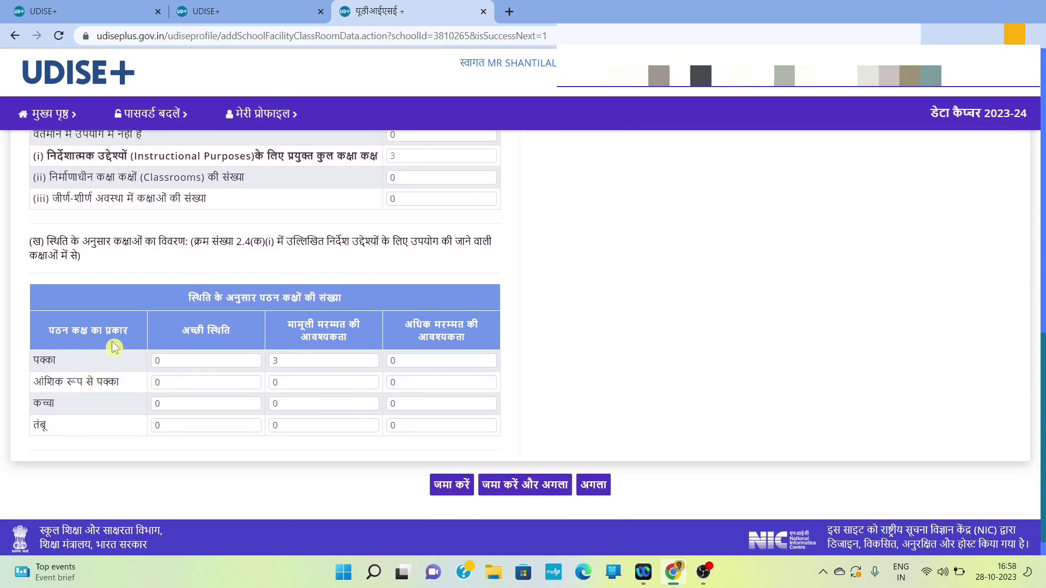
{"action": "left_click", "coordinate": [193, 364]}
{"action": "key", "text": "BackSpace"}
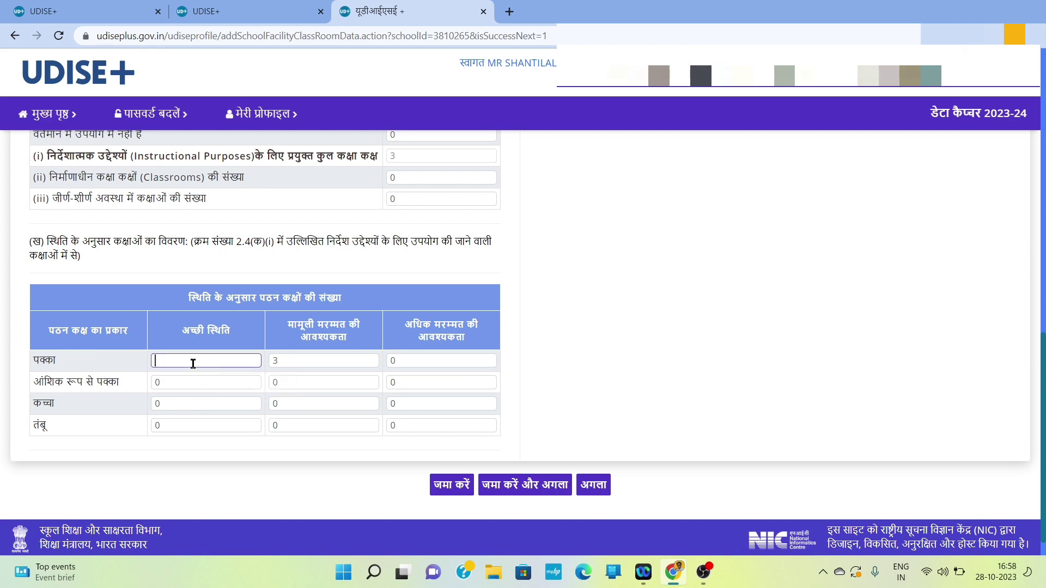
{"action": "type", "text": "3"}
{"action": "left_click", "coordinate": [291, 357]}
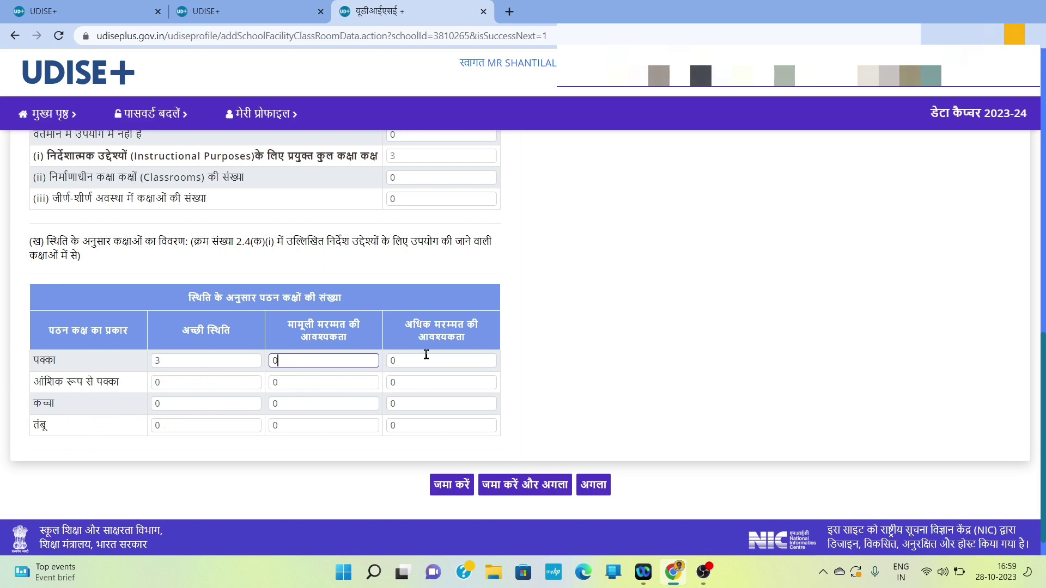
{"action": "scroll", "coordinate": [425, 354], "scroll_direction": "up", "scroll_amount": 10}
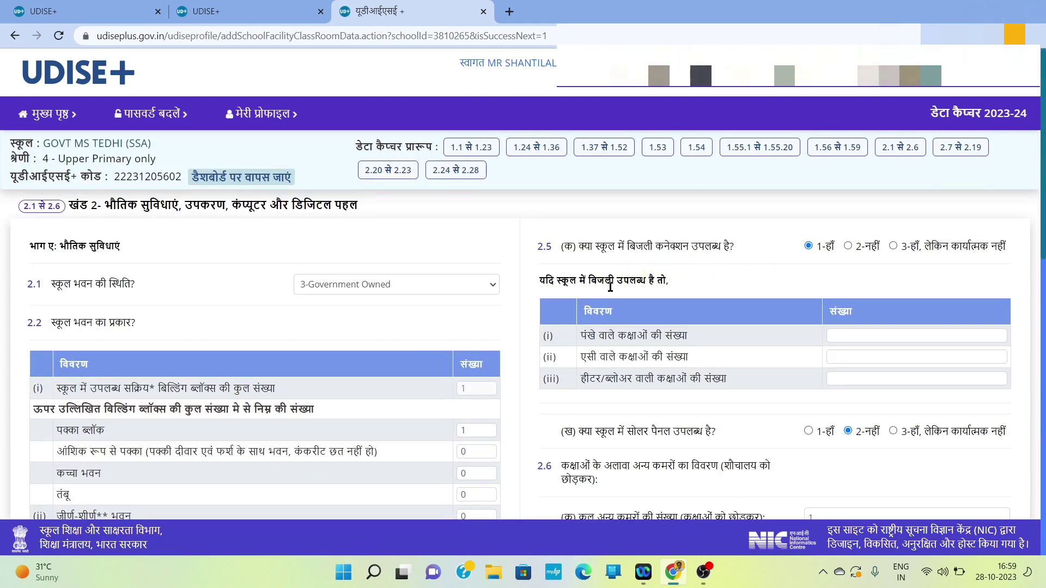
Step: Enter 4 classrooms with fans, 0 with AC and 0 with heaters/blowers under 2.5
{"action": "scroll", "coordinate": [653, 300], "scroll_direction": "down", "scroll_amount": 1}
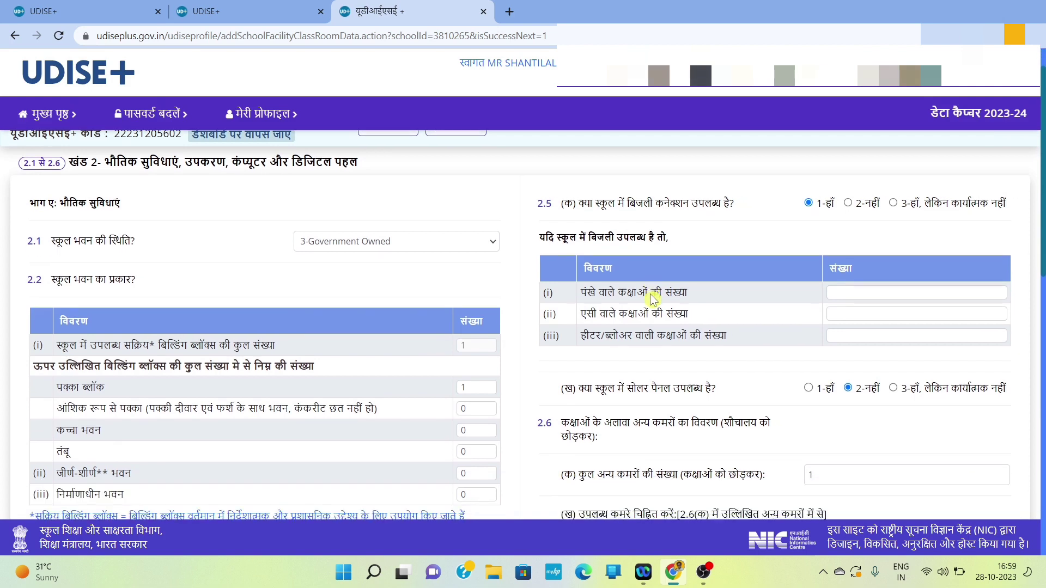
{"action": "left_click", "coordinate": [857, 293]}
{"action": "type", "text": "4"}
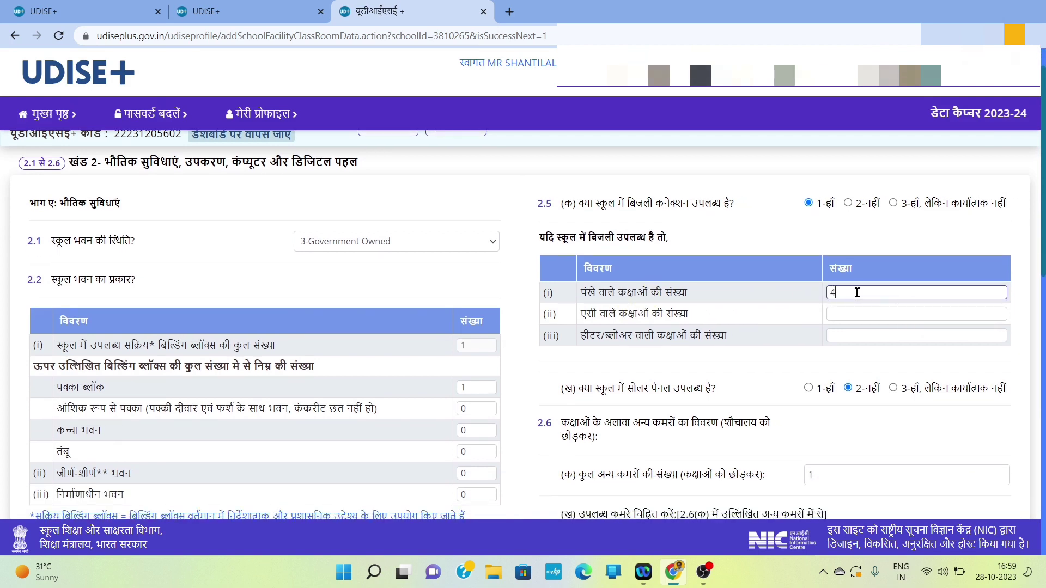
{"action": "left_click", "coordinate": [832, 314]}
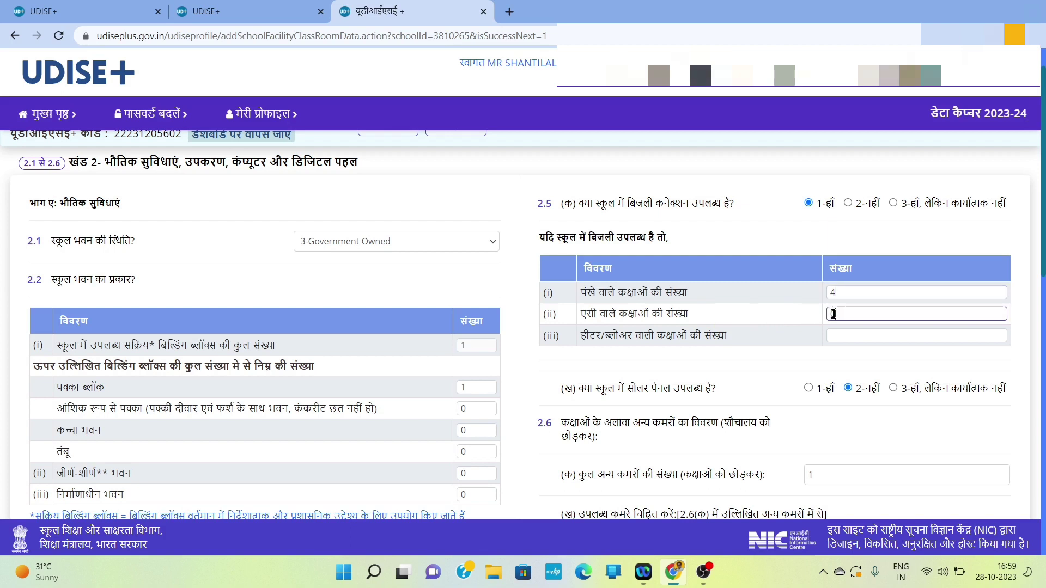
{"action": "type", "text": "0"}
{"action": "left_click", "coordinate": [873, 333]}
{"action": "type", "text": "0"}
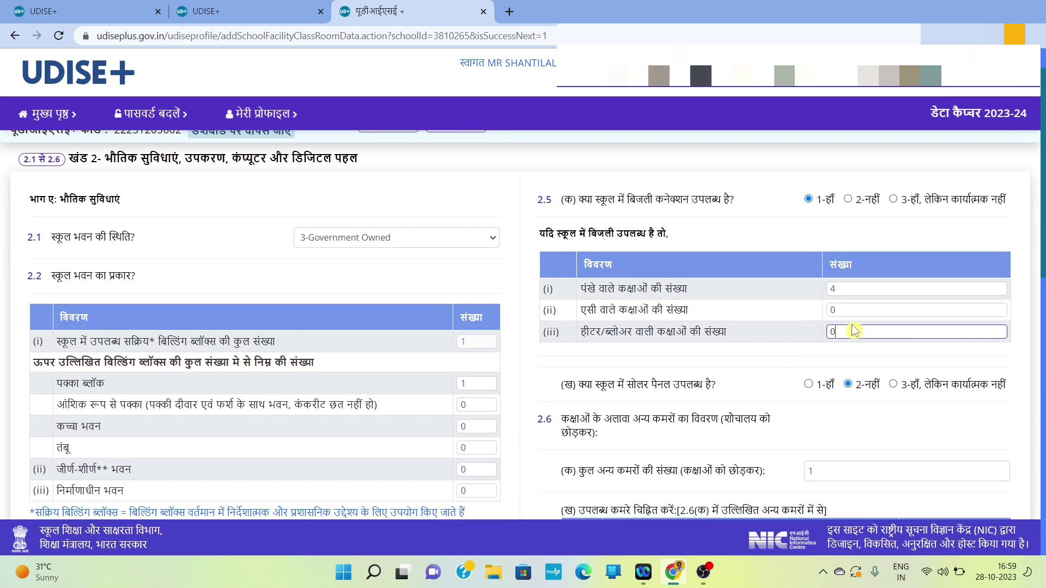
{"action": "scroll", "coordinate": [854, 330], "scroll_direction": "down", "scroll_amount": 2}
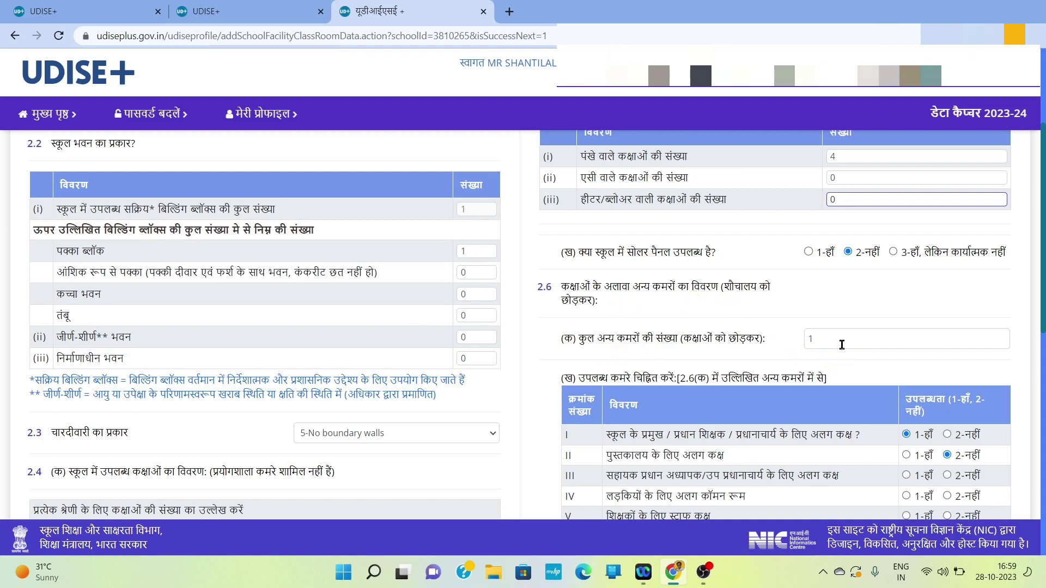
Step: Mark the girls' common room, staff room and co-curricular room as 2-नहीं, then continue
{"action": "scroll", "coordinate": [789, 353], "scroll_direction": "down", "scroll_amount": 2}
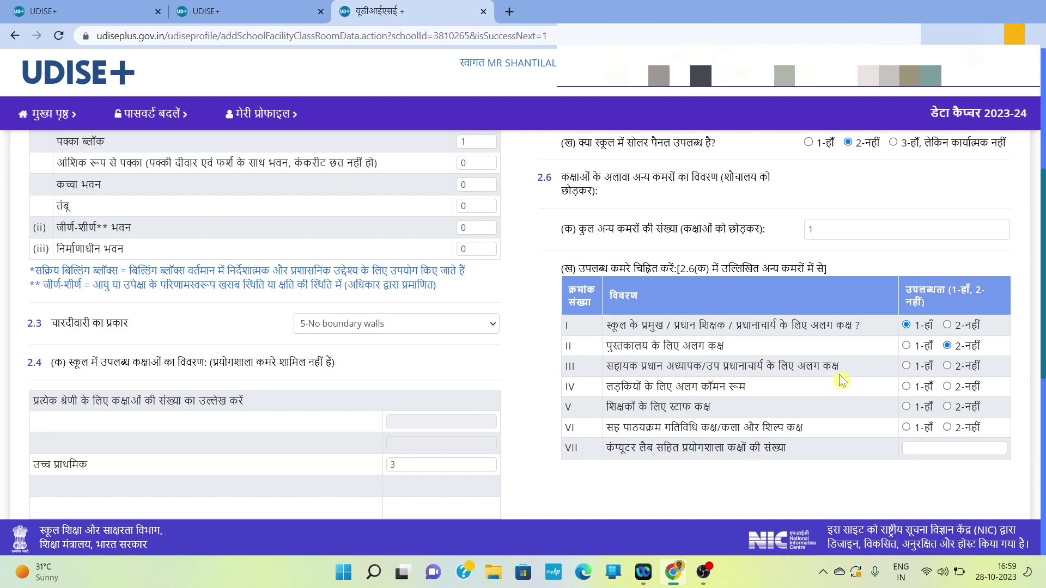
{"action": "left_click", "coordinate": [947, 388]}
{"action": "left_click", "coordinate": [947, 408]}
{"action": "left_click", "coordinate": [948, 428]}
{"action": "scroll", "coordinate": [730, 467], "scroll_direction": "down", "scroll_amount": 10}
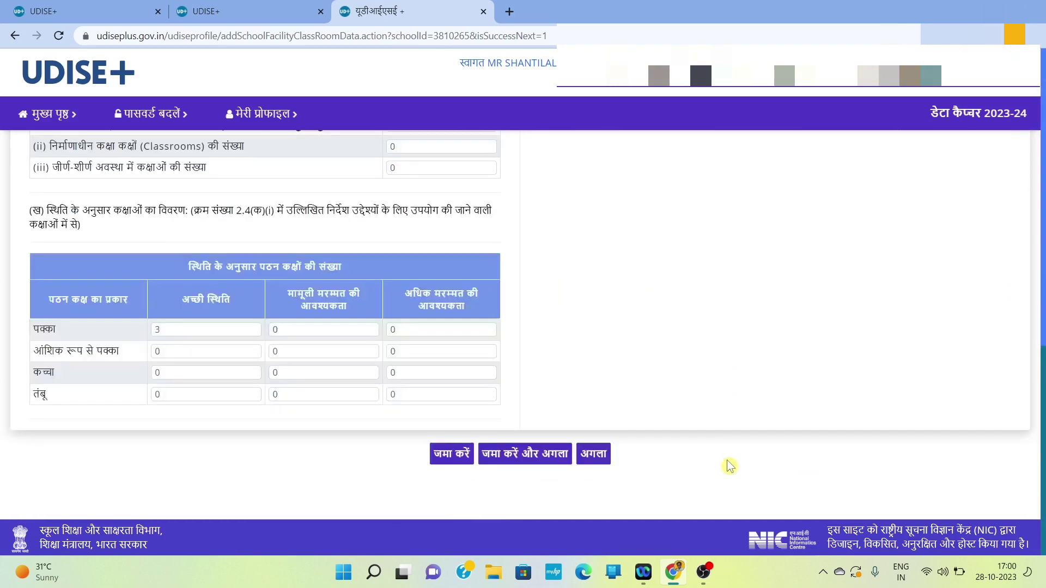
{"action": "left_click", "coordinate": [593, 459]}
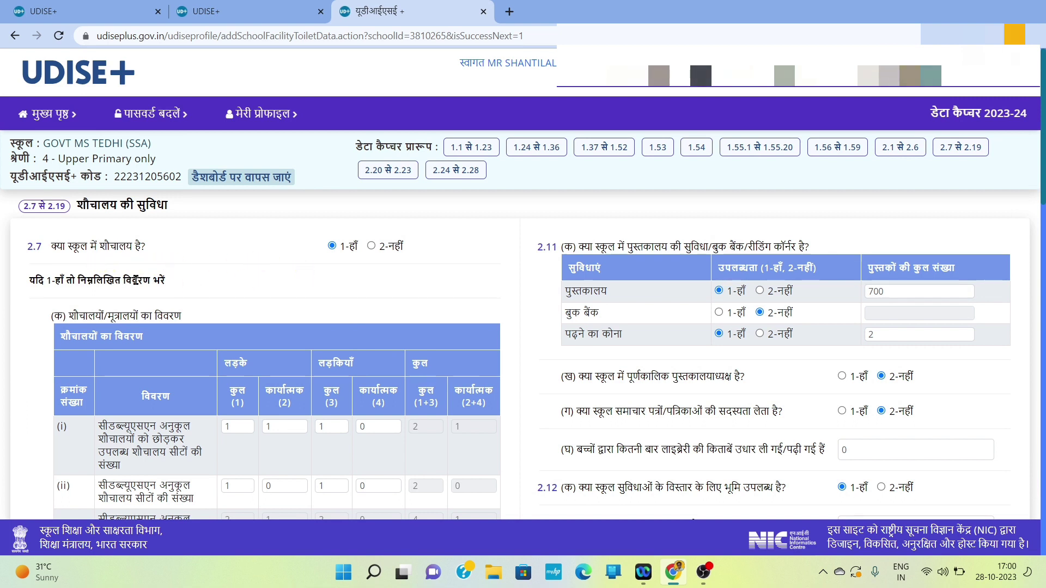
Step: Set girls' functional toilets in row (i) of 2.7(क) to 1
{"action": "scroll", "coordinate": [131, 297], "scroll_direction": "down", "scroll_amount": 2}
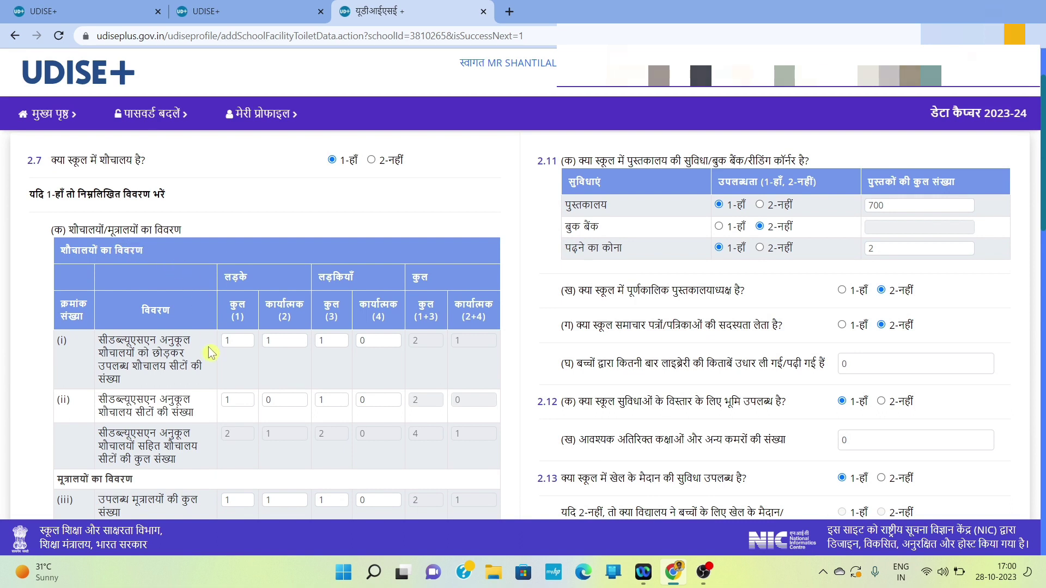
{"action": "scroll", "coordinate": [210, 353], "scroll_direction": "down", "scroll_amount": 1}
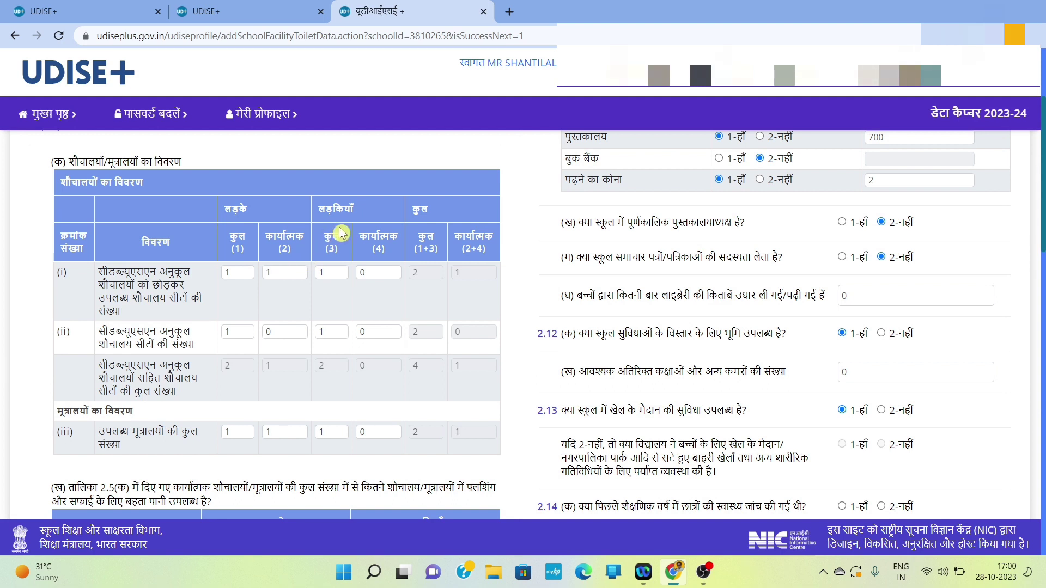
{"action": "left_click", "coordinate": [371, 273]}
{"action": "scroll", "coordinate": [400, 308], "scroll_direction": "down", "scroll_amount": 1}
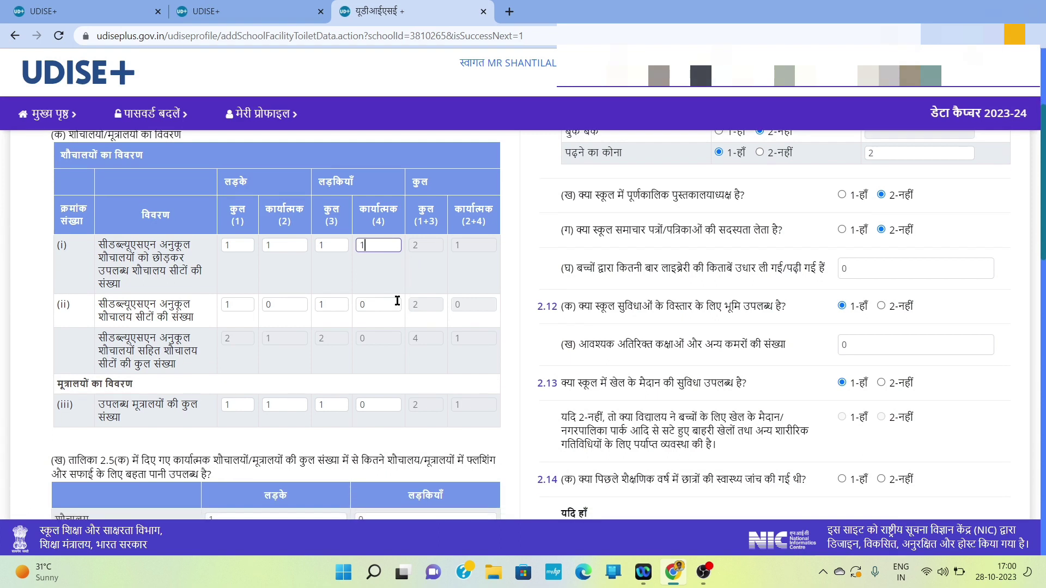
{"action": "left_click", "coordinate": [469, 249]}
Step: Change the boys' and girls' CWSN-friendly seat totals in row (ii) to 0
{"action": "left_click", "coordinate": [282, 306]}
{"action": "left_click", "coordinate": [236, 305]}
{"action": "key", "text": "BackSpace"}
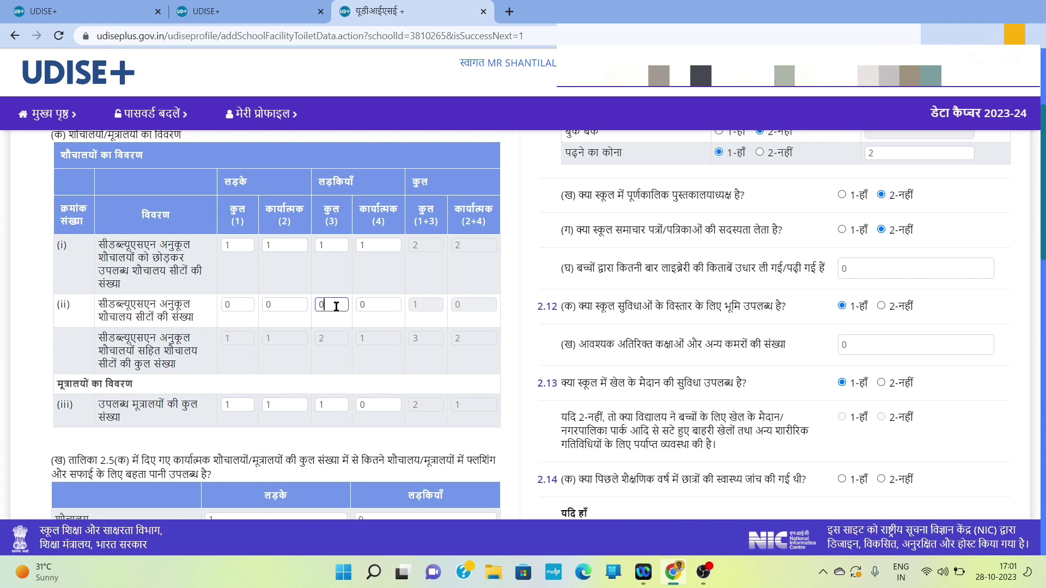
{"action": "left_click", "coordinate": [460, 302]}
Step: Set girls' running-water toilets to 1 and mark toilets as outside the building within premises
{"action": "scroll", "coordinate": [190, 392], "scroll_direction": "down", "scroll_amount": 1}
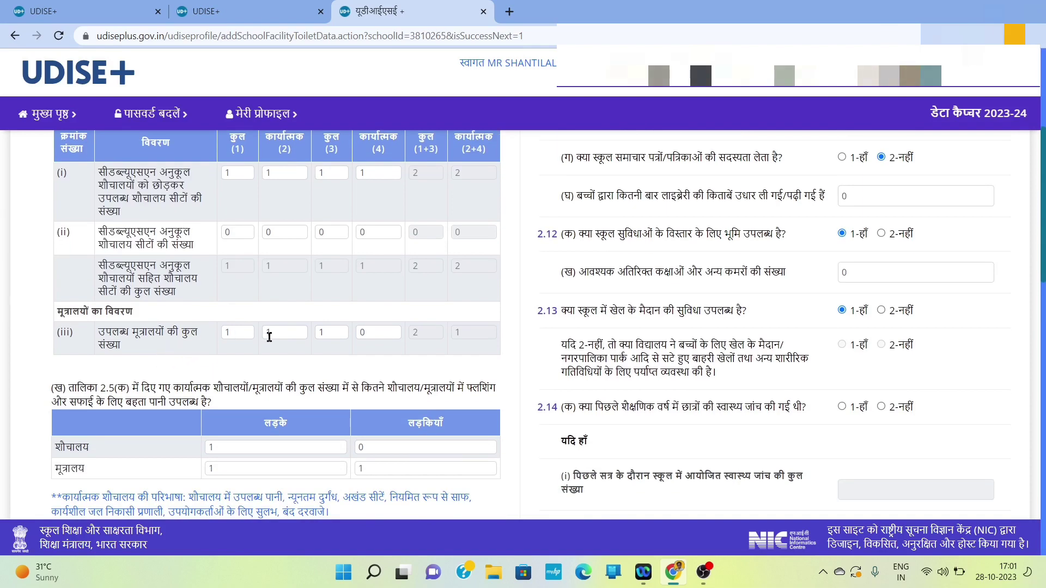
{"action": "scroll", "coordinate": [360, 367], "scroll_direction": "down", "scroll_amount": 2}
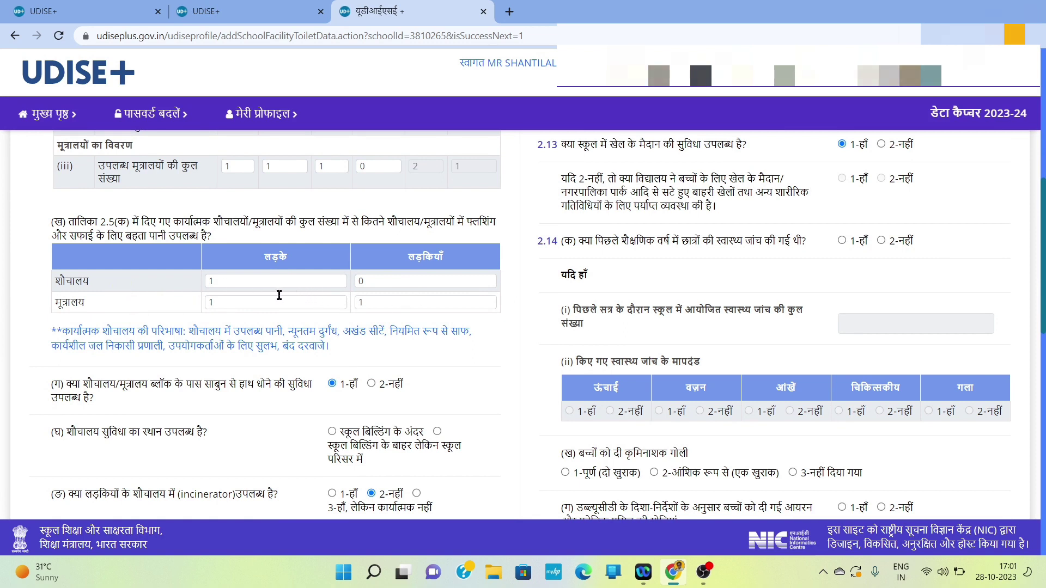
{"action": "left_click", "coordinate": [366, 283]}
{"action": "key", "text": "BackSpace"}
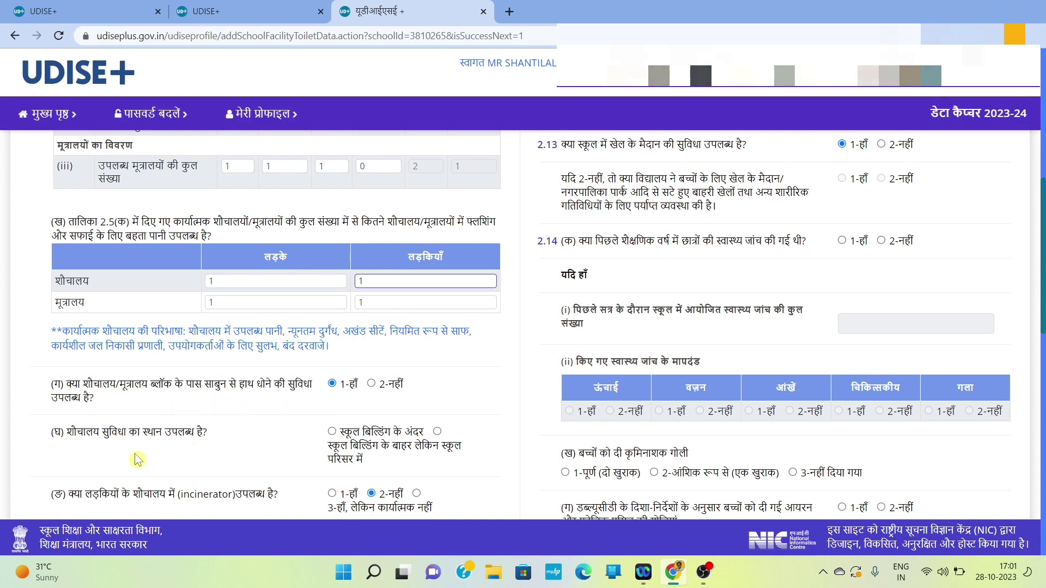
{"action": "scroll", "coordinate": [138, 457], "scroll_direction": "down", "scroll_amount": 1}
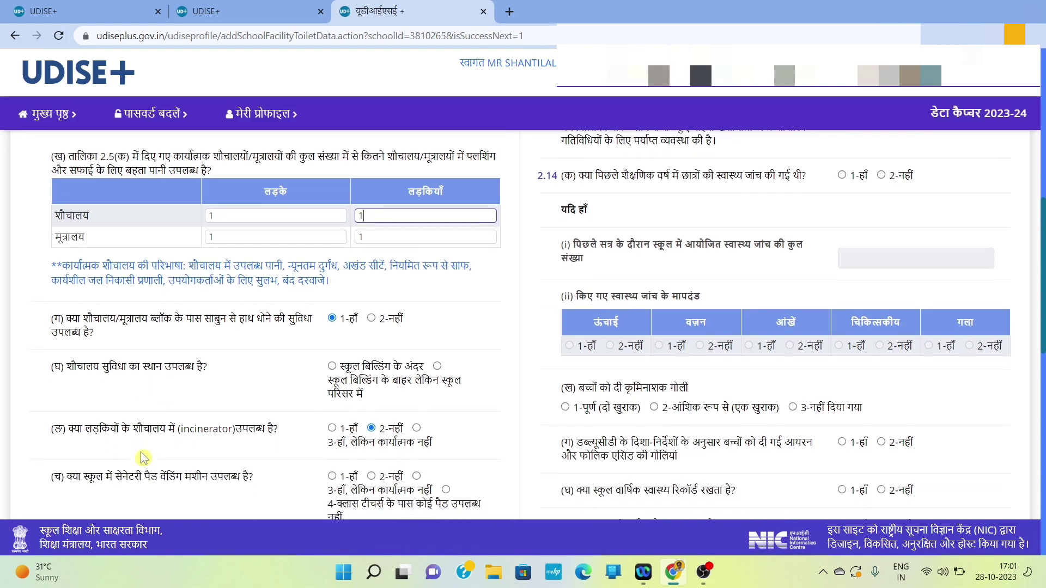
{"action": "left_click", "coordinate": [437, 367]}
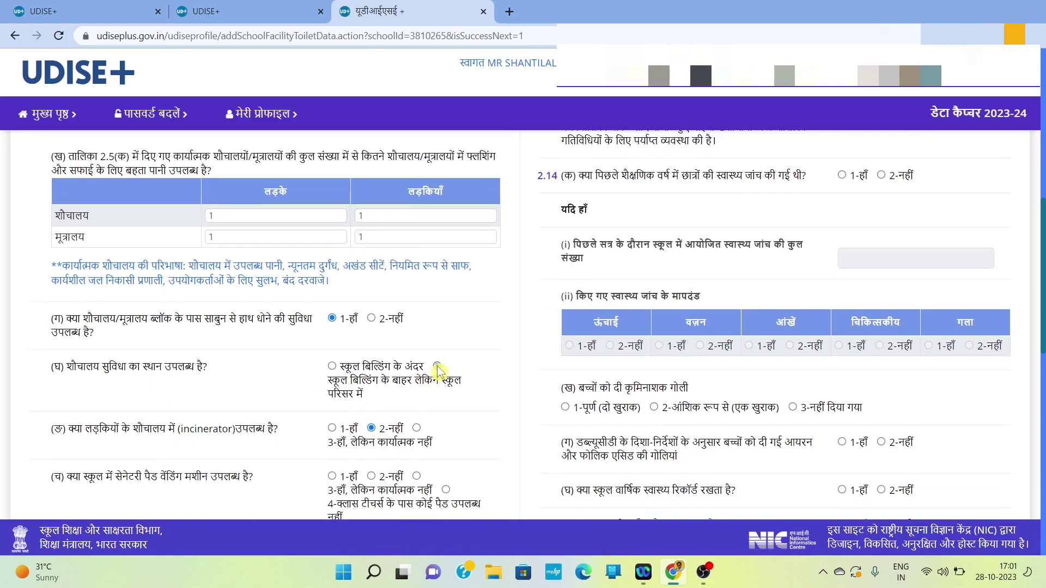
{"action": "scroll", "coordinate": [259, 446], "scroll_direction": "down", "scroll_amount": 1}
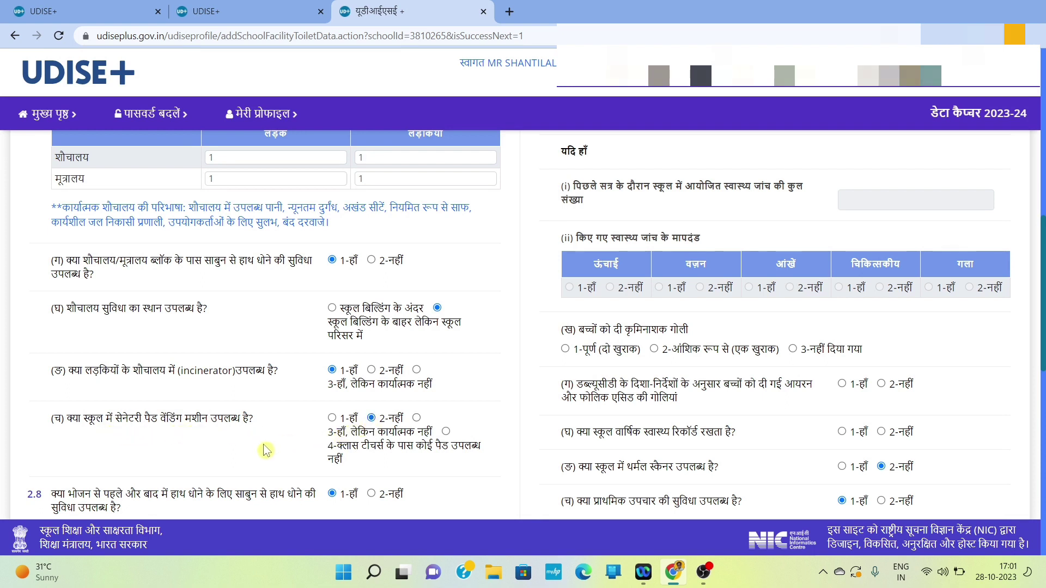
Step: Mark the protected well (संरक्षित कुआं) as 2-नहीं, not available as a drinking-water source
{"action": "scroll", "coordinate": [264, 449], "scroll_direction": "down", "scroll_amount": 2}
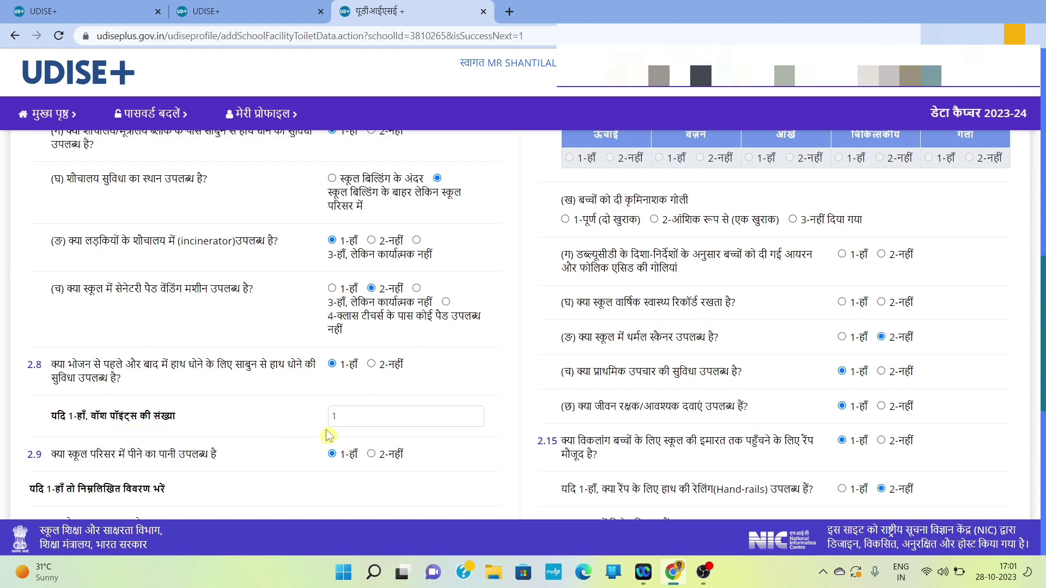
{"action": "scroll", "coordinate": [112, 466], "scroll_direction": "down", "scroll_amount": 1}
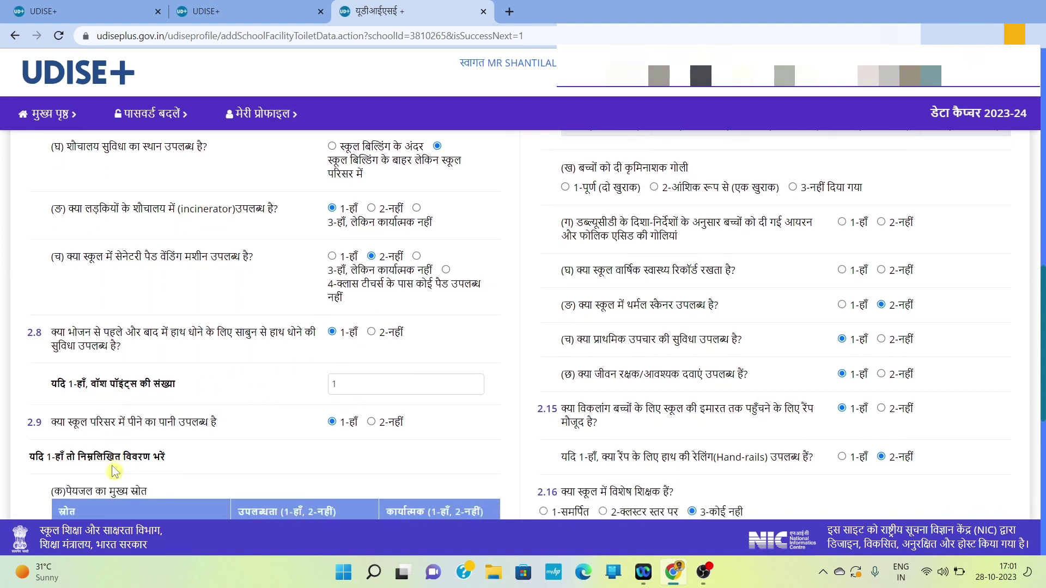
{"action": "scroll", "coordinate": [284, 436], "scroll_direction": "down", "scroll_amount": 2}
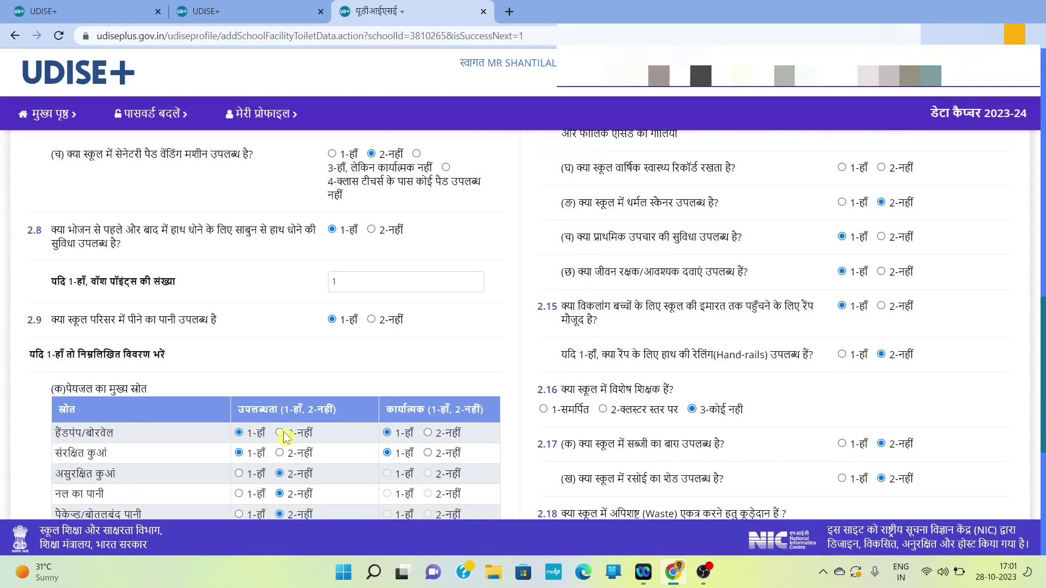
{"action": "scroll", "coordinate": [270, 406], "scroll_direction": "down", "scroll_amount": 1}
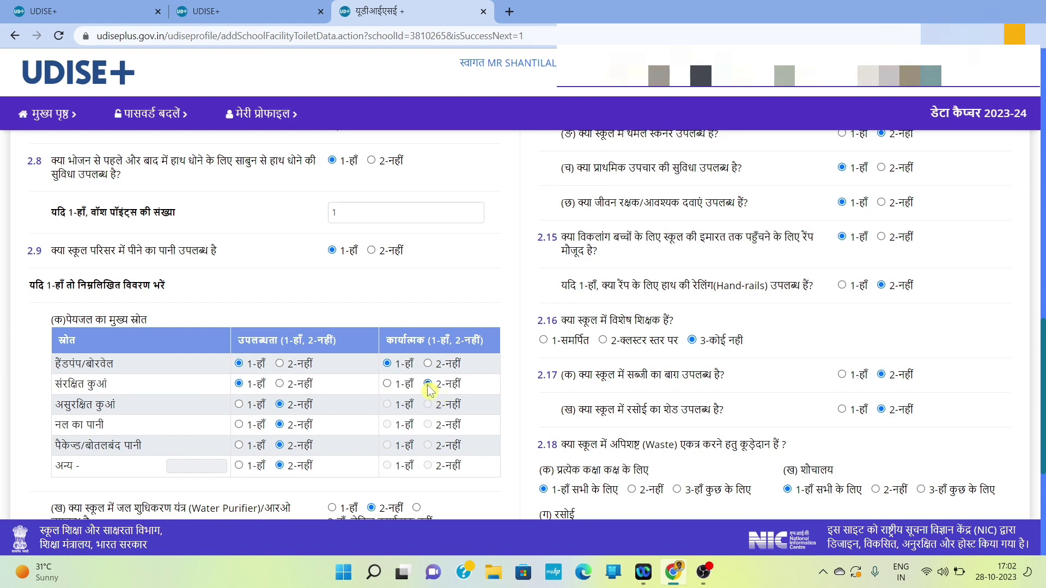
{"action": "left_click", "coordinate": [281, 385]}
Step: Answer 1-हाँ to 2.9(ग), confirming the drinking water is lab-tested for quality
{"action": "scroll", "coordinate": [329, 489], "scroll_direction": "down", "scroll_amount": 1}
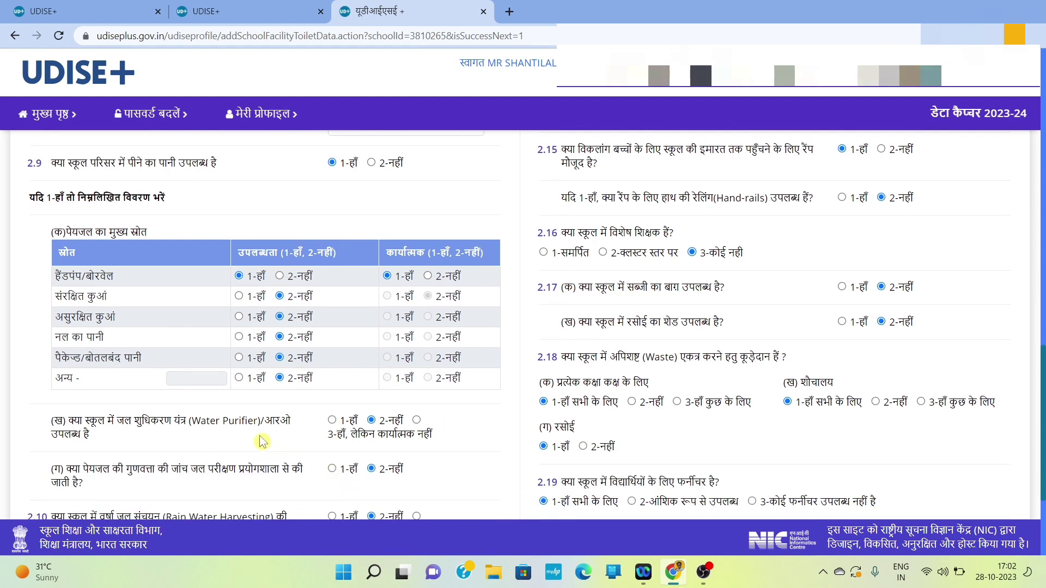
{"action": "scroll", "coordinate": [312, 439], "scroll_direction": "down", "scroll_amount": 1}
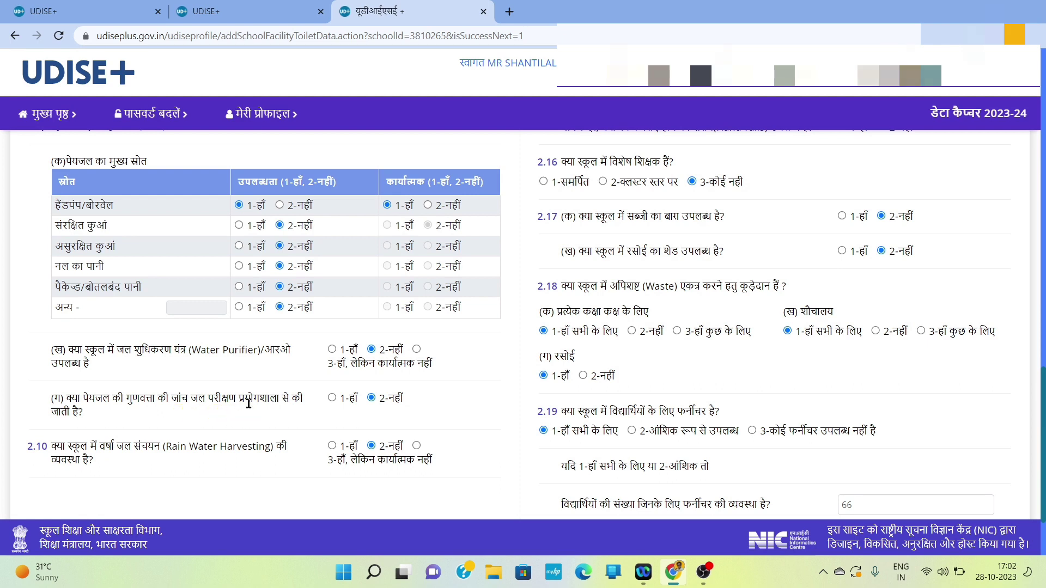
{"action": "left_click", "coordinate": [332, 398]}
{"action": "scroll", "coordinate": [421, 426], "scroll_direction": "down", "scroll_amount": 2}
{"action": "scroll", "coordinate": [422, 426], "scroll_direction": "up", "scroll_amount": 10}
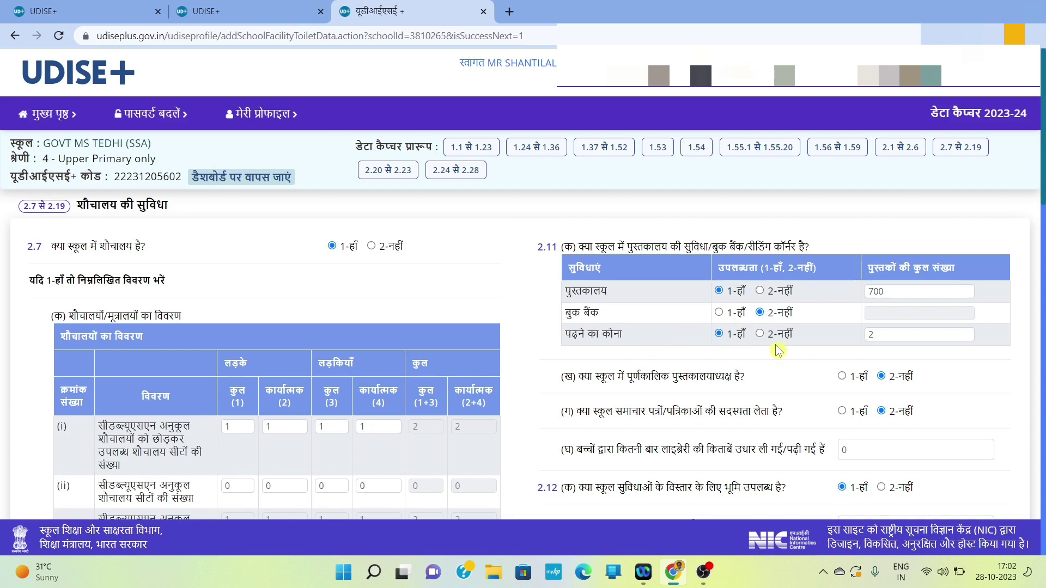
Step: Set library books borrowed in 2.11(घ) to 34
{"action": "scroll", "coordinate": [776, 344], "scroll_direction": "down", "scroll_amount": 1}
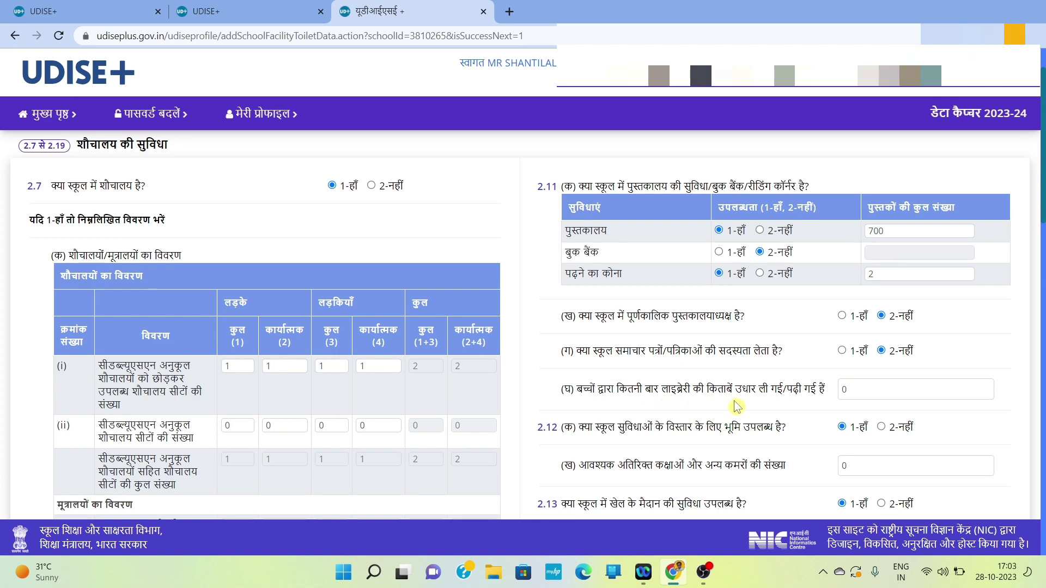
{"action": "left_click", "coordinate": [851, 389]}
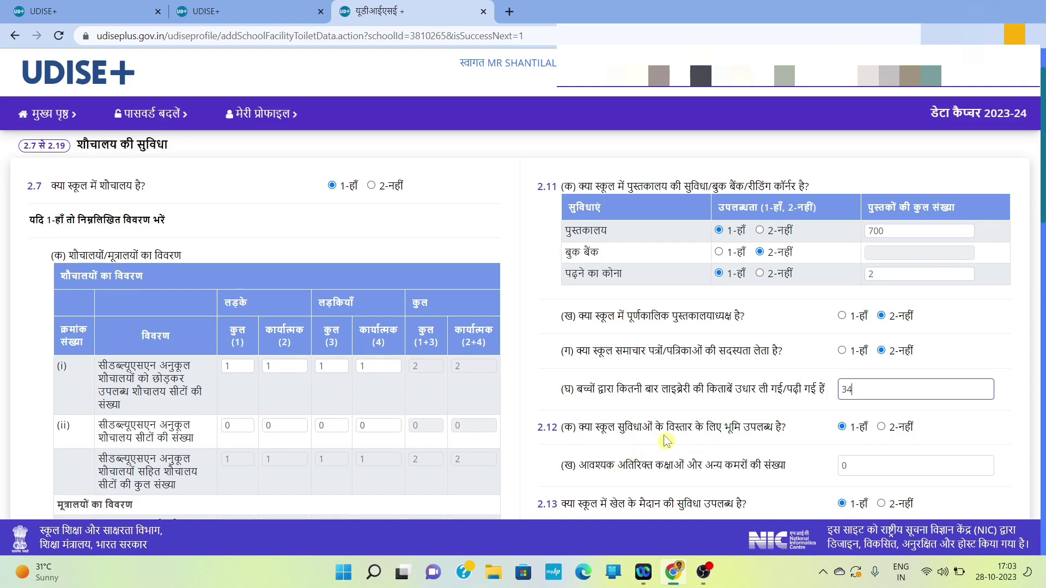
{"action": "scroll", "coordinate": [668, 440], "scroll_direction": "down", "scroll_amount": 1}
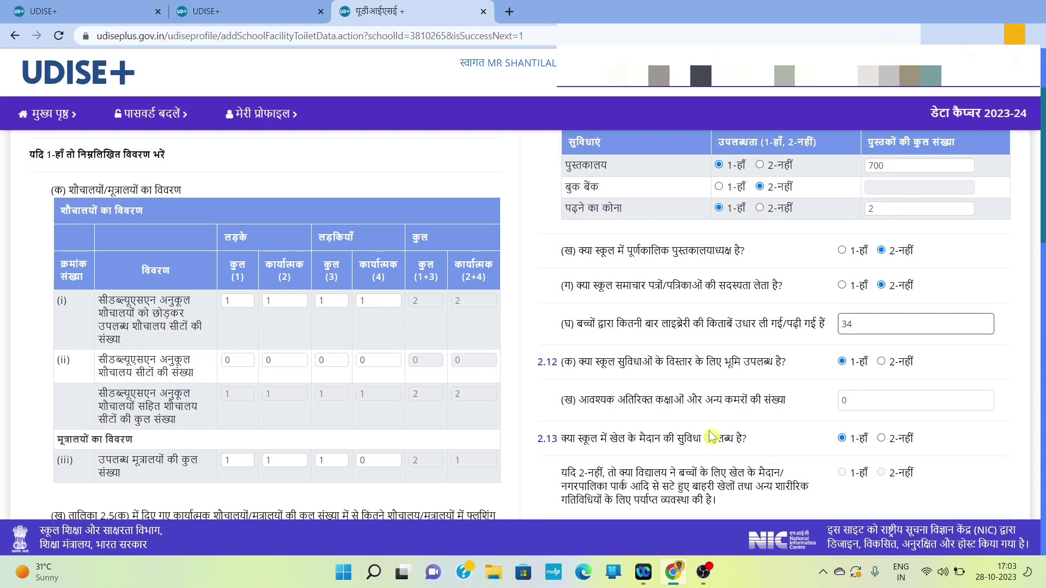
{"action": "scroll", "coordinate": [643, 423], "scroll_direction": "down", "scroll_amount": 1}
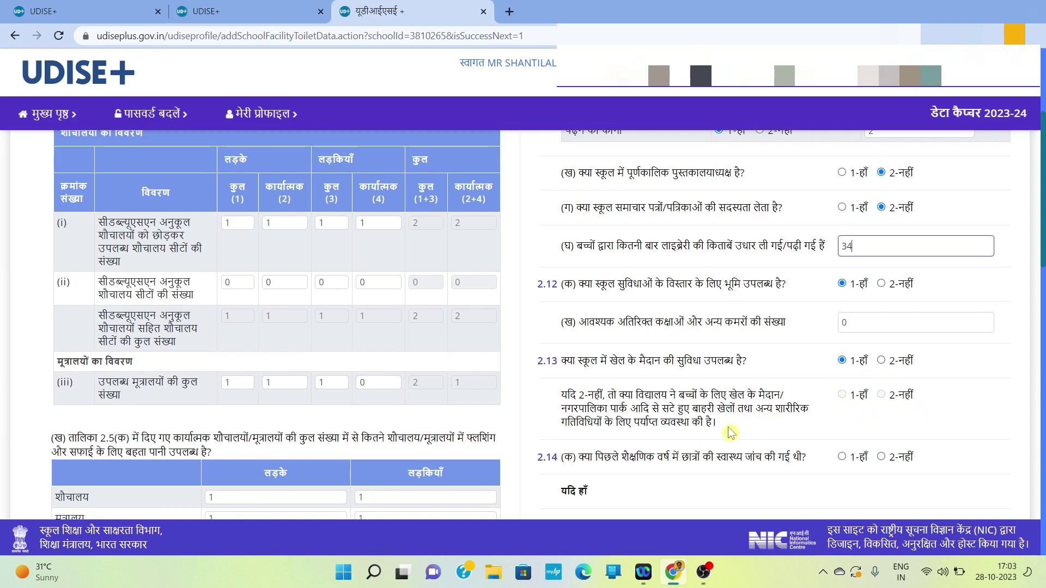
Step: Answer 1-हाँ to last year's health check-up in 2.14(क) and enter 1 check-up
{"action": "scroll", "coordinate": [665, 438], "scroll_direction": "down", "scroll_amount": 1}
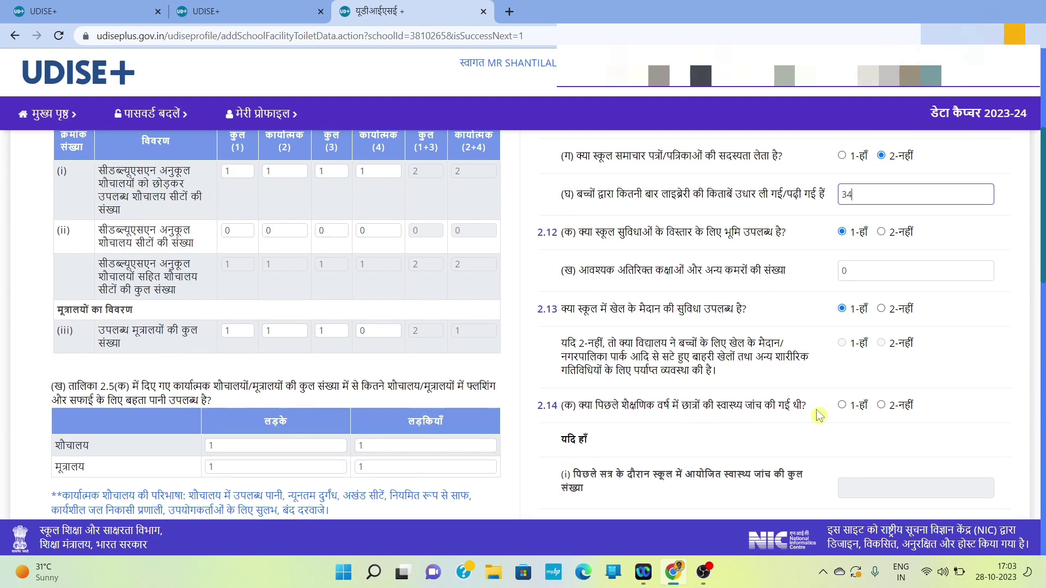
{"action": "left_click", "coordinate": [843, 406]}
{"action": "scroll", "coordinate": [677, 451], "scroll_direction": "down", "scroll_amount": 2}
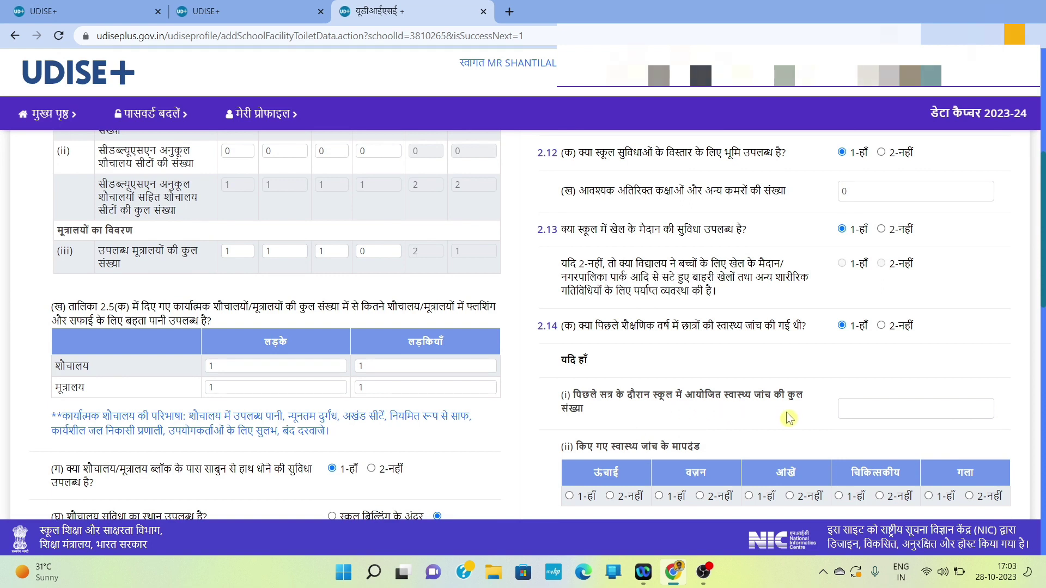
{"action": "left_click", "coordinate": [848, 417]}
{"action": "type", "text": "1"}
Step: Mark height, weight, eyes and medical criteria all as checked (1-हाँ)
{"action": "scroll", "coordinate": [808, 435], "scroll_direction": "down", "scroll_amount": 1}
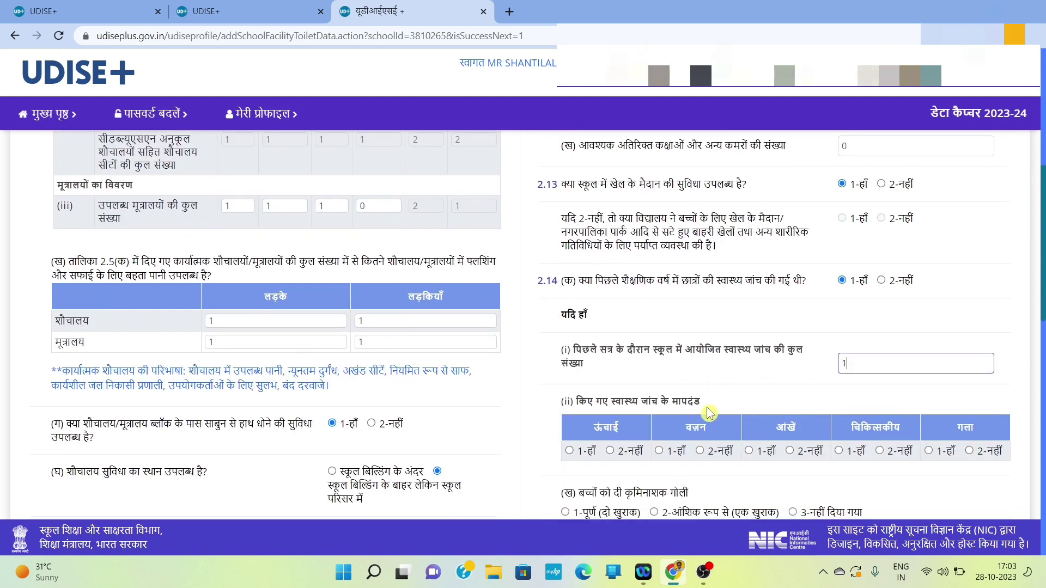
{"action": "scroll", "coordinate": [708, 412], "scroll_direction": "down", "scroll_amount": 1}
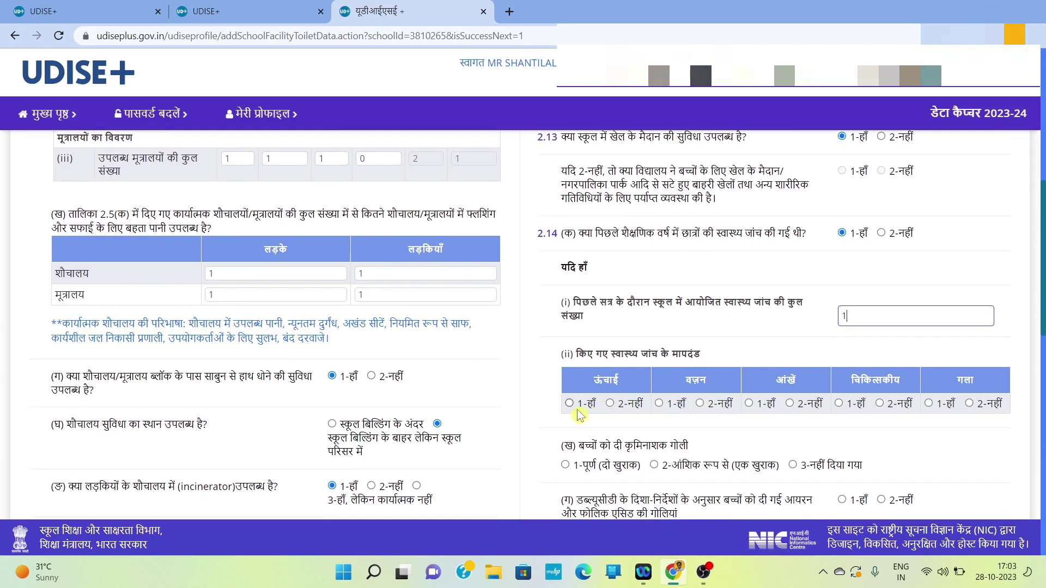
{"action": "left_click", "coordinate": [569, 403]}
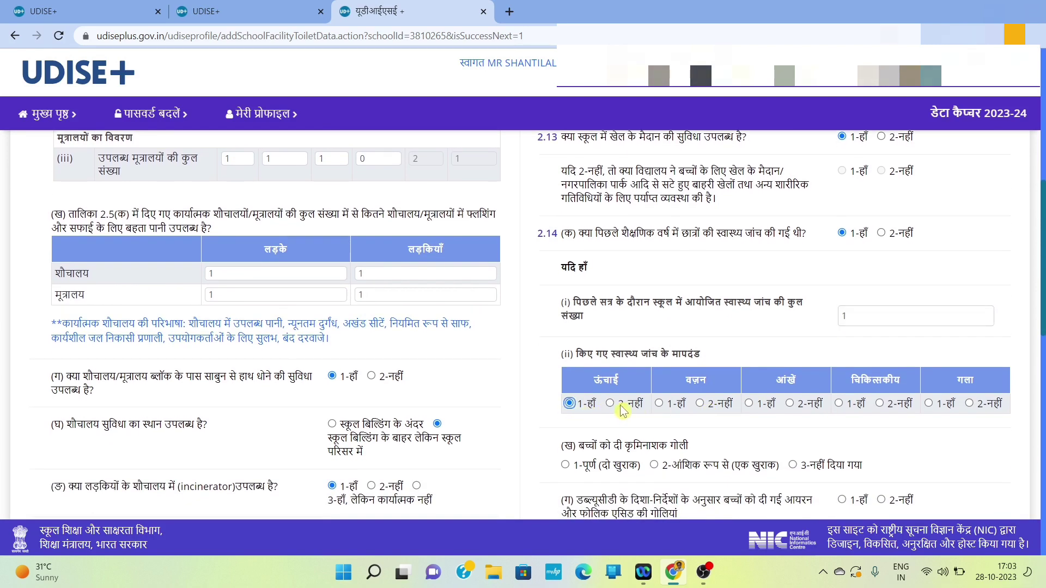
{"action": "left_click", "coordinate": [658, 403]}
{"action": "left_click", "coordinate": [749, 405]}
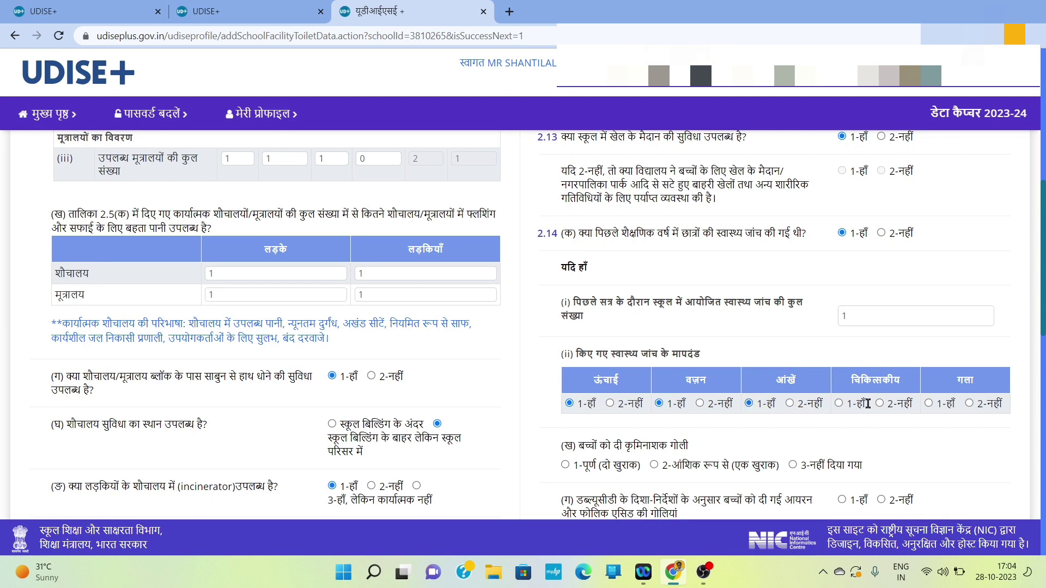
{"action": "left_click", "coordinate": [839, 405]}
Step: Record full deworming (1-पूर्ण), and answer 1-हाँ for IFA tablets and annual health records
{"action": "scroll", "coordinate": [754, 398], "scroll_direction": "down", "scroll_amount": 2}
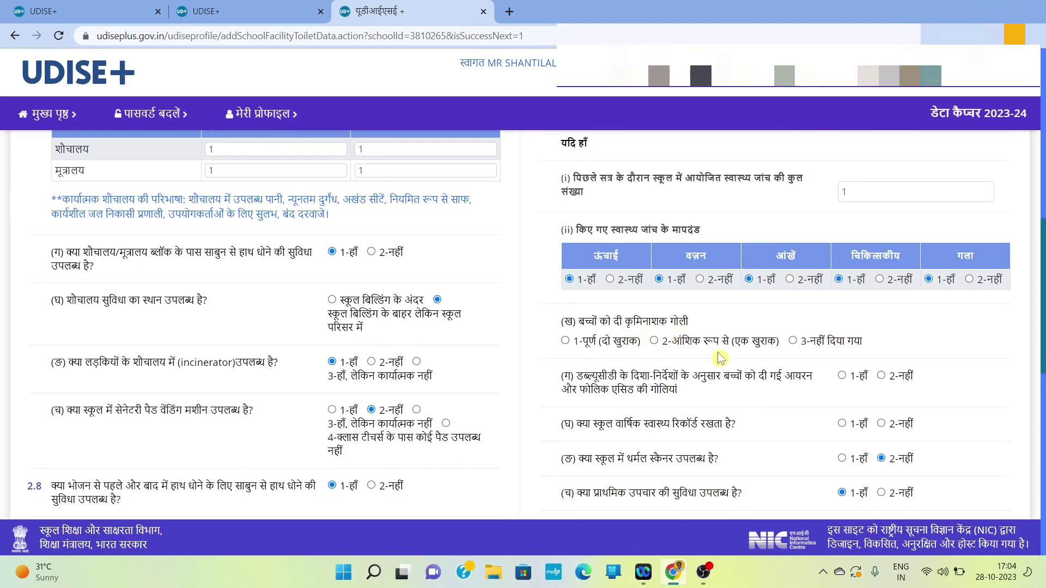
{"action": "left_click", "coordinate": [566, 342]}
{"action": "left_click", "coordinate": [843, 376]}
{"action": "left_click", "coordinate": [842, 425]}
{"action": "scroll", "coordinate": [739, 464], "scroll_direction": "down", "scroll_amount": 1}
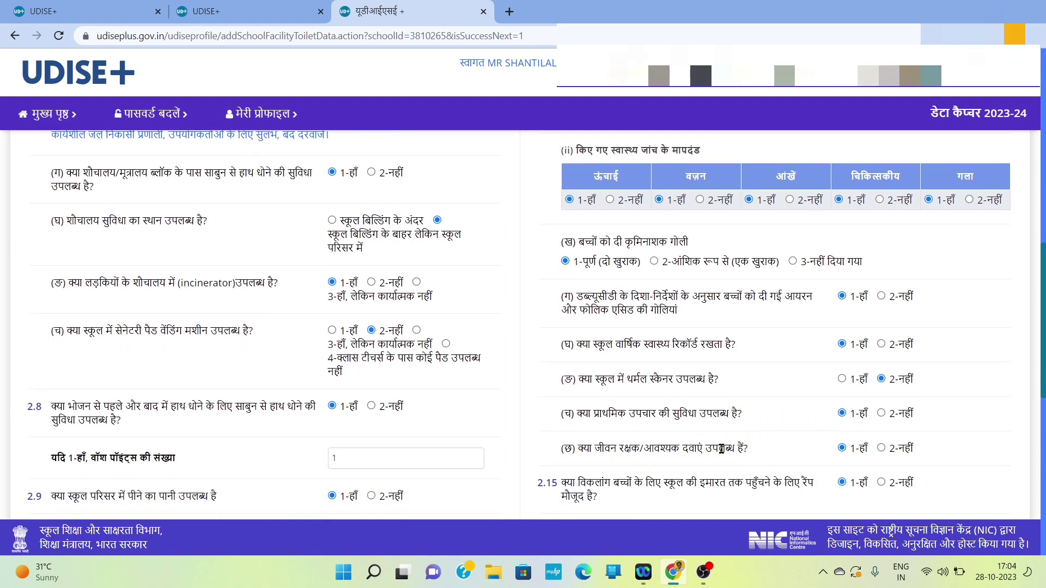
{"action": "scroll", "coordinate": [724, 448], "scroll_direction": "down", "scroll_amount": 1}
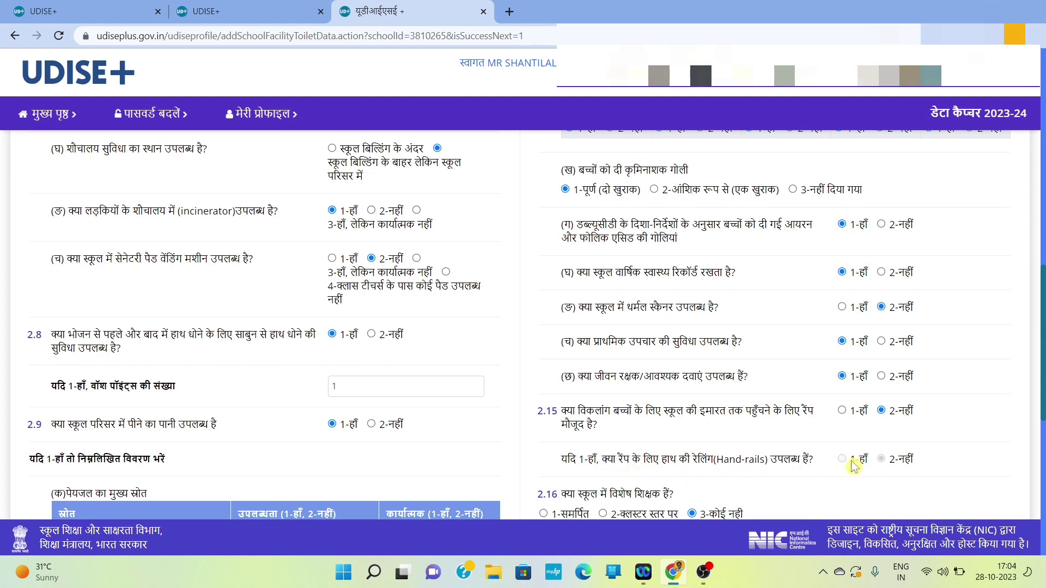
Step: Answer 1-हाँ for a ramp for disabled children in 2.15
{"action": "left_click", "coordinate": [840, 411]}
{"action": "scroll", "coordinate": [685, 445], "scroll_direction": "down", "scroll_amount": 2}
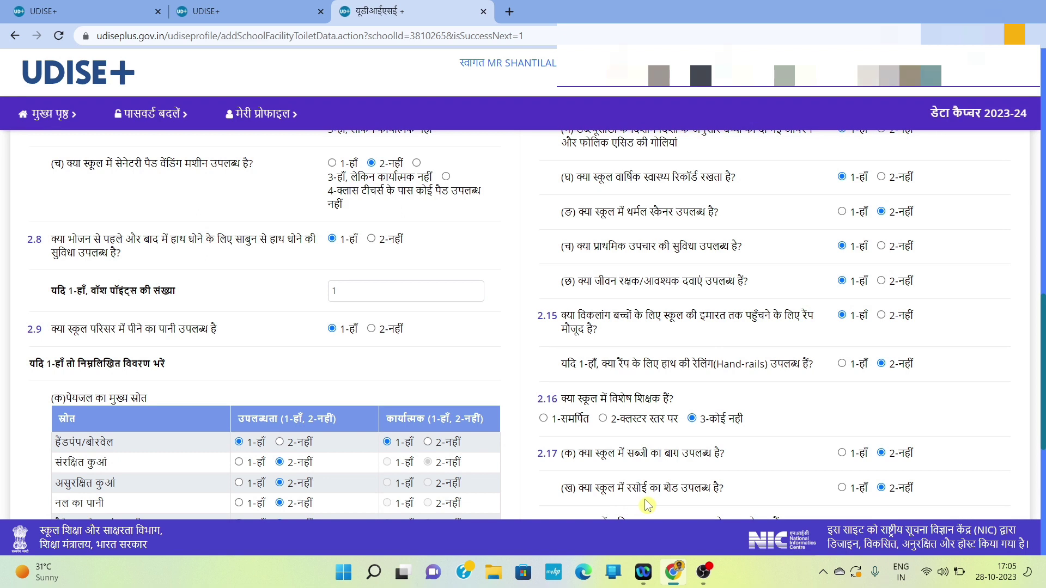
{"action": "scroll", "coordinate": [645, 499], "scroll_direction": "down", "scroll_amount": 1}
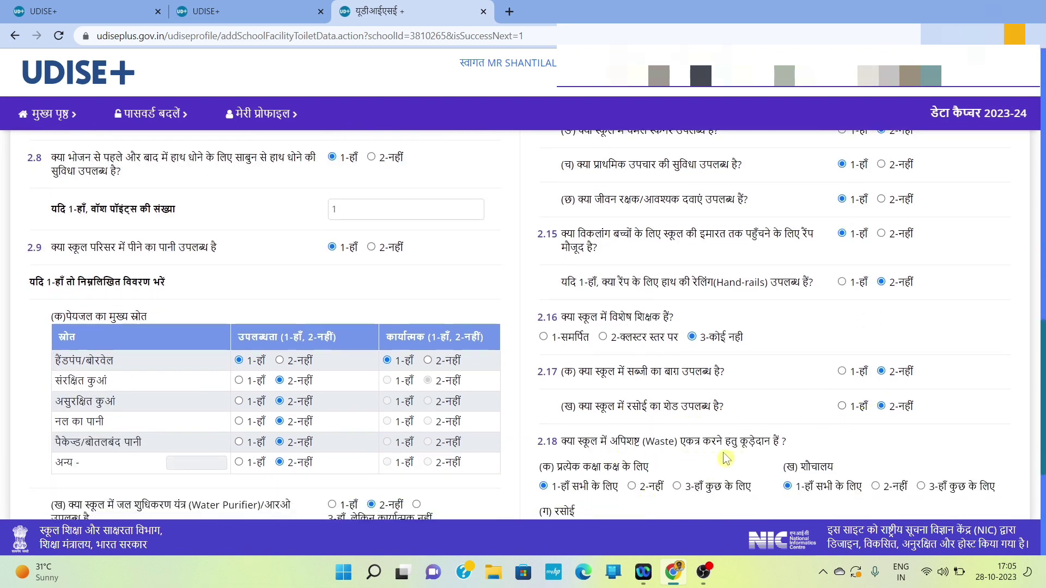
{"action": "scroll", "coordinate": [733, 459], "scroll_direction": "down", "scroll_amount": 1}
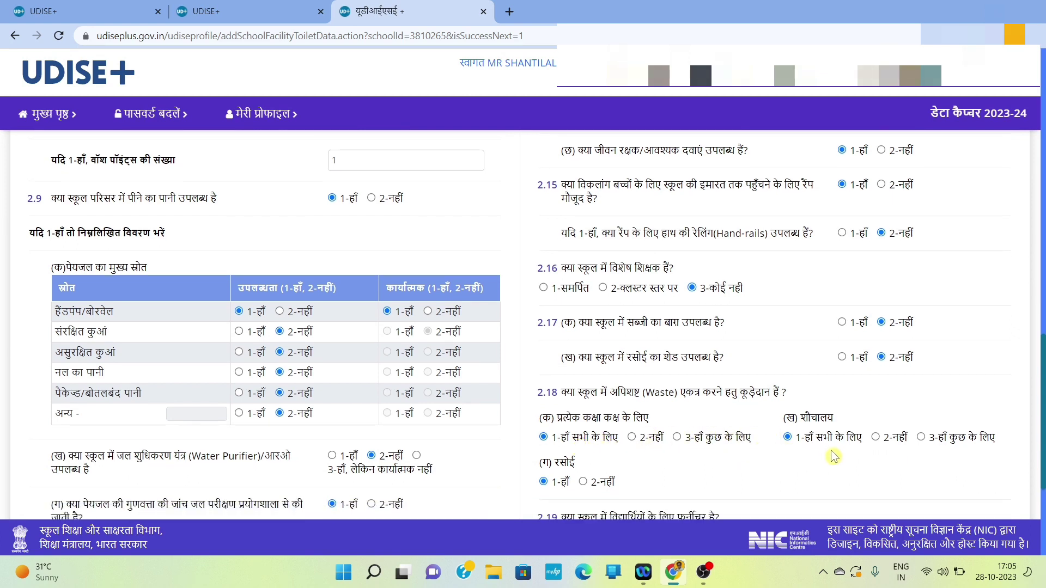
Step: Change the 2.19 count of students provided with furniture from 66 to 62
{"action": "scroll", "coordinate": [715, 467], "scroll_direction": "down", "scroll_amount": 2}
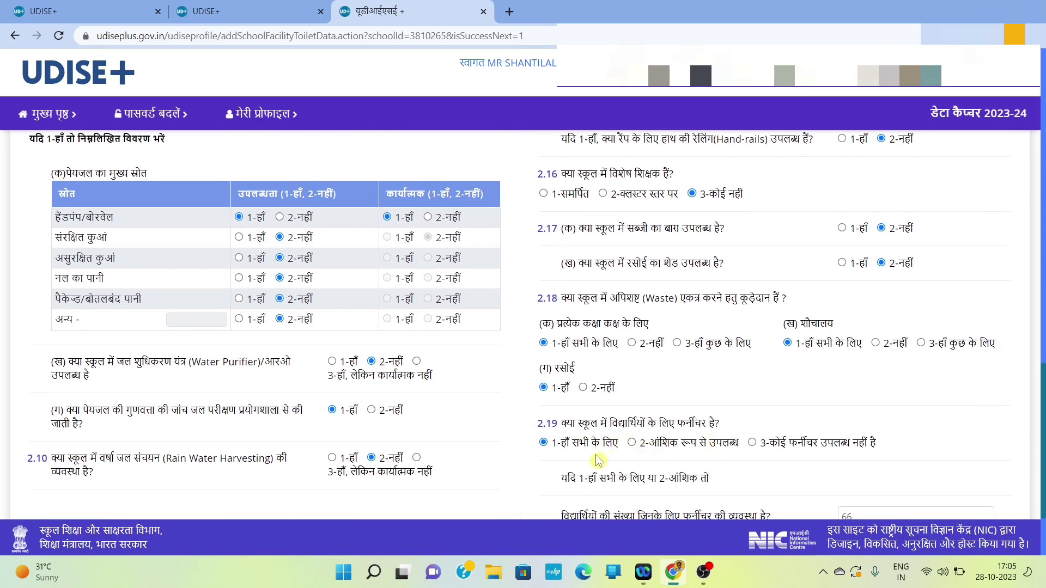
{"action": "scroll", "coordinate": [599, 462], "scroll_direction": "down", "scroll_amount": 1}
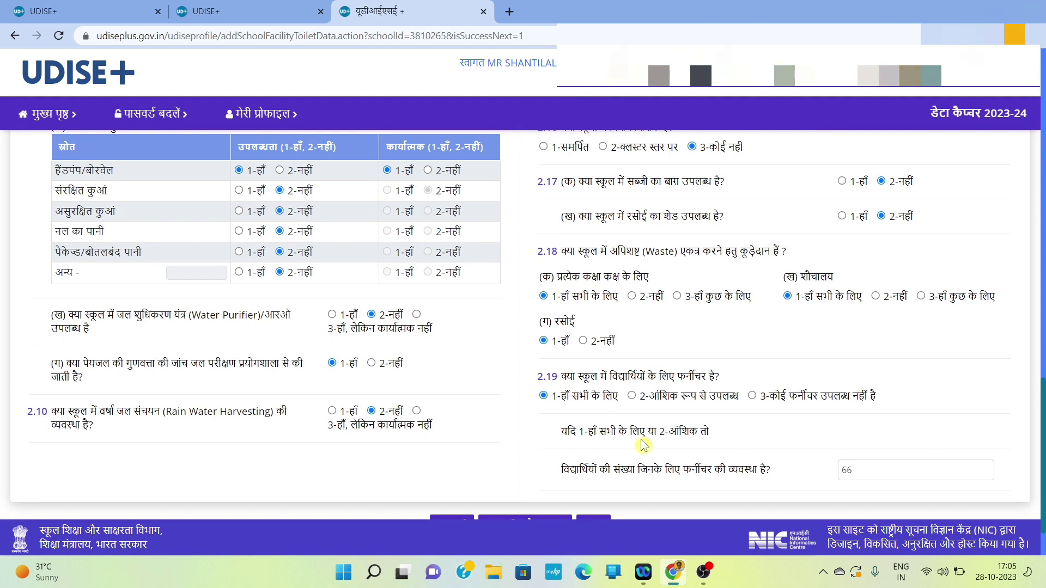
{"action": "left_click", "coordinate": [862, 469]}
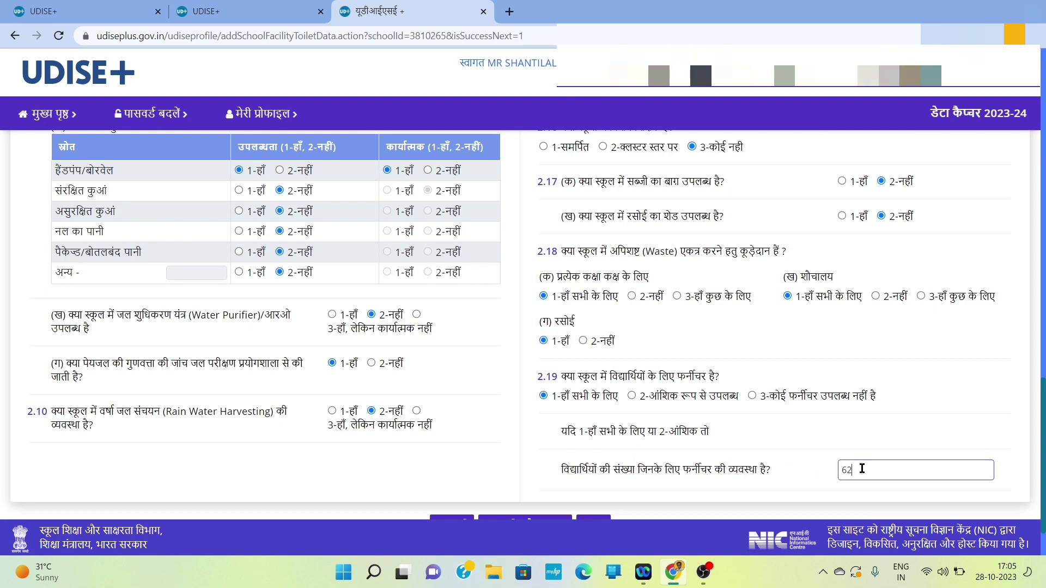
{"action": "scroll", "coordinate": [774, 444], "scroll_direction": "down", "scroll_amount": 1}
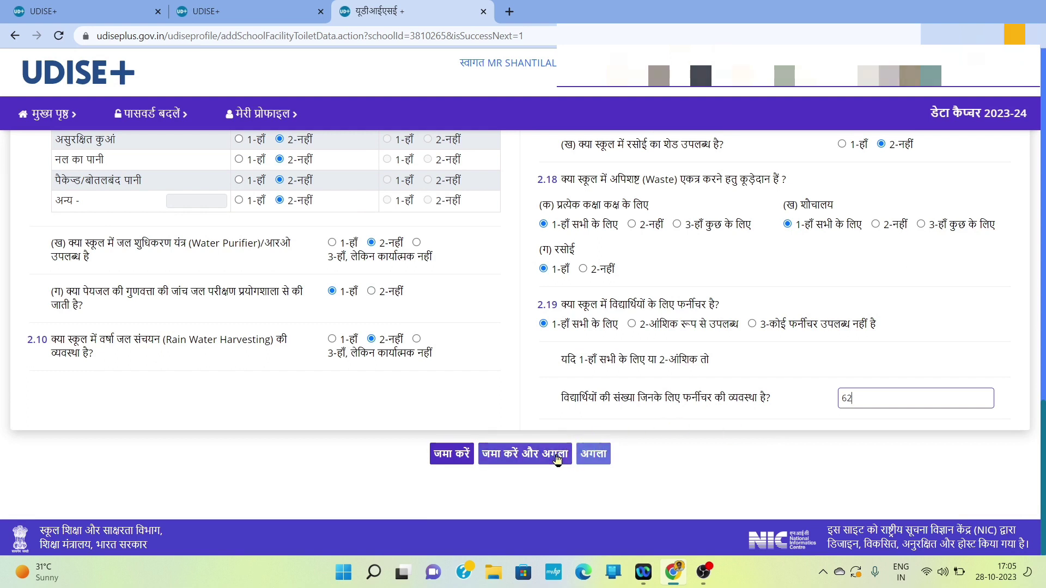
Step: Save the toilet and health form and move on to the 2.20–2.23 equipment form
{"action": "left_click", "coordinate": [557, 458]}
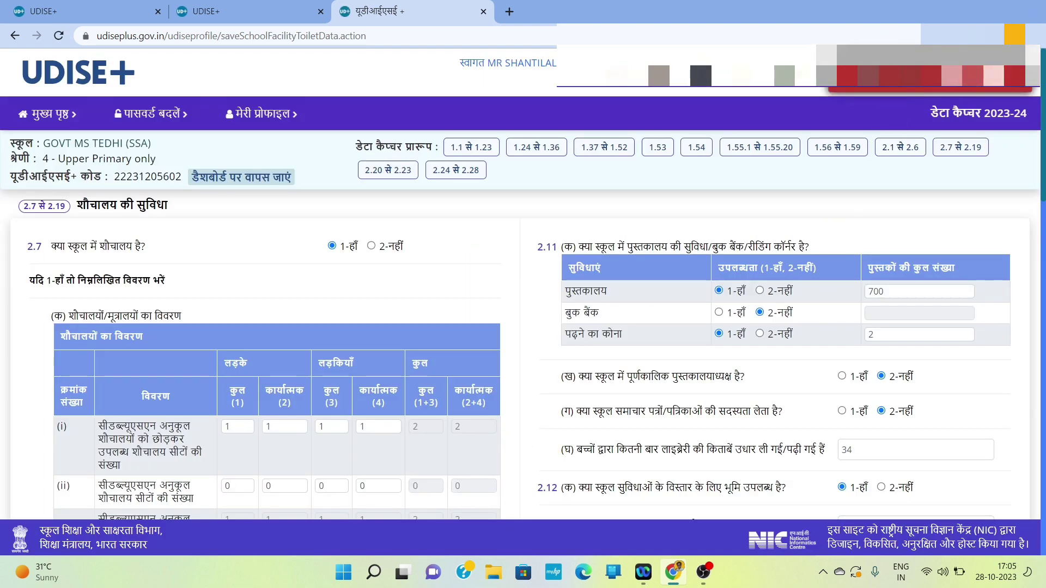
{"action": "scroll", "coordinate": [651, 281], "scroll_direction": "down", "scroll_amount": 15}
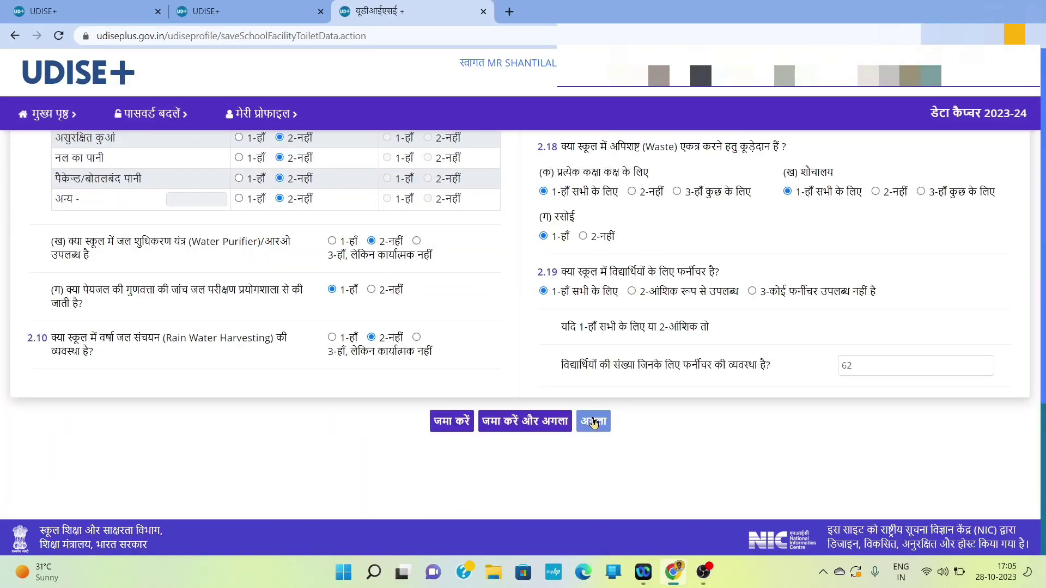
{"action": "left_click", "coordinate": [594, 423]}
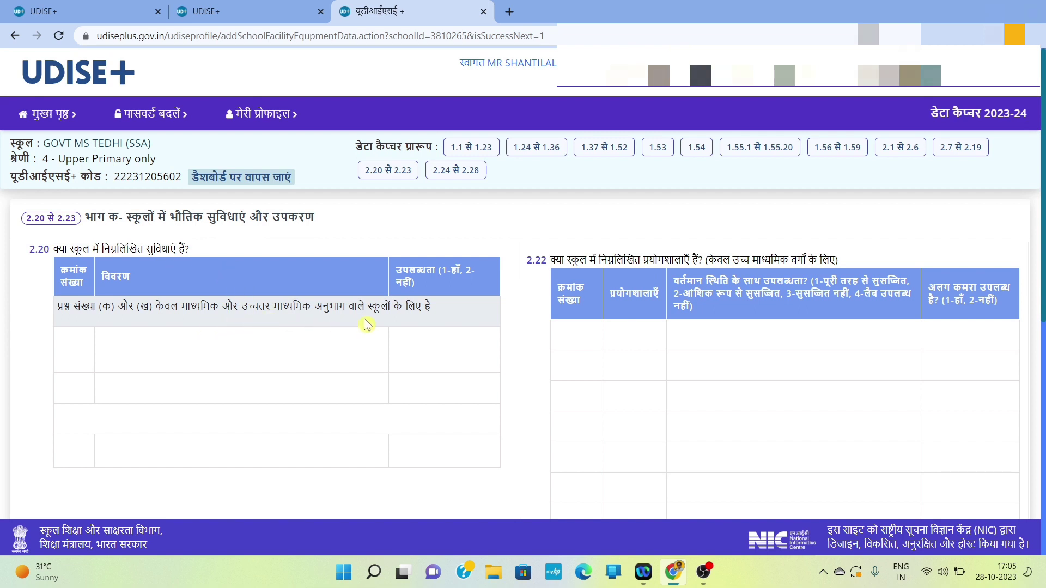
Step: Review tables 2.21 and 2.23, then save the equipment answers and continue to 2.24–2.28
{"action": "scroll", "coordinate": [387, 327], "scroll_direction": "down", "scroll_amount": 5}
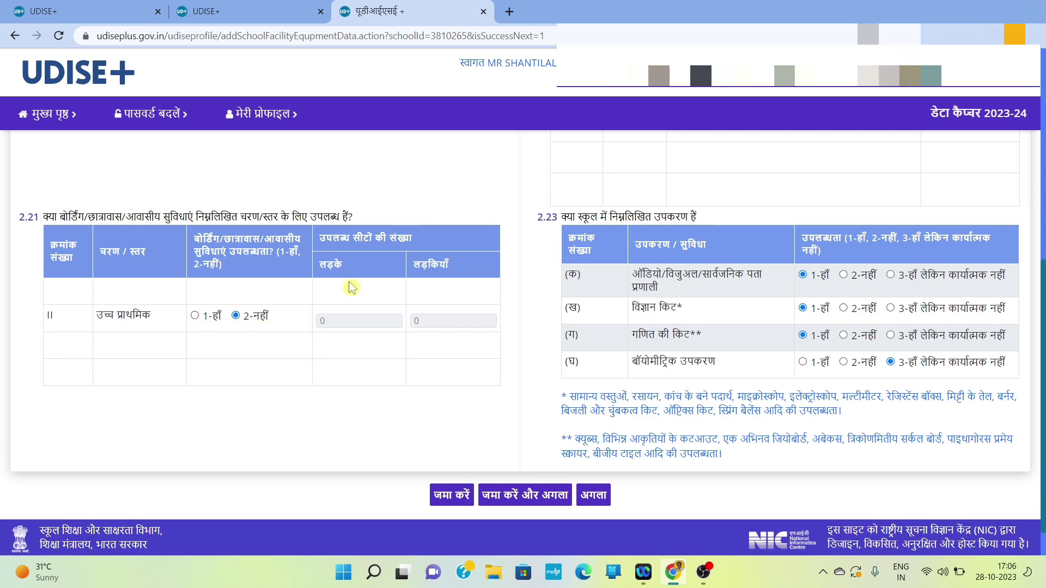
{"action": "scroll", "coordinate": [452, 326], "scroll_direction": "up", "scroll_amount": 6}
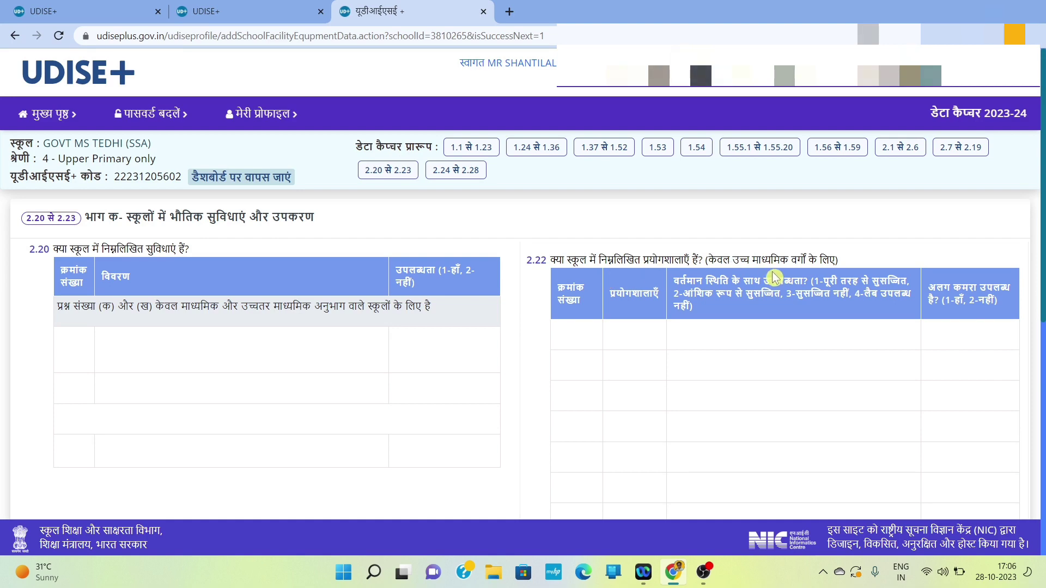
{"action": "scroll", "coordinate": [701, 383], "scroll_direction": "down", "scroll_amount": 6}
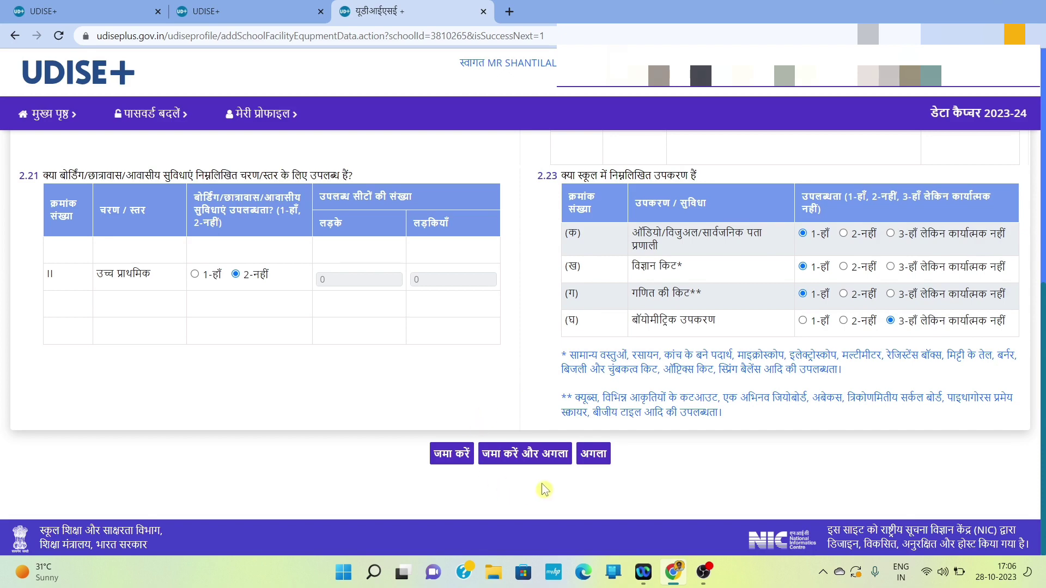
{"action": "left_click", "coordinate": [537, 456]}
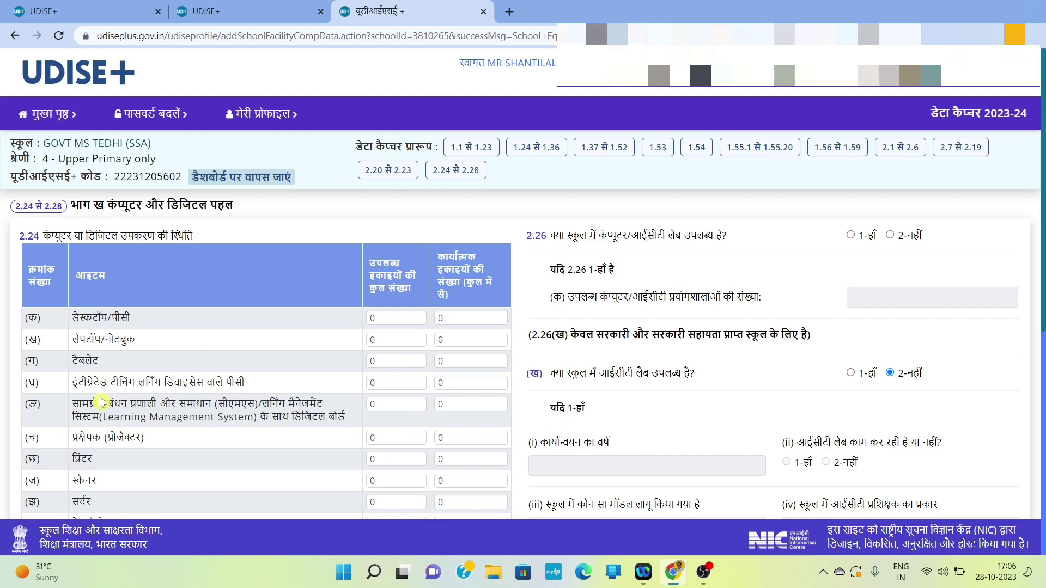
Step: Answer 2-नहीं to 2.26 on having a computer/ICT lab
{"action": "scroll", "coordinate": [146, 399], "scroll_direction": "down", "scroll_amount": 2}
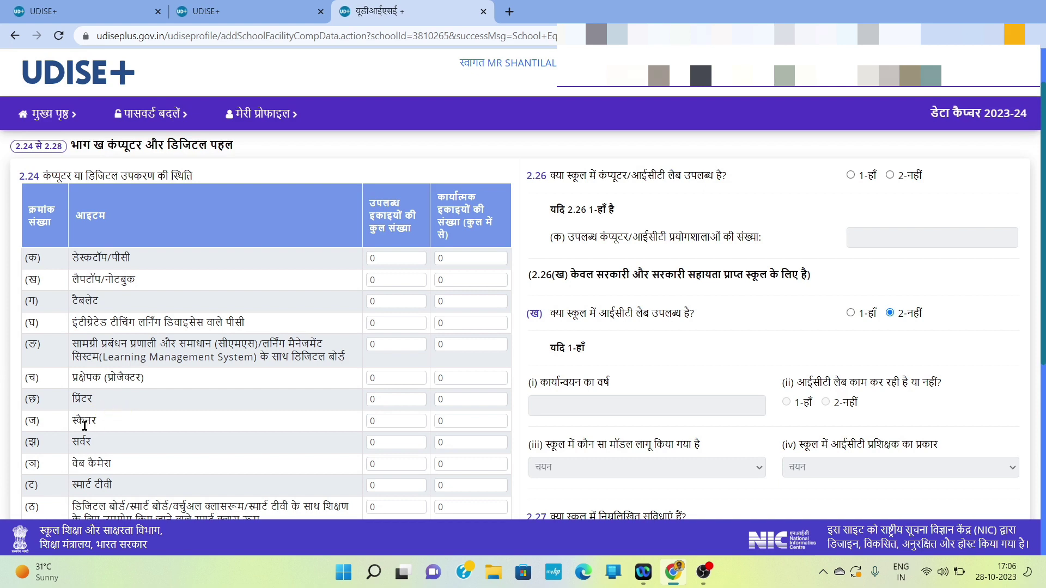
{"action": "scroll", "coordinate": [109, 441], "scroll_direction": "down", "scroll_amount": 2}
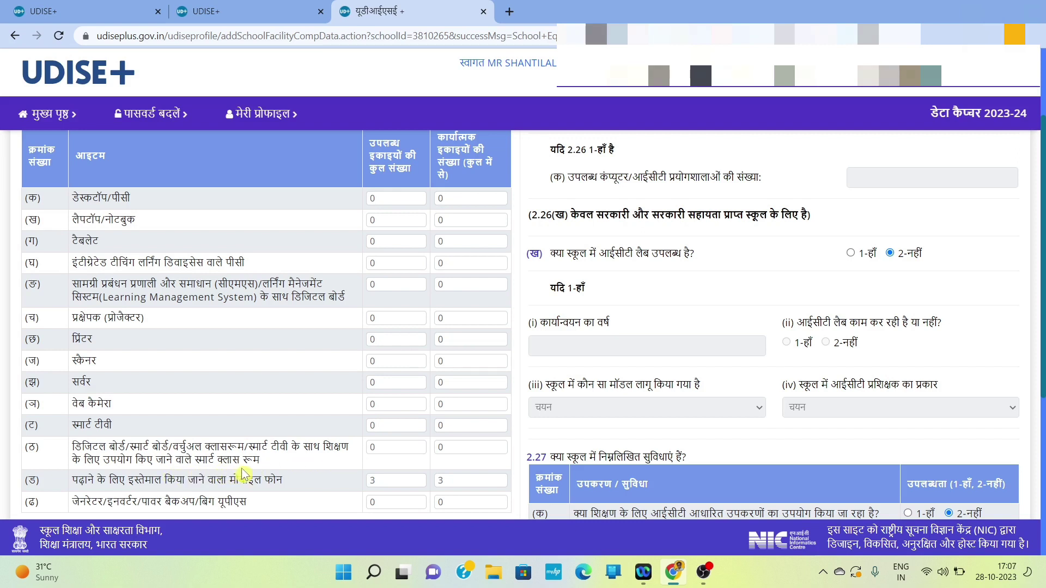
{"action": "scroll", "coordinate": [244, 474], "scroll_direction": "down", "scroll_amount": 1}
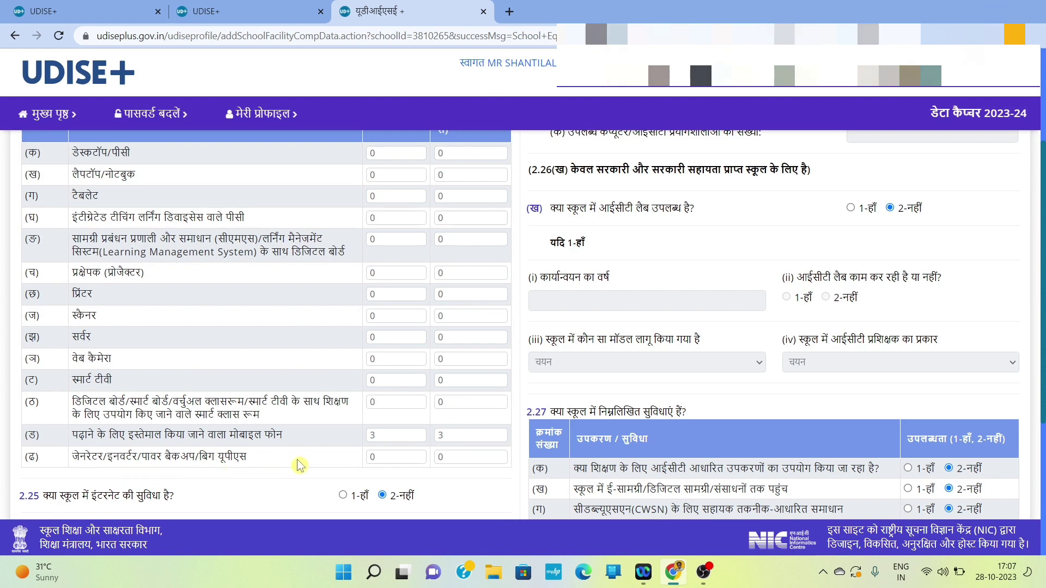
{"action": "scroll", "coordinate": [299, 464], "scroll_direction": "down", "scroll_amount": 1}
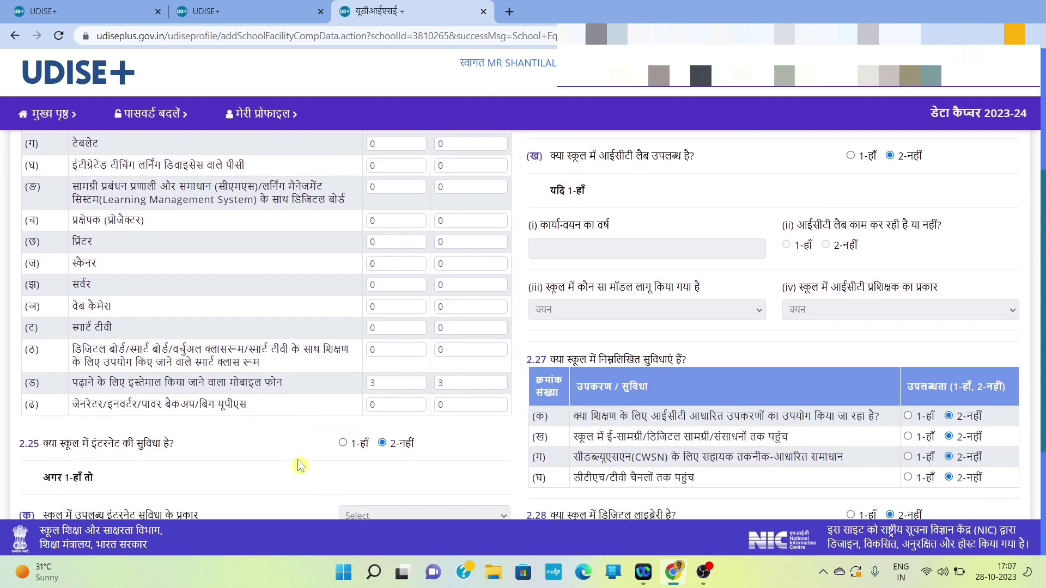
{"action": "scroll", "coordinate": [224, 461], "scroll_direction": "down", "scroll_amount": 2}
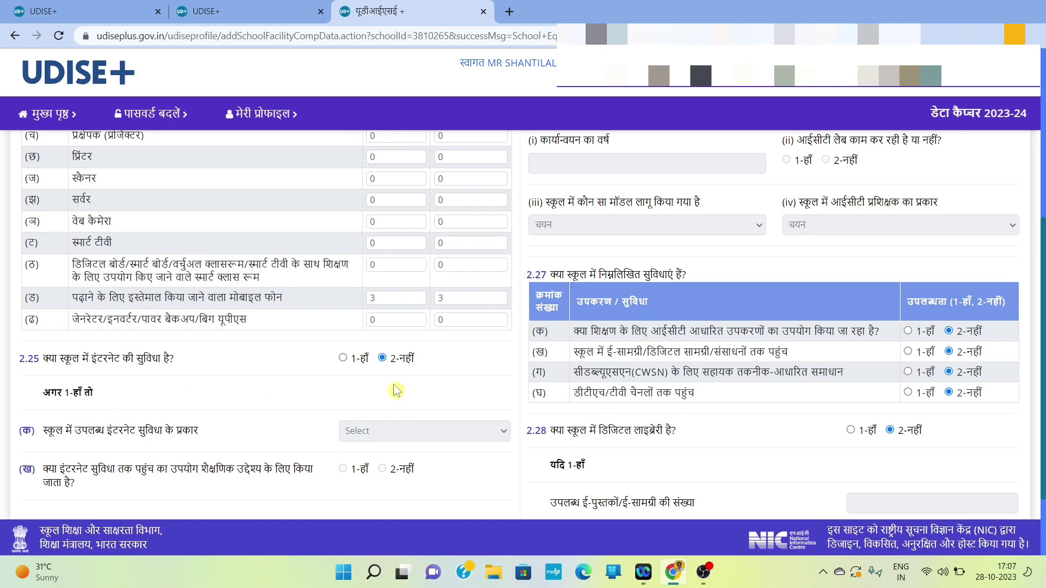
{"action": "scroll", "coordinate": [294, 466], "scroll_direction": "down", "scroll_amount": 2}
{"action": "scroll", "coordinate": [294, 473], "scroll_direction": "up", "scroll_amount": 2}
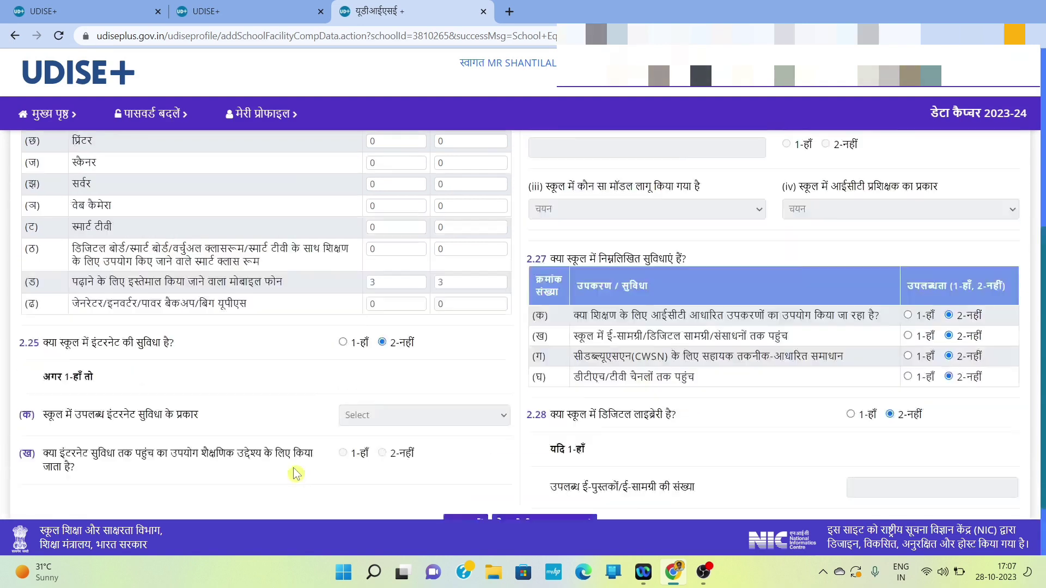
{"action": "scroll", "coordinate": [295, 474], "scroll_direction": "up", "scroll_amount": 5}
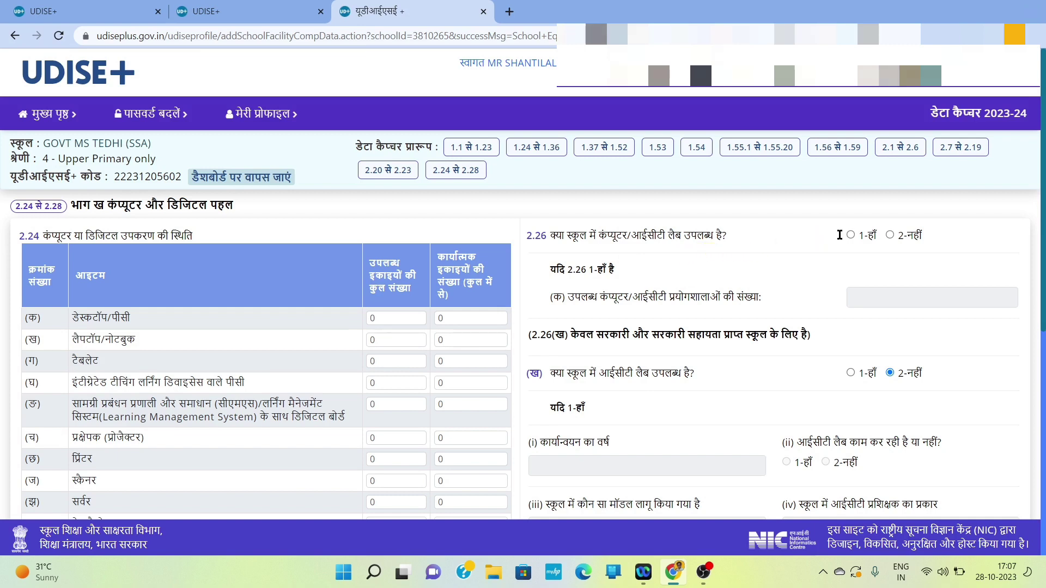
{"action": "left_click", "coordinate": [889, 236]}
Step: Review the rest of the form, with 2.27(क) ICT-based teaching tools set to 1-हाँ
{"action": "scroll", "coordinate": [730, 399], "scroll_direction": "down", "scroll_amount": 1}
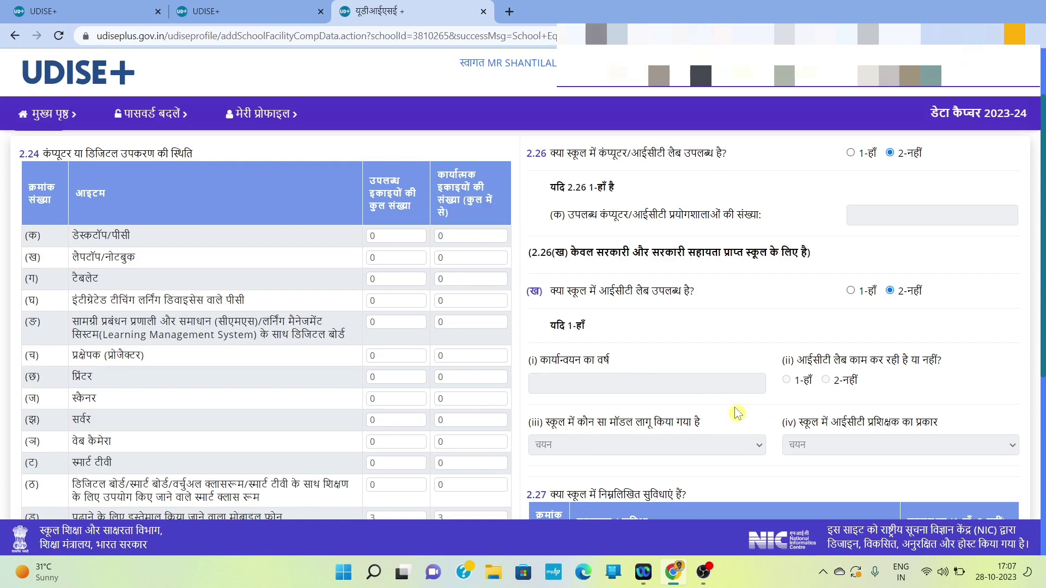
{"action": "scroll", "coordinate": [733, 406], "scroll_direction": "down", "scroll_amount": 1}
{"action": "scroll", "coordinate": [735, 413], "scroll_direction": "down", "scroll_amount": 2}
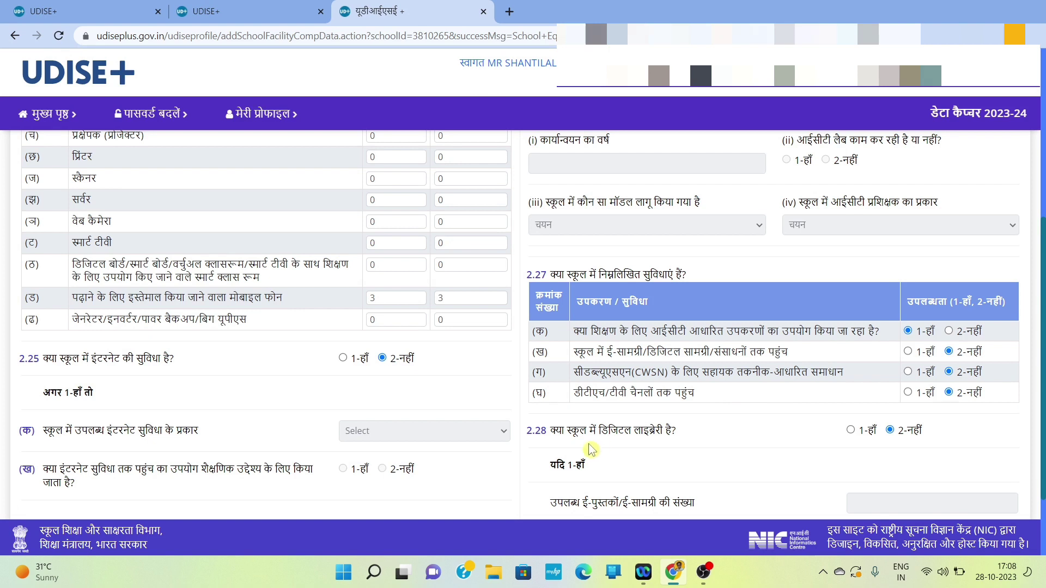
{"action": "scroll", "coordinate": [591, 449], "scroll_direction": "down", "scroll_amount": 2}
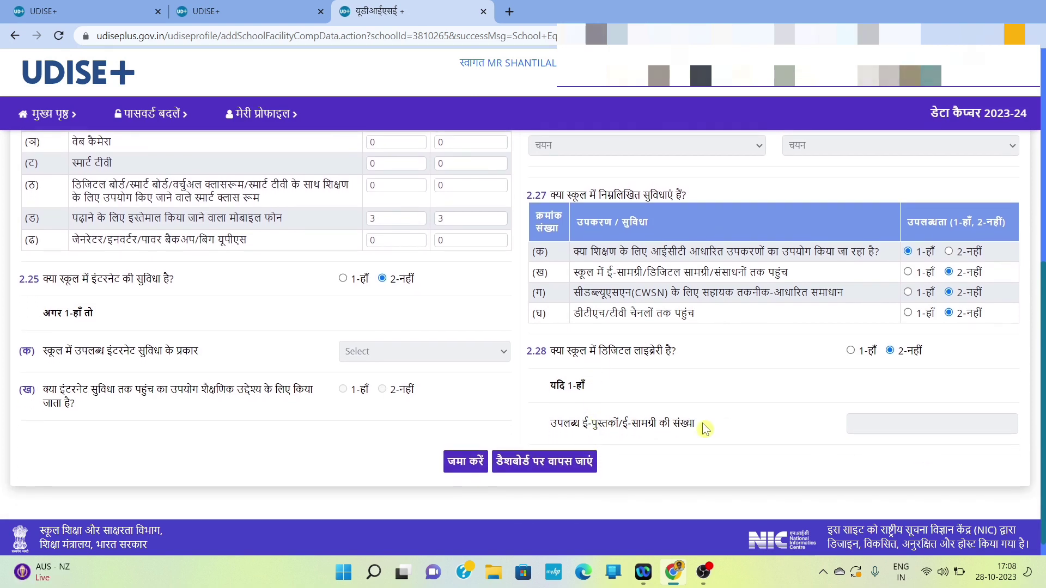
{"action": "scroll", "coordinate": [587, 418], "scroll_direction": "down", "scroll_amount": 1}
{"action": "scroll", "coordinate": [586, 417], "scroll_direction": "up", "scroll_amount": 6}
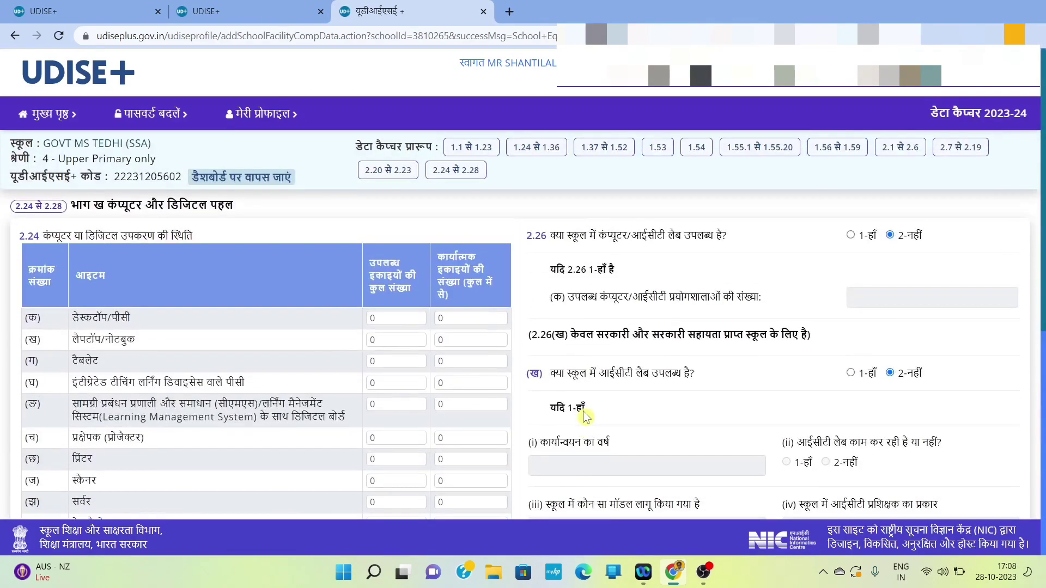
{"action": "scroll", "coordinate": [583, 411], "scroll_direction": "down", "scroll_amount": 6}
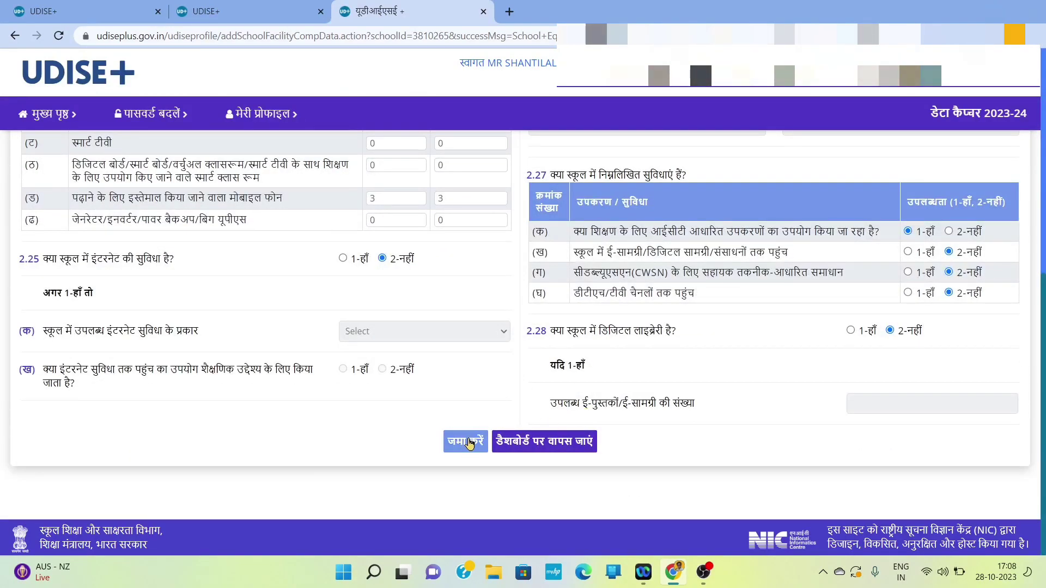
Step: Return to the dashboard to check form statuses: 2.20–2.23 complete, 2.7–2.19 and 2.24–2.28 needing correction
{"action": "left_click", "coordinate": [555, 449]}
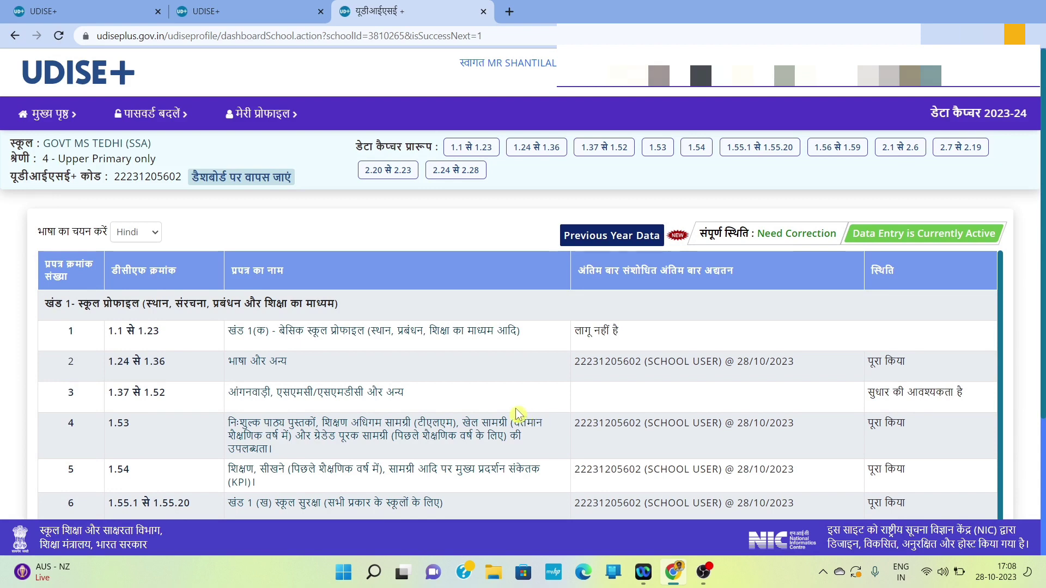
{"action": "scroll", "coordinate": [539, 419], "scroll_direction": "down", "scroll_amount": 4}
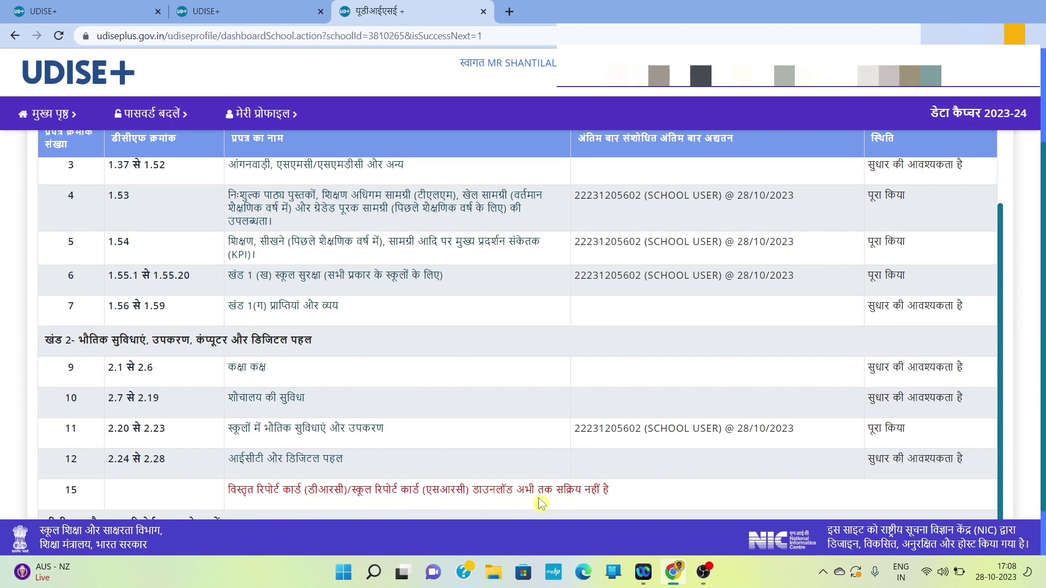
{"action": "scroll", "coordinate": [562, 477], "scroll_direction": "down", "scroll_amount": 1}
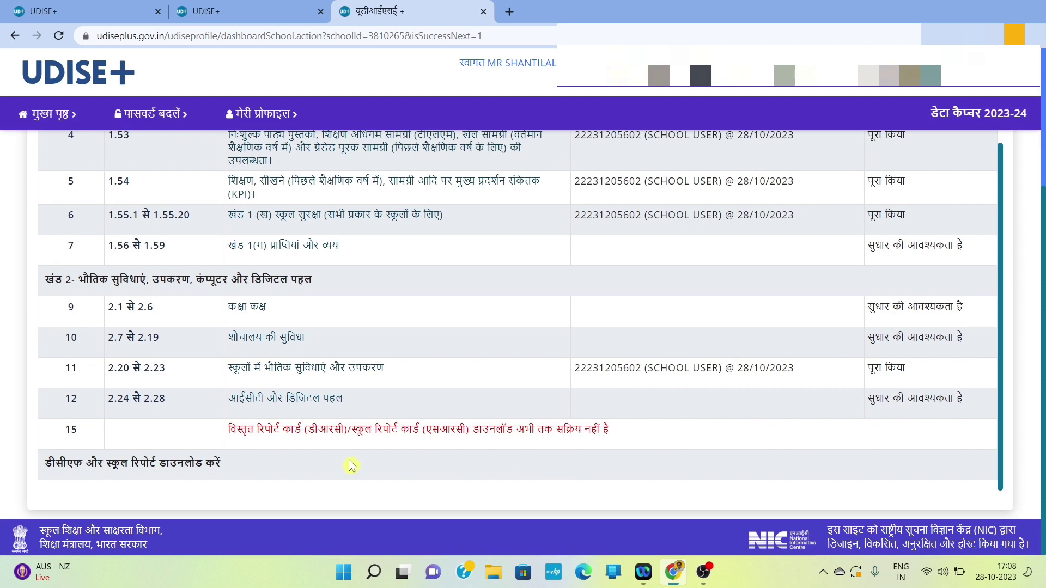